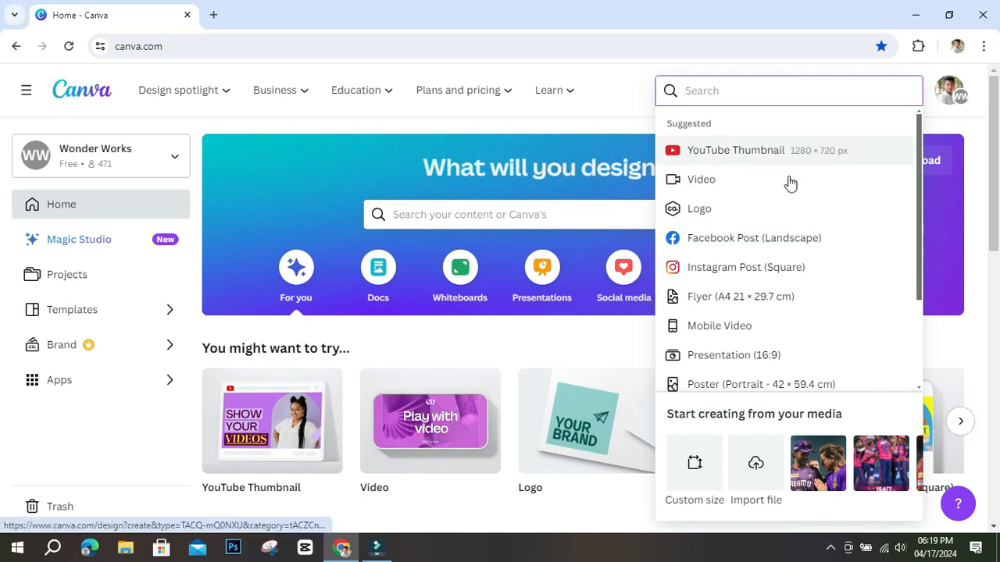
left_click(746, 247)
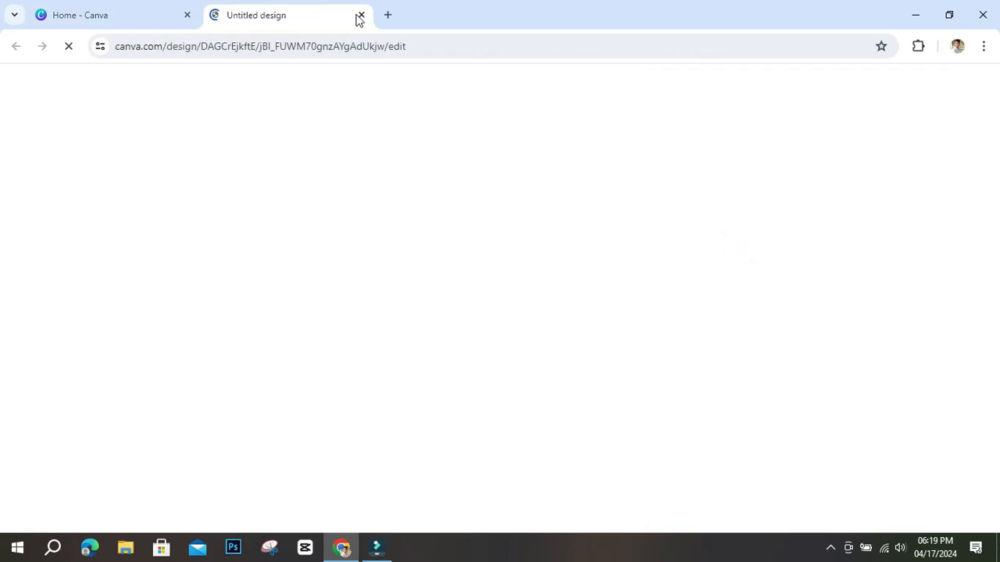
left_click(361, 15)
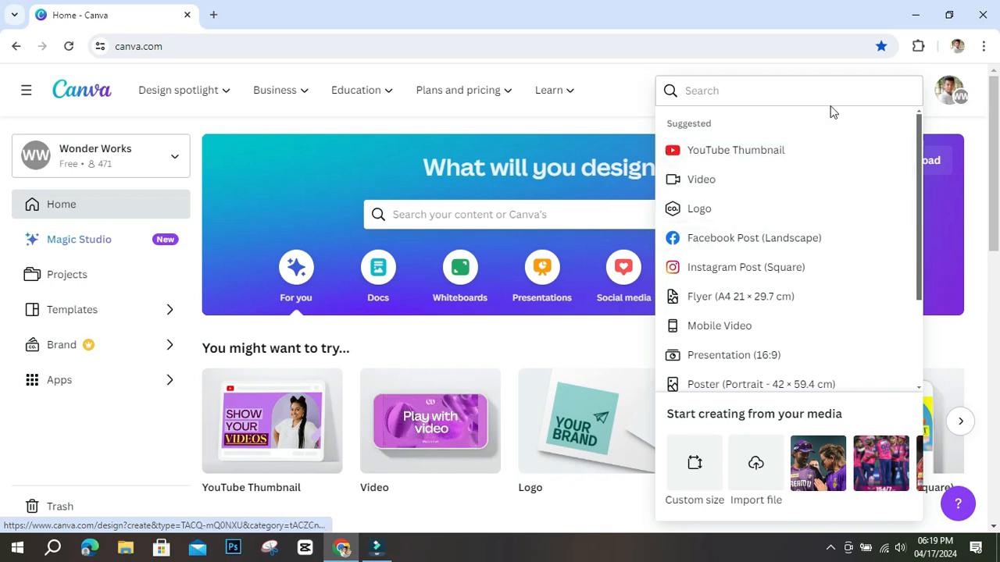
left_click(625, 94)
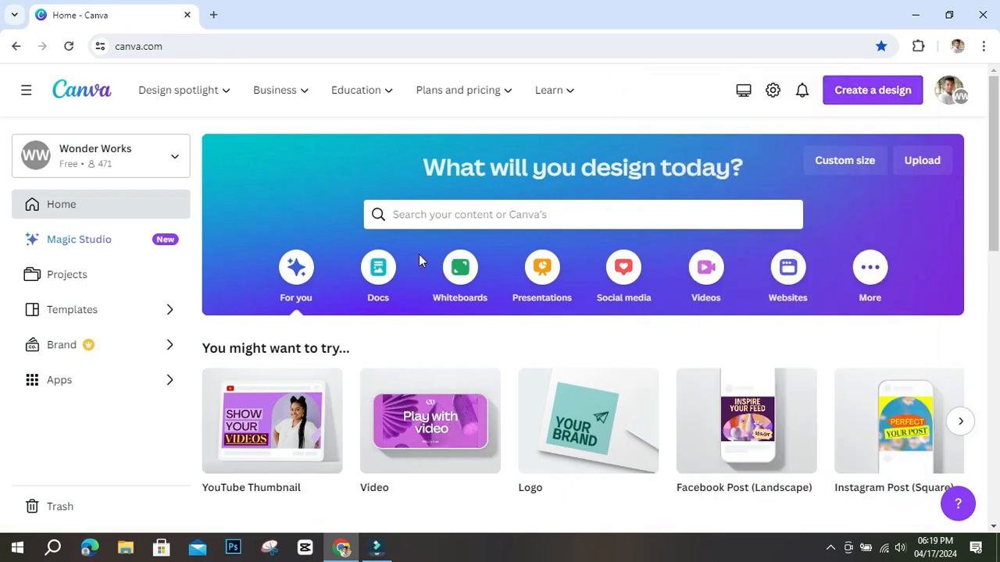
Create a new blank design using the Facebook Post (Landscape) preset, 940 × 788 px.
left_click(890, 96)
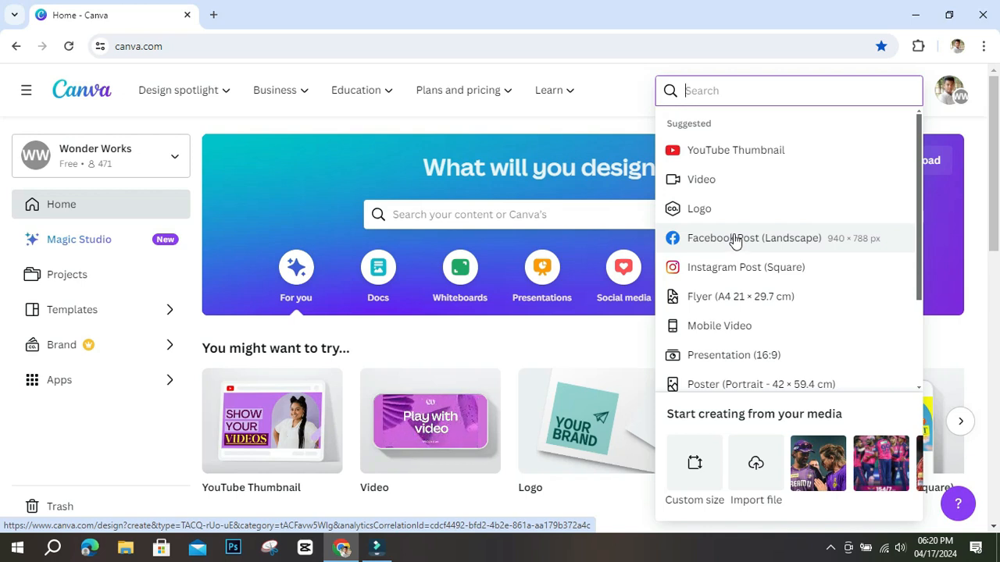
left_click(735, 238)
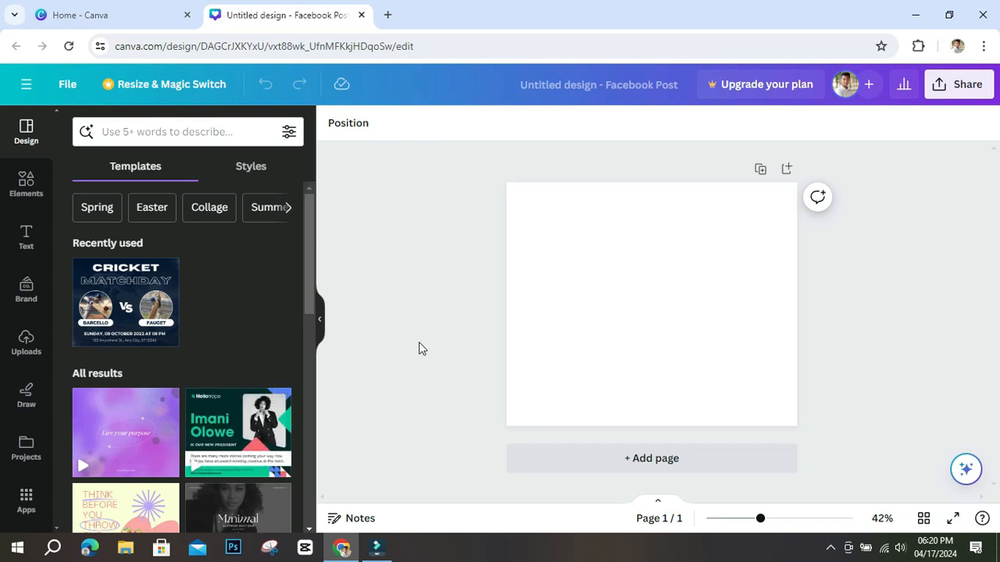
Browse the suggested Facebook post templates for a suitable business or marketing layout.
scroll(245, 357, "down", 3)
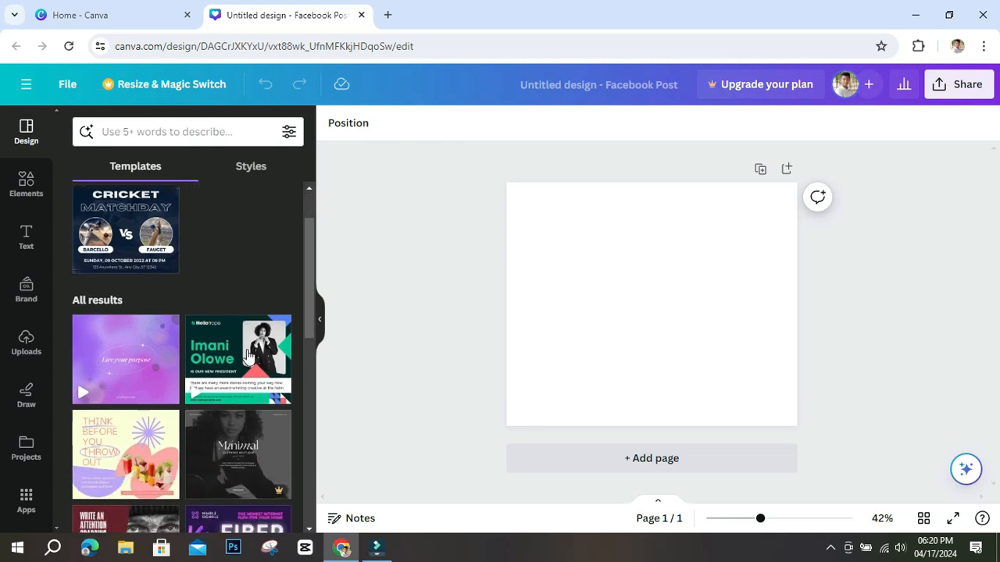
scroll(270, 369, "down", 1)
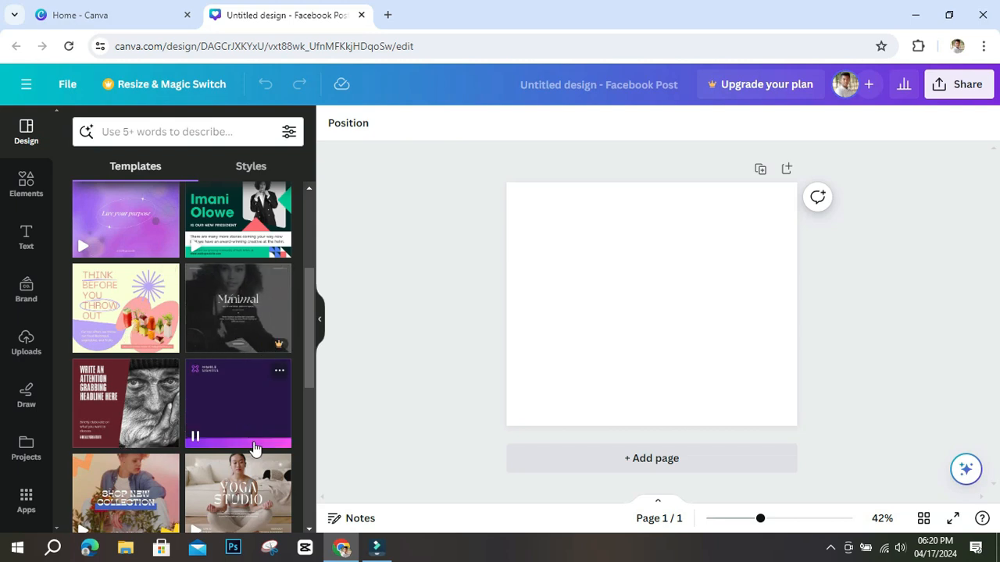
scroll(254, 447, "down", 5)
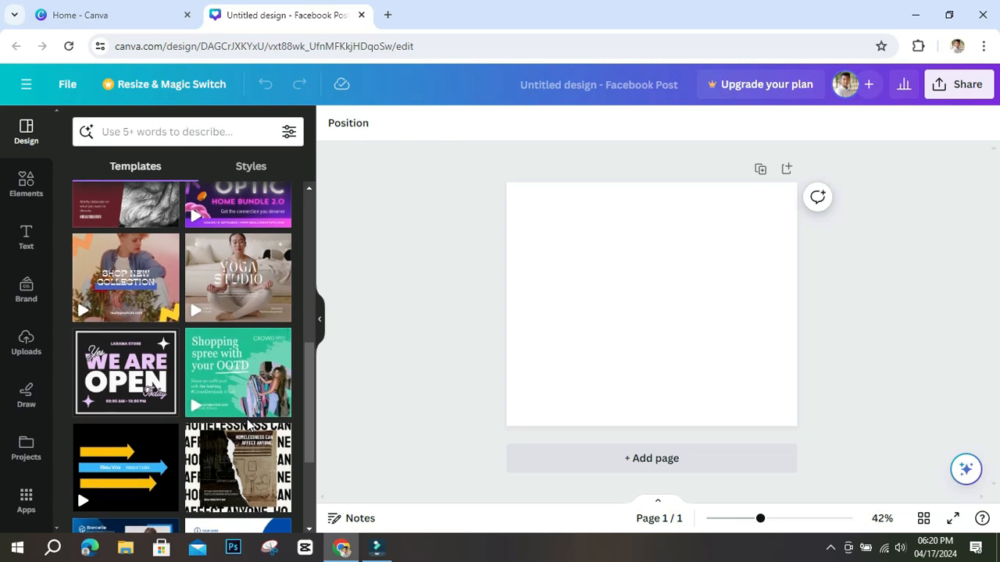
scroll(247, 425, "down", 3)
scroll(298, 400, "down", 2)
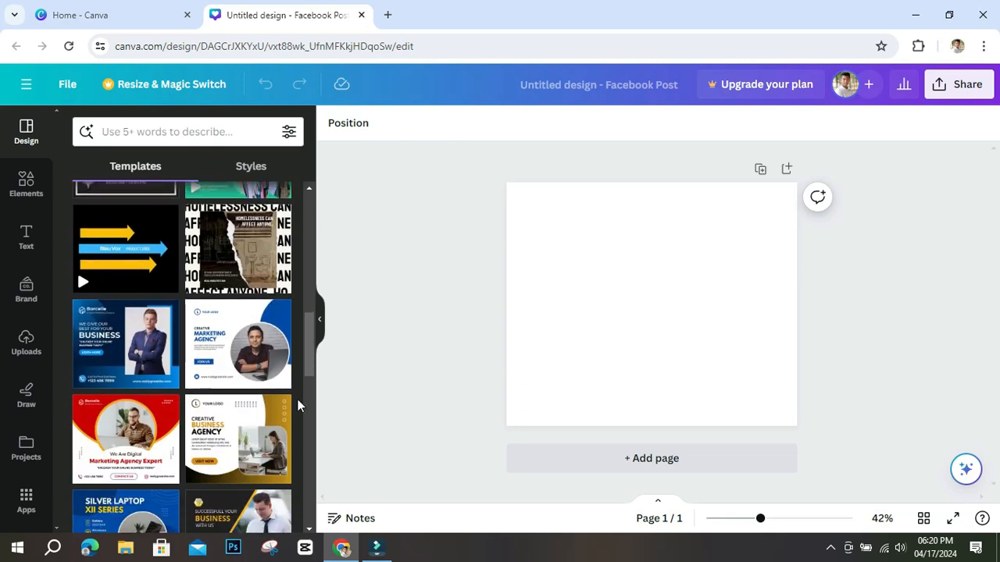
scroll(297, 404, "down", 3)
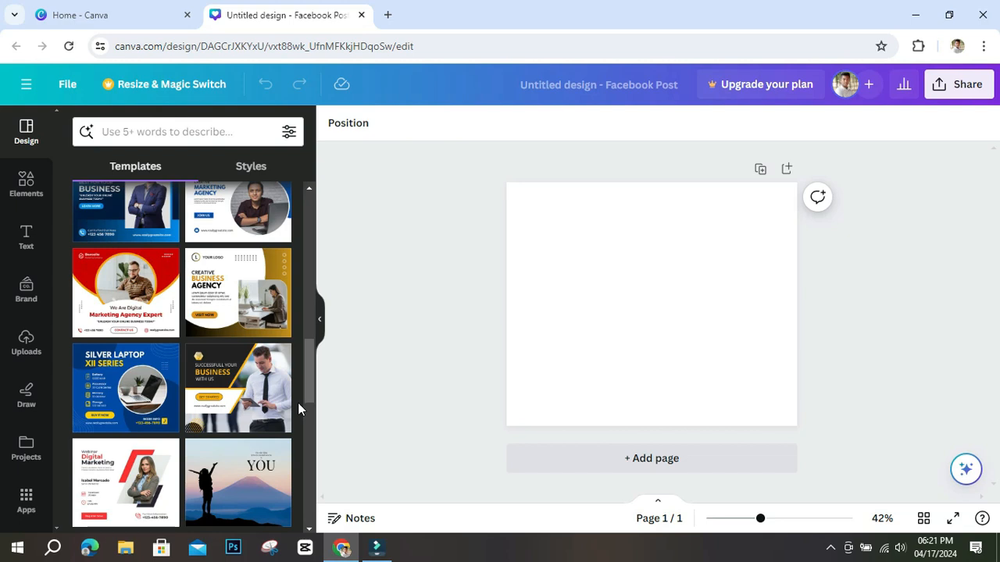
scroll(254, 397, "down", 3)
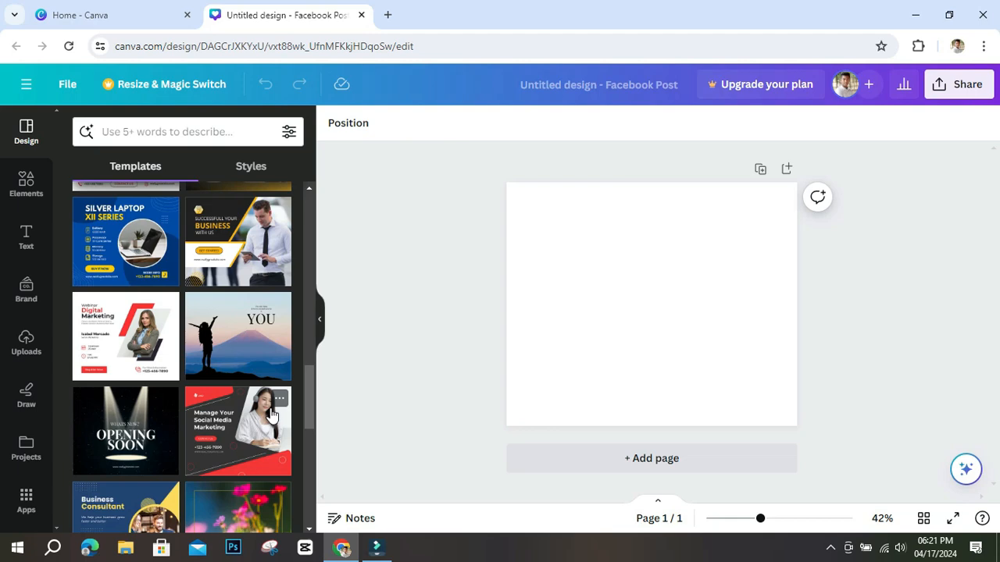
scroll(269, 414, "down", 3)
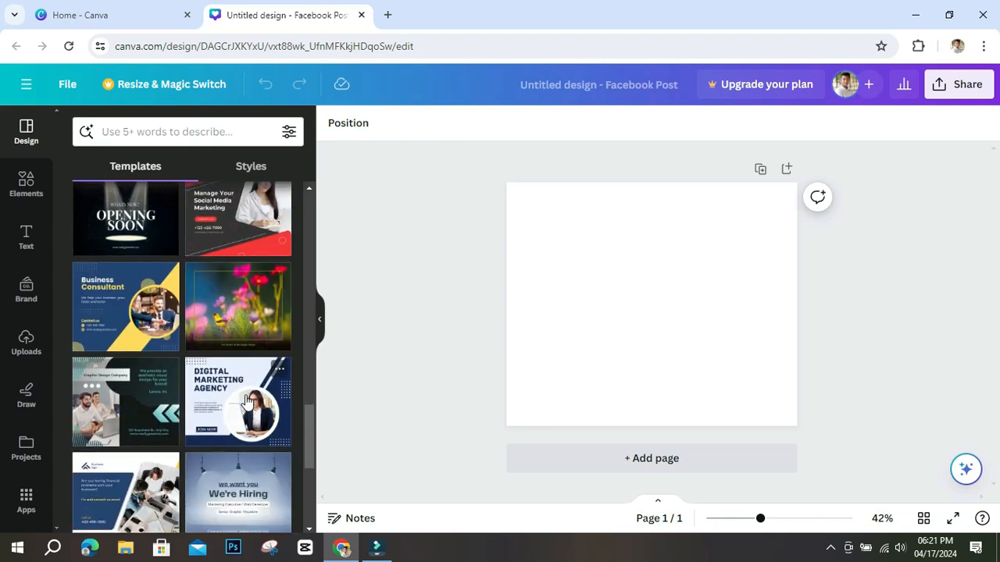
scroll(171, 407, "up", 3)
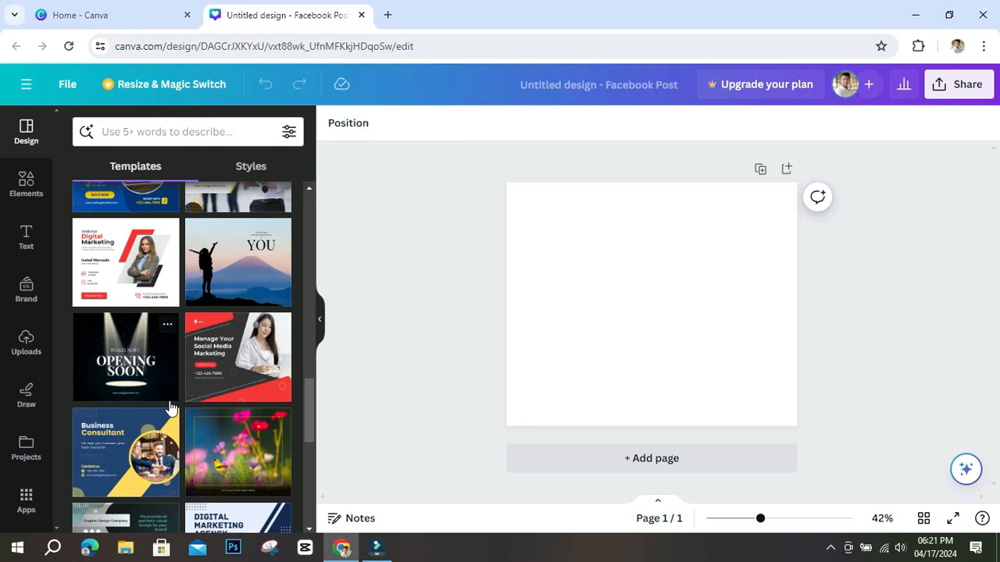
scroll(223, 389, "down", 3)
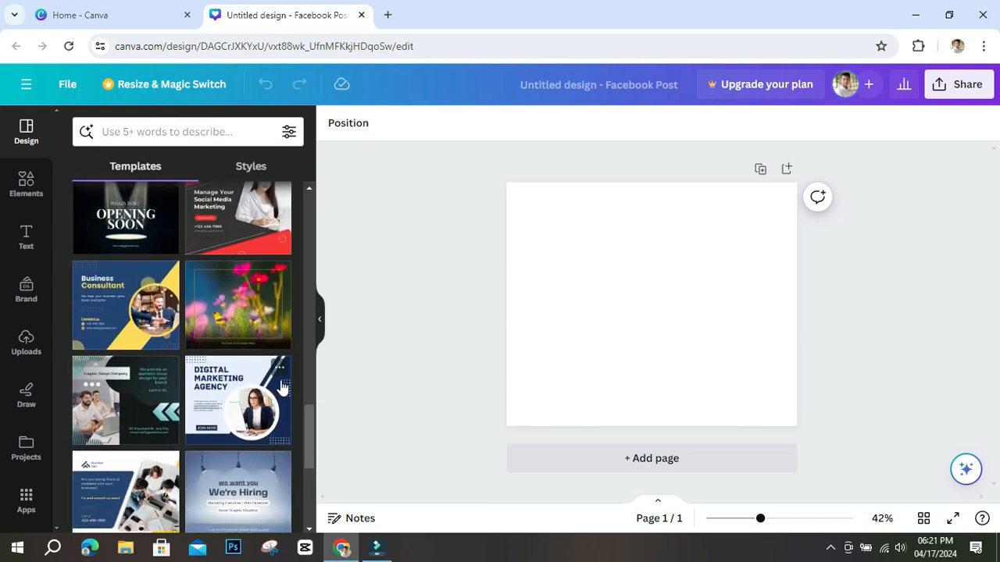
scroll(281, 387, "down", 4)
scroll(281, 388, "down", 4)
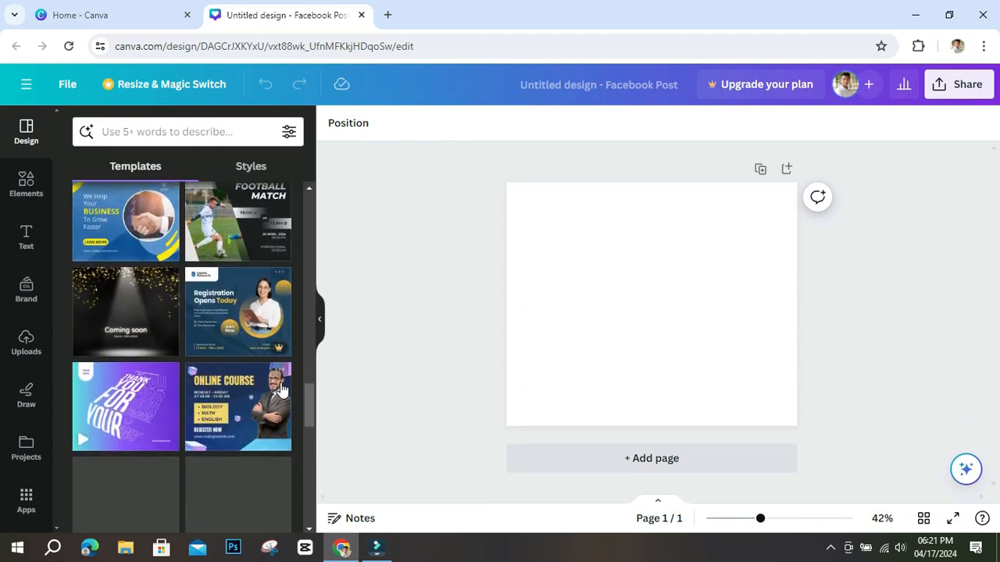
scroll(281, 393, "up", 4)
scroll(281, 392, "up", 10)
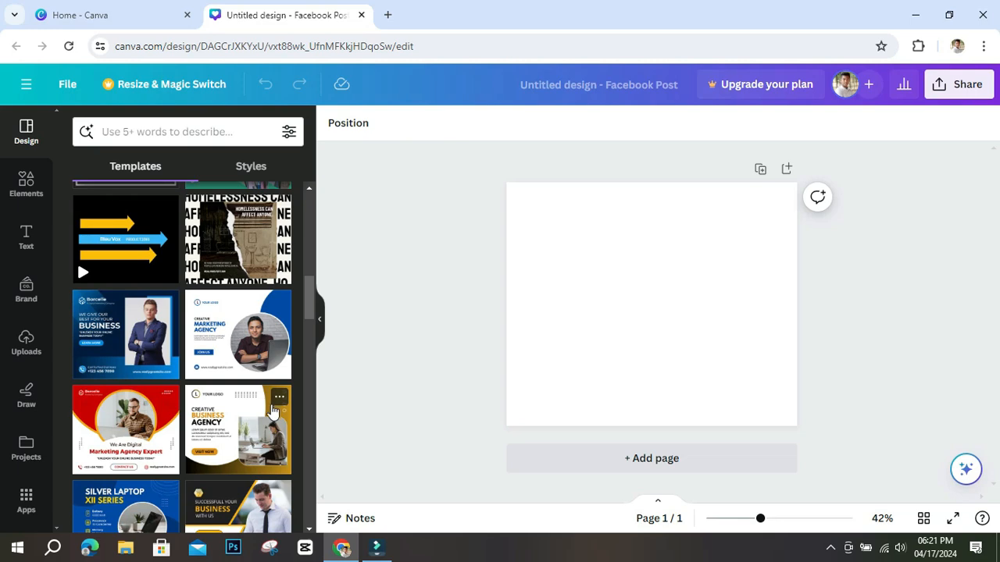
scroll(272, 411, "down", 15)
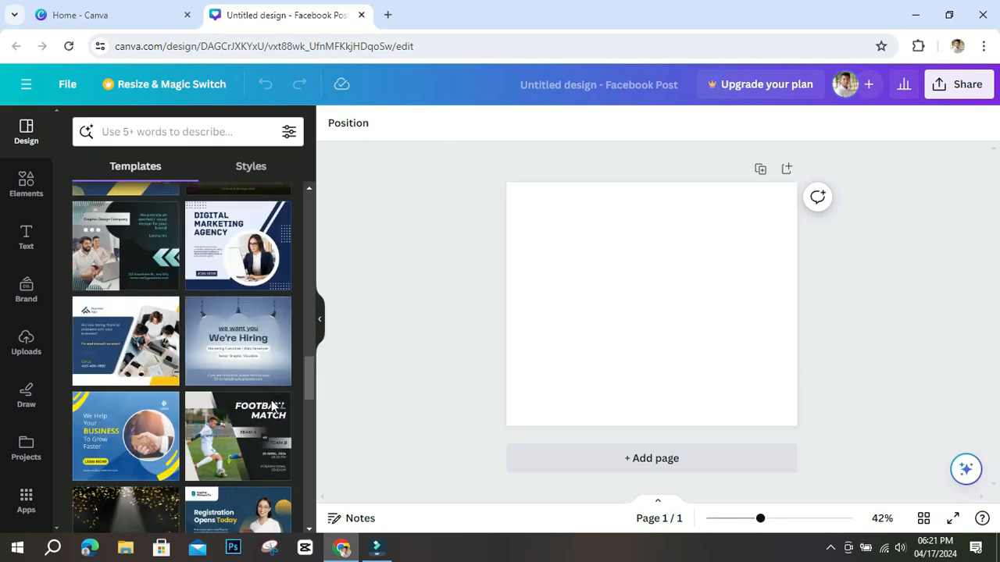
scroll(273, 407, "down", 10)
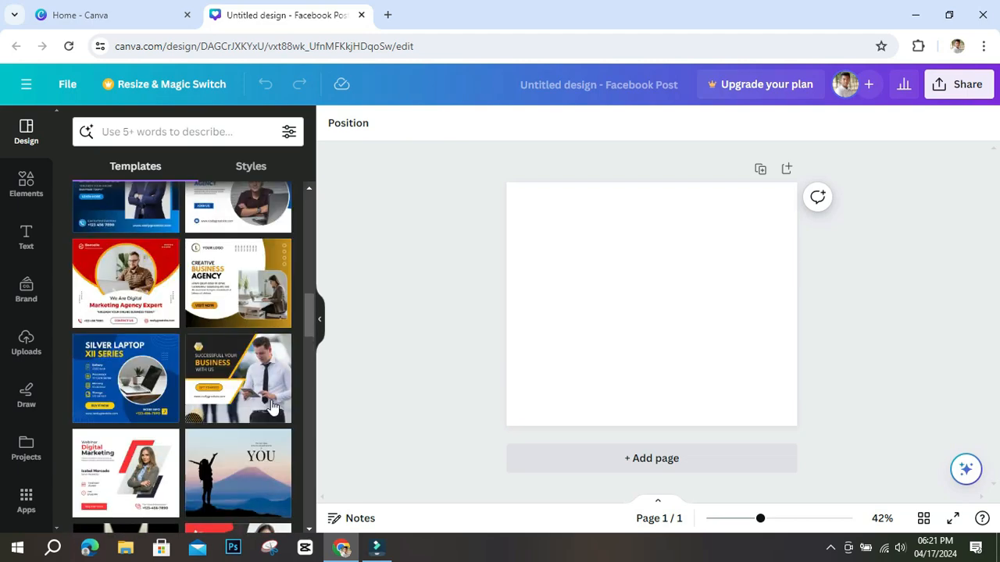
scroll(272, 407, "down", 3)
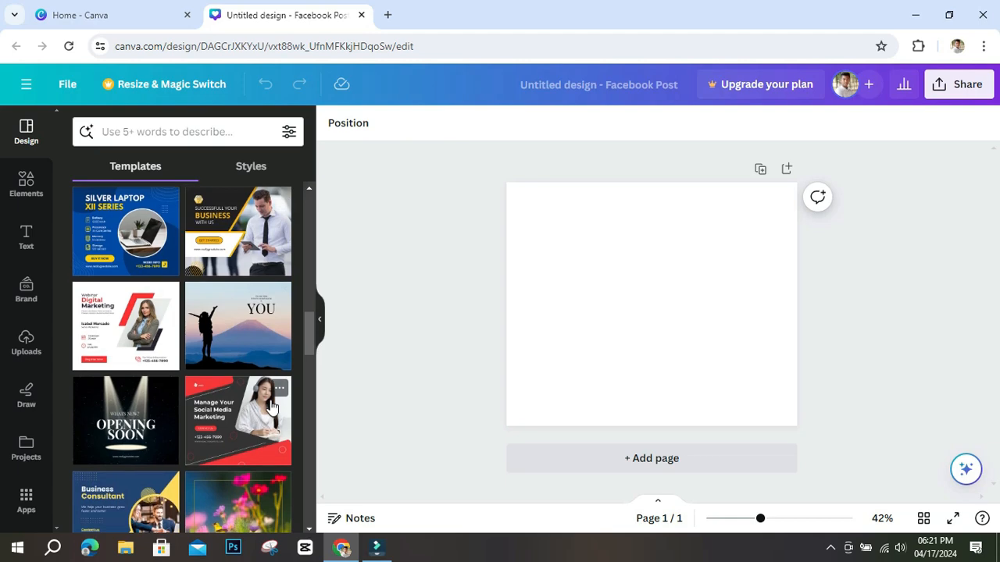
scroll(272, 407, "down", 5)
scroll(273, 407, "down", 8)
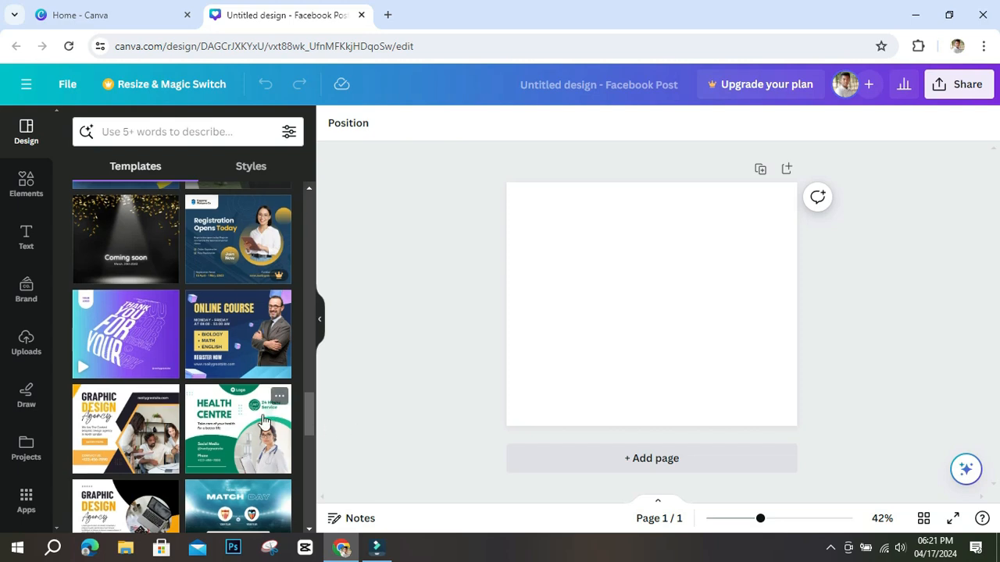
Apply the blue and white "Creative Marketing Agency" template to the blank page.
scroll(264, 422, "up", 5)
scroll(264, 422, "up", 5)
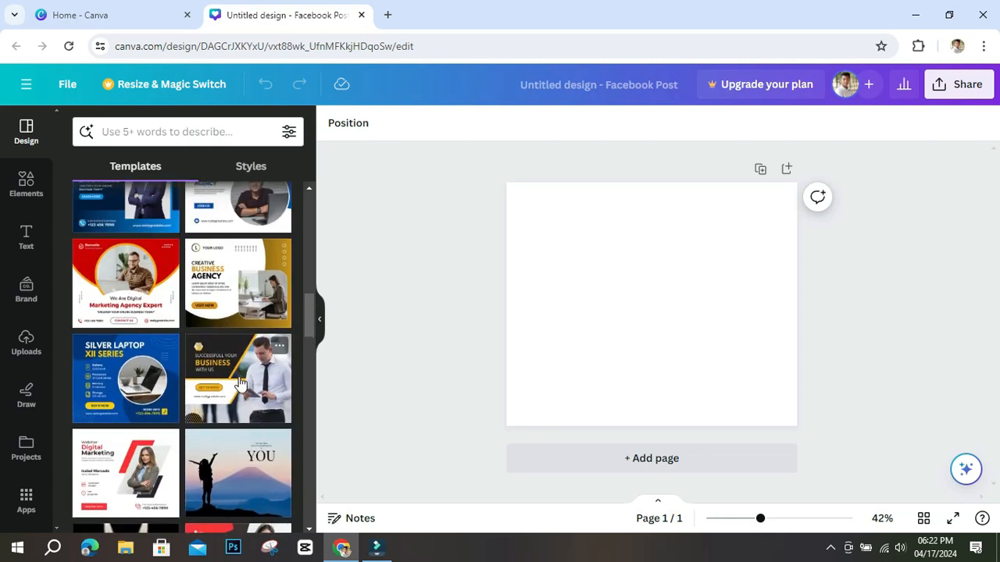
scroll(242, 389, "up", 2)
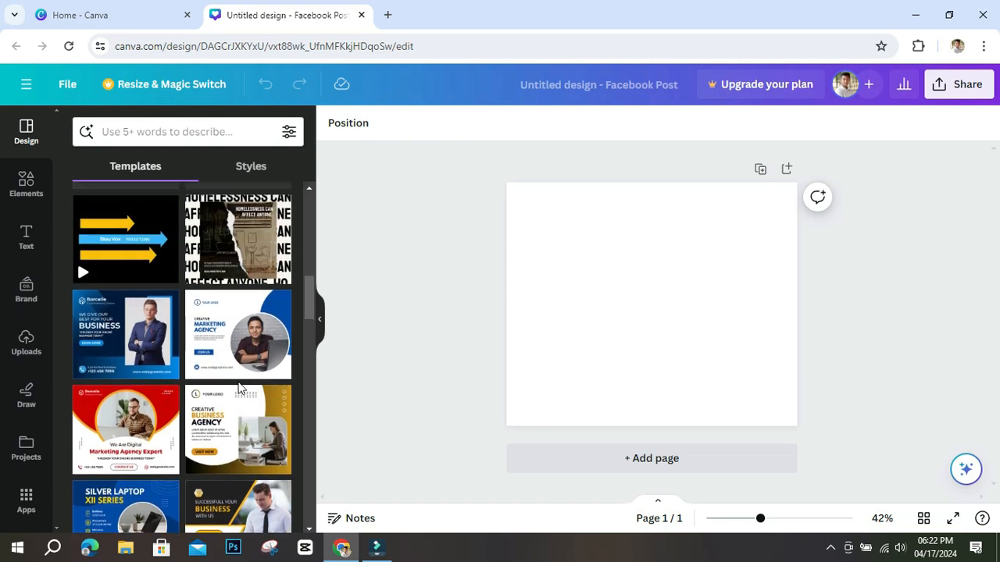
left_click(260, 347)
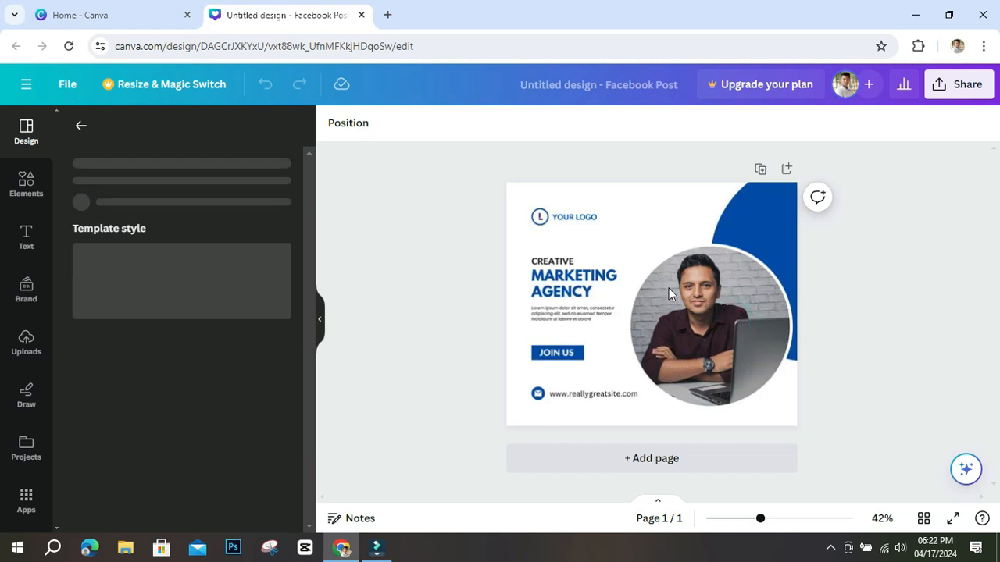
Add a blank second page after the marketing agency page.
left_click(776, 328)
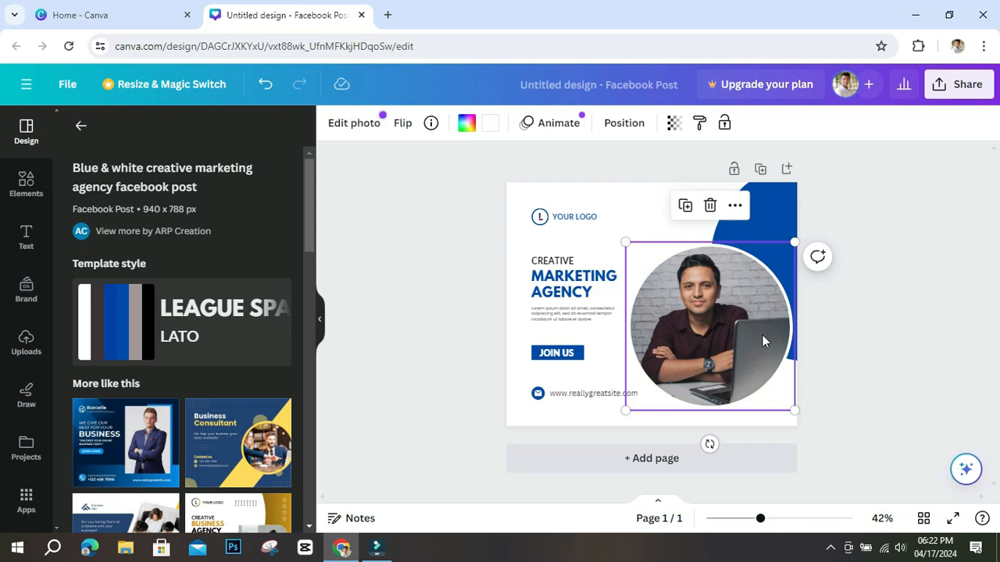
left_click(726, 300)
left_click(661, 460)
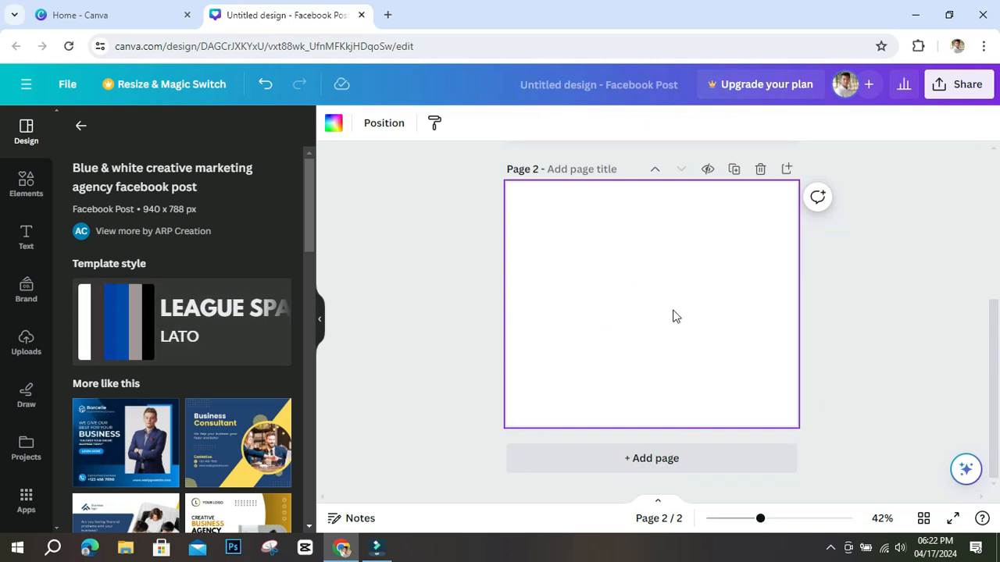
scroll(861, 333, "up", 4)
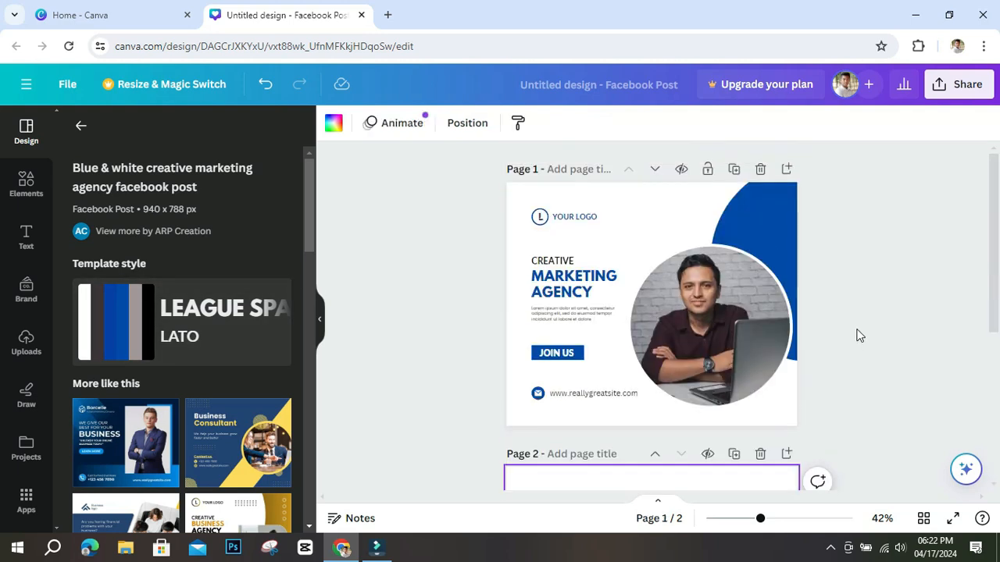
Replace the portrait in page 1's circular frame with the uploaded blue-background photo of a man in a suit.
left_click(714, 319)
left_click(717, 314)
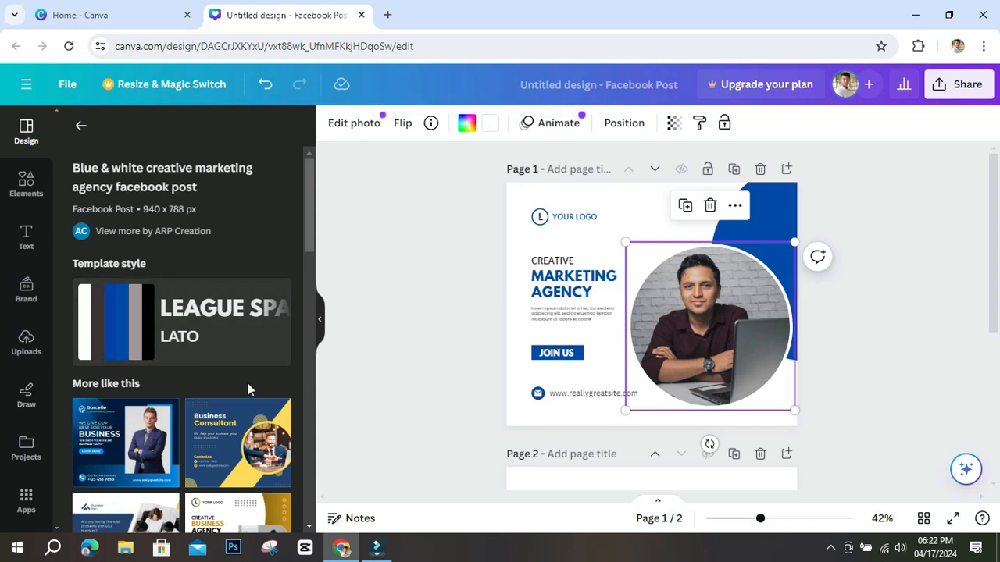
left_click(27, 350)
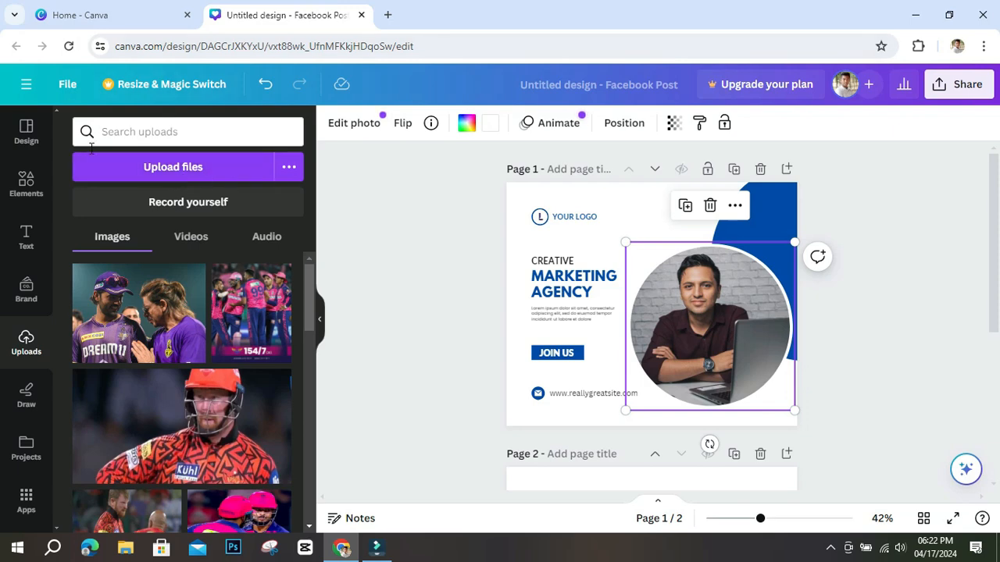
scroll(220, 368, "down", 5)
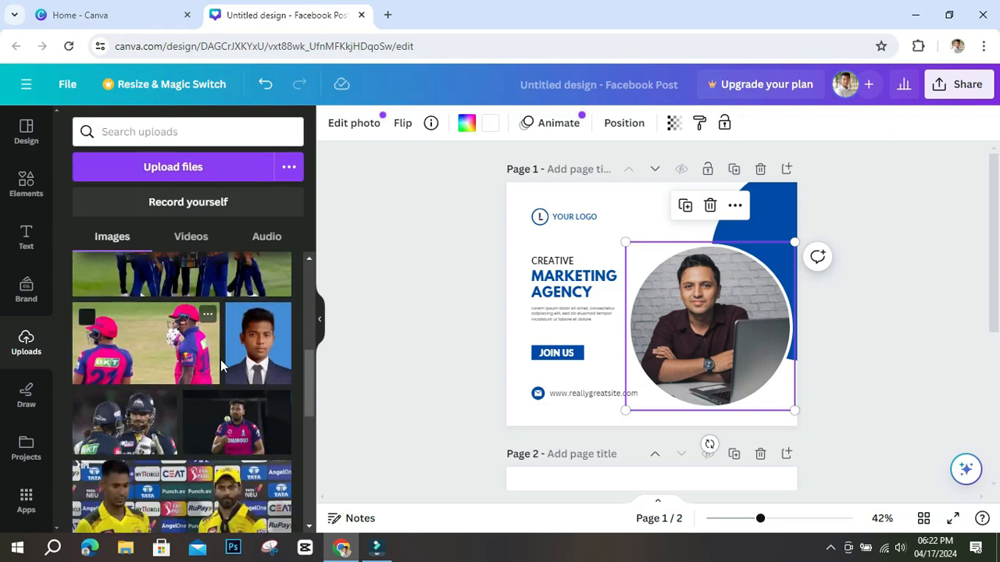
scroll(201, 358, "down", 1)
scroll(200, 358, "up", 1)
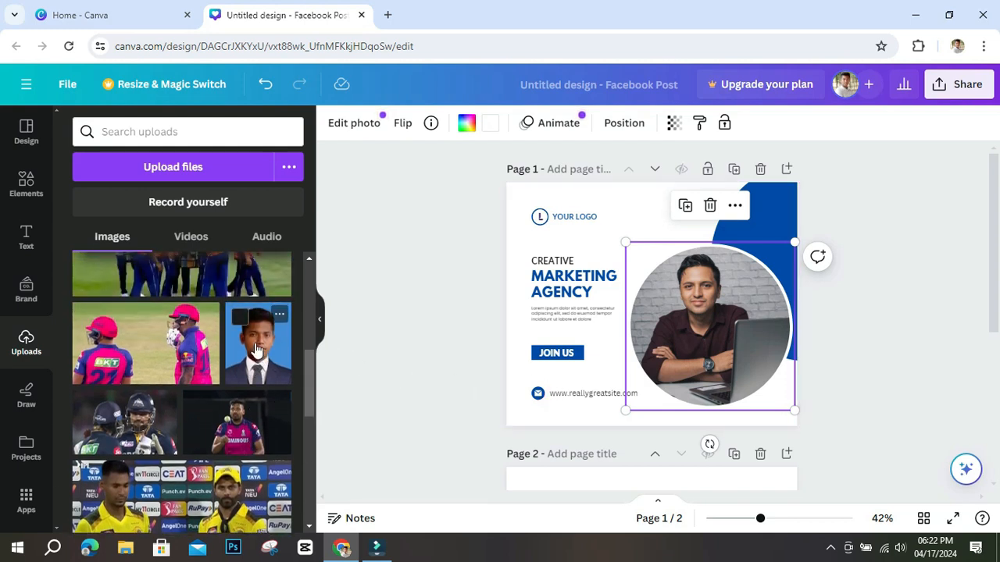
left_click_drag(256, 349, 728, 354)
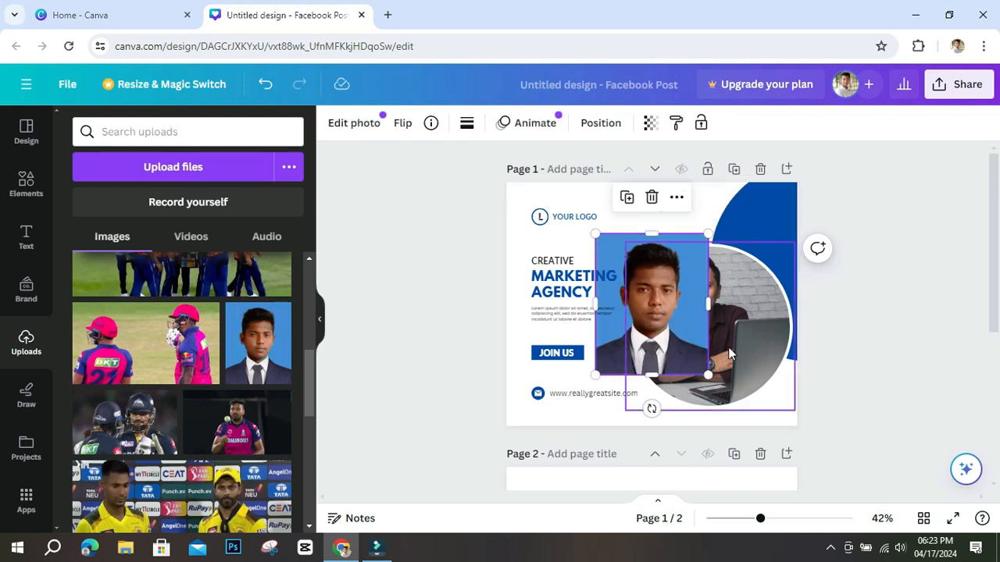
left_click_drag(666, 319, 716, 331)
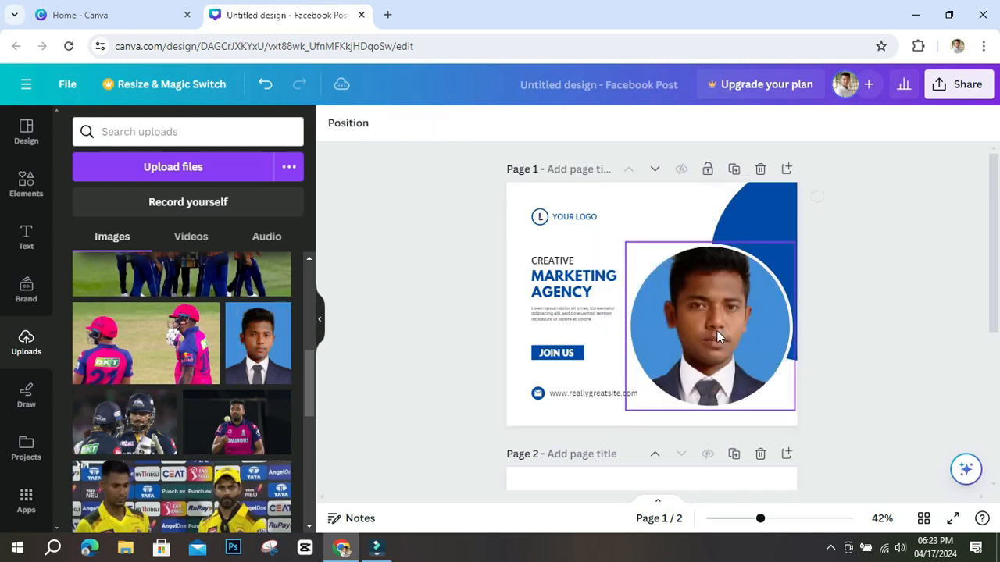
Resize the circular photo frame on page 1 from its upper corners so it sits slightly closer to the page's right edge.
left_click(715, 280)
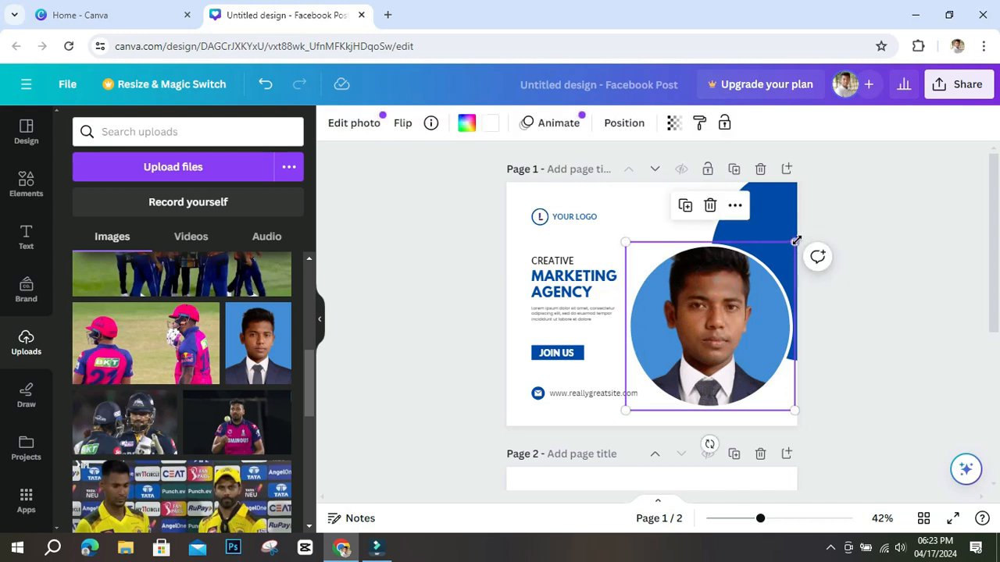
left_click_drag(796, 242, 803, 234)
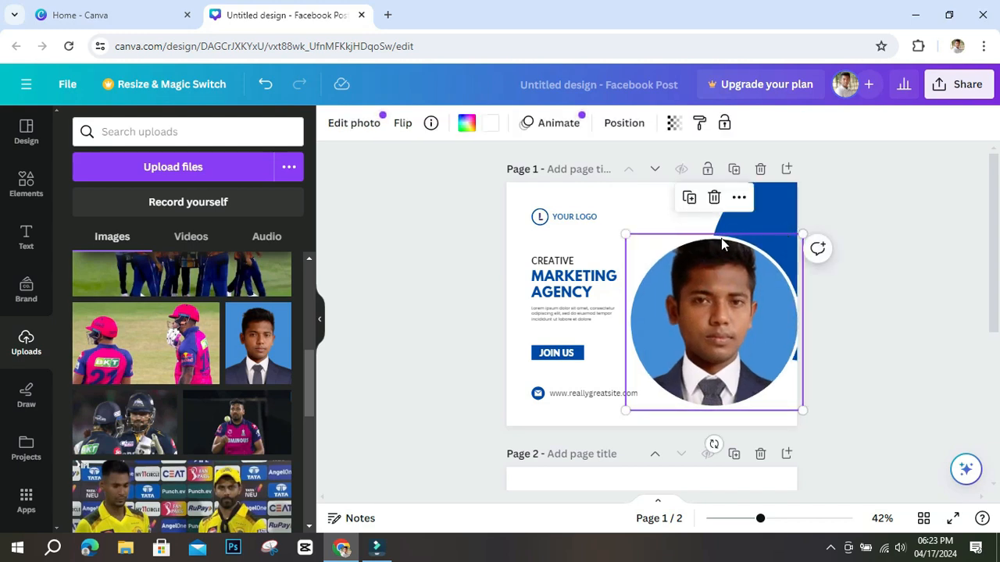
mouse_move(625, 232)
left_mouse_down()
mouse_move(599, 208)
mouse_move(637, 246)
left_mouse_up()
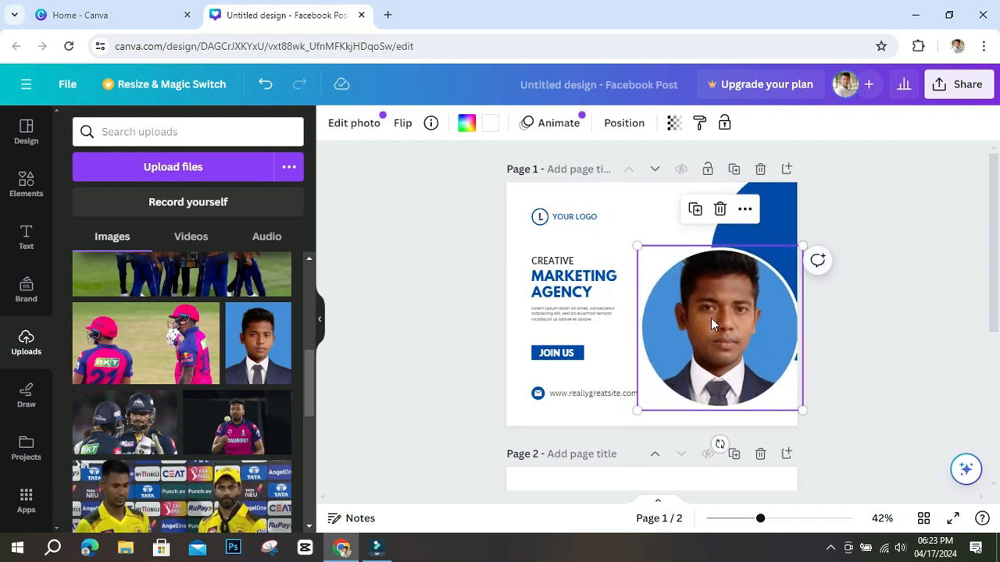
Try enlarging the circular photo on page 1 until it spans nearly the full page height.
left_click(710, 319)
left_click_drag(732, 331, 725, 347)
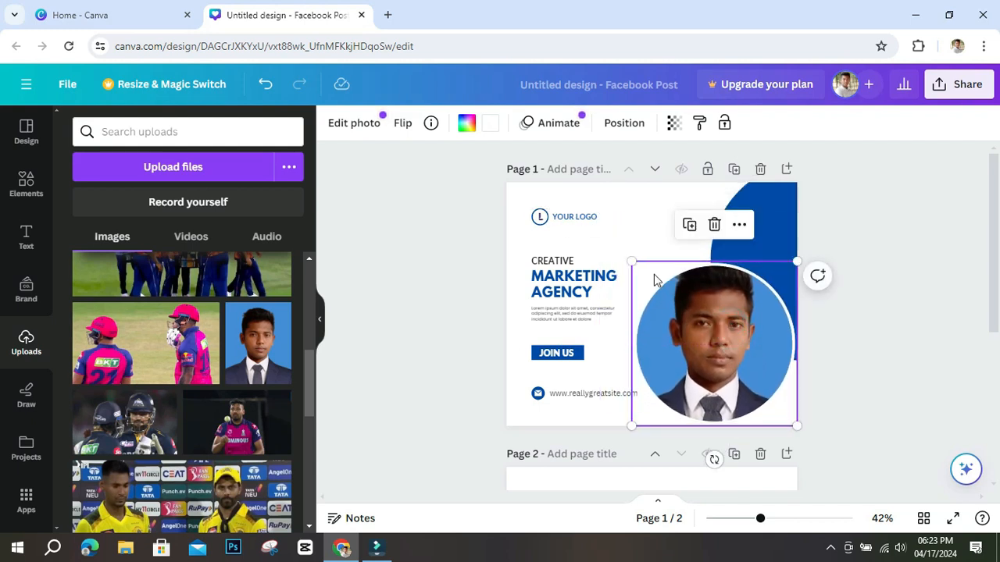
mouse_move(631, 260)
left_mouse_down()
mouse_move(631, 242)
mouse_move(618, 248)
left_mouse_up()
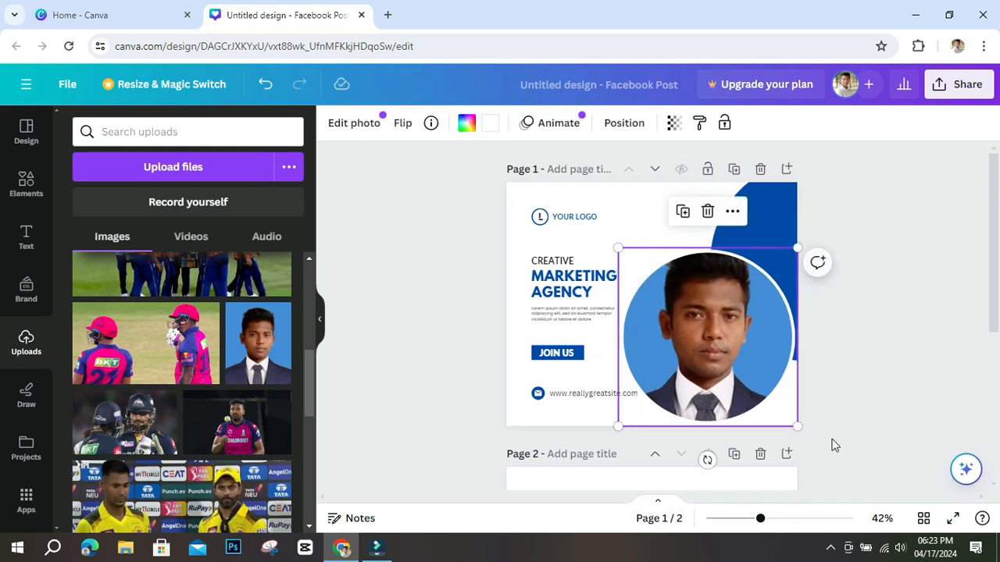
left_click_drag(798, 427, 828, 442)
left_click_drag(625, 248, 536, 161)
mouse_move(697, 292)
left_mouse_down()
mouse_move(693, 353)
mouse_move(701, 332)
mouse_move(779, 331)
mouse_move(705, 298)
left_mouse_up()
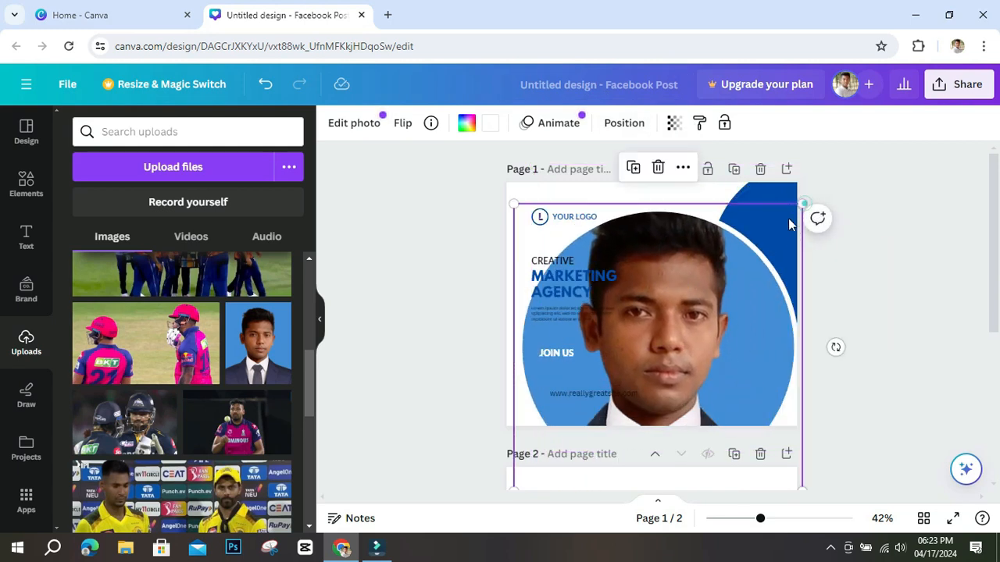
left_click_drag(803, 203, 758, 245)
left_click_drag(658, 325, 728, 263)
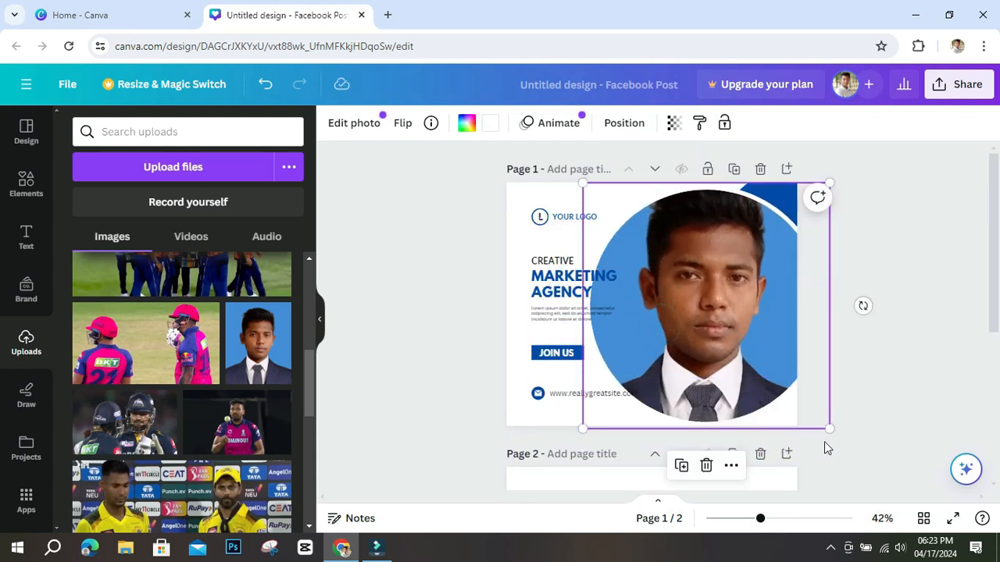
Shrink the circular photo and place it directly beside the MARKETING AGENCY heading, overlapping the blue circle.
left_click_drag(831, 429, 802, 403)
left_click_drag(708, 282, 703, 335)
left_click_drag(797, 261, 773, 287)
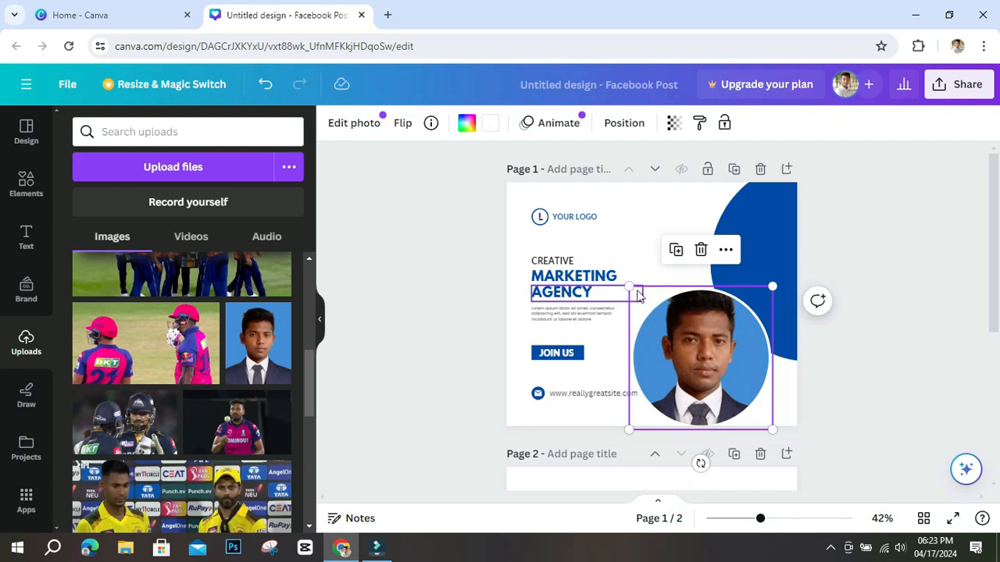
left_click_drag(629, 284, 625, 280)
left_click_drag(721, 342, 728, 300)
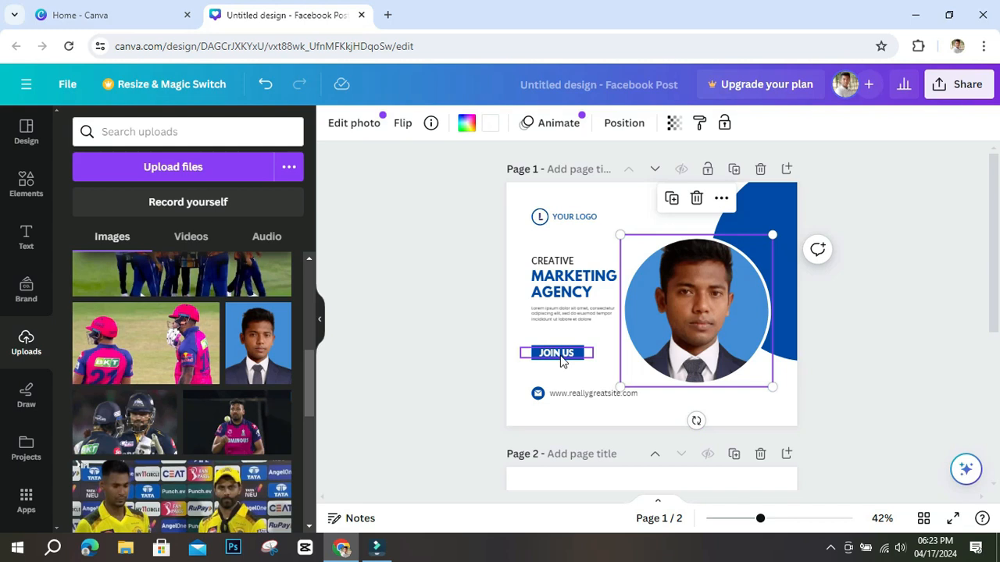
Delete the website address and its envelope icon from page 1.
left_click(560, 397)
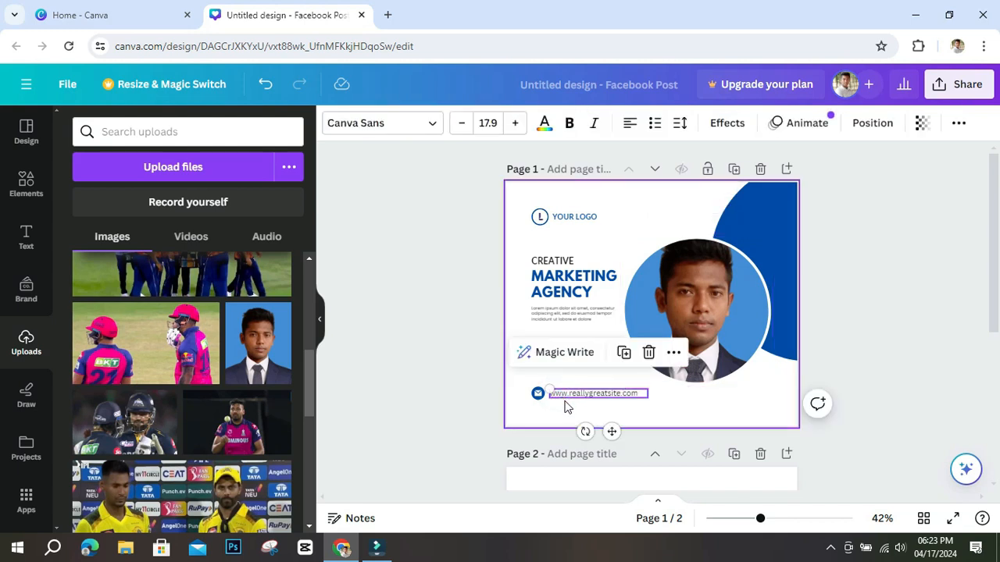
key("Delete")
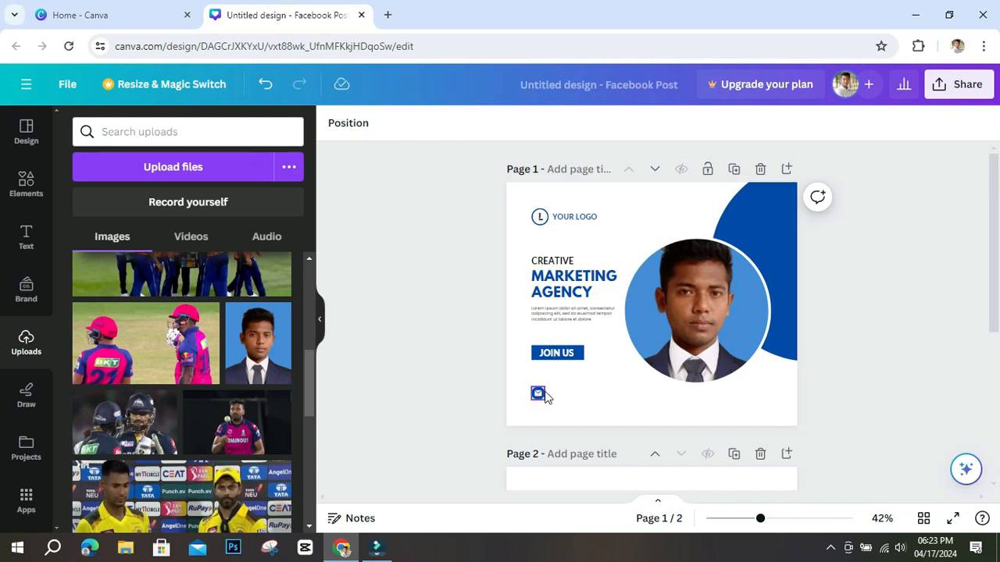
key("Delete")
Delete the YOUR LOGO text along with the letter L and the ring of its emblem.
left_click(570, 219)
key("Delete")
left_click(539, 218)
key("Delete")
left_click(538, 220)
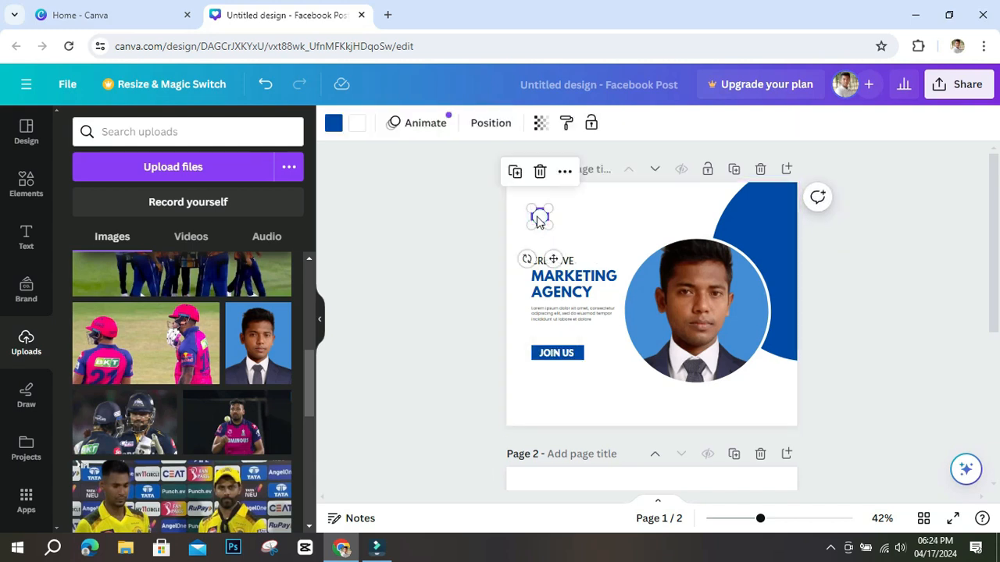
key("Delete")
Fill the large blue circle in page 1's upper-right corner with Orange #ff914d.
left_click(769, 223)
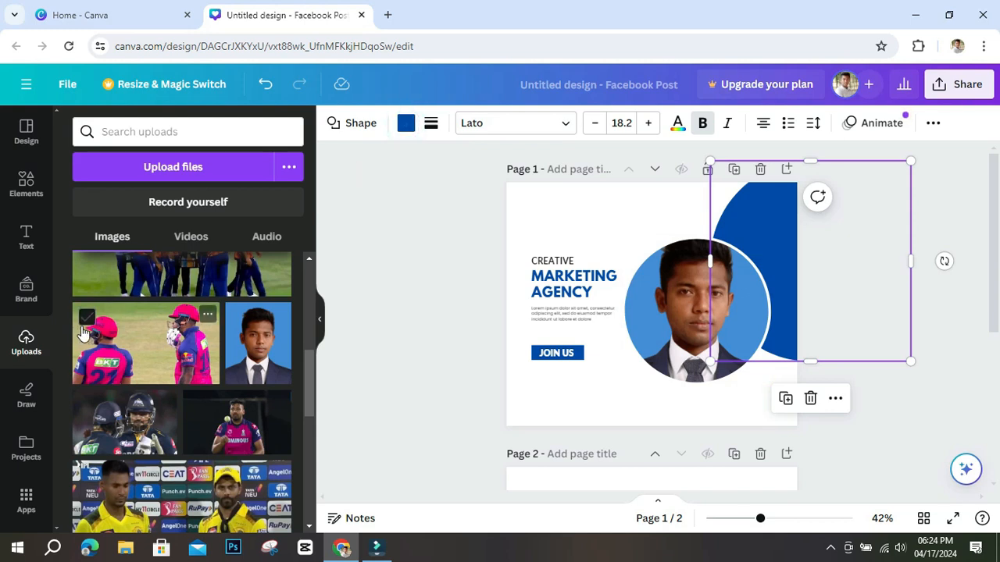
left_click(406, 125)
left_click(405, 131)
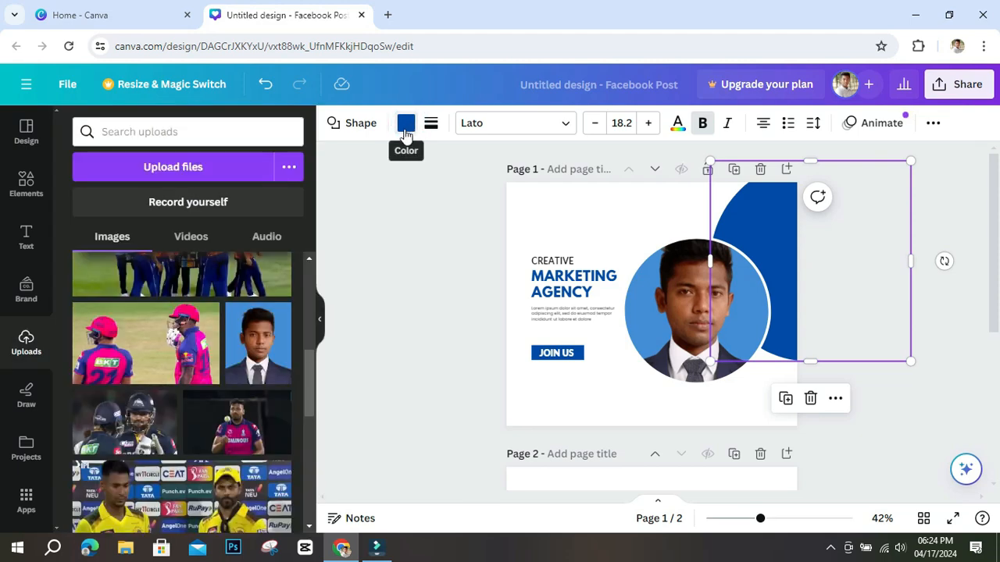
left_click(405, 126)
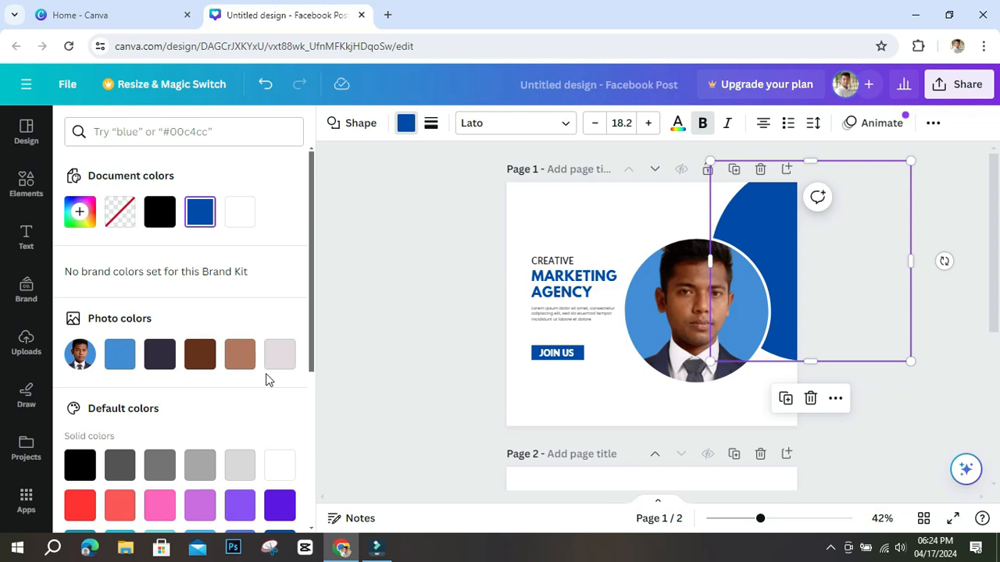
scroll(185, 379, "down", 1)
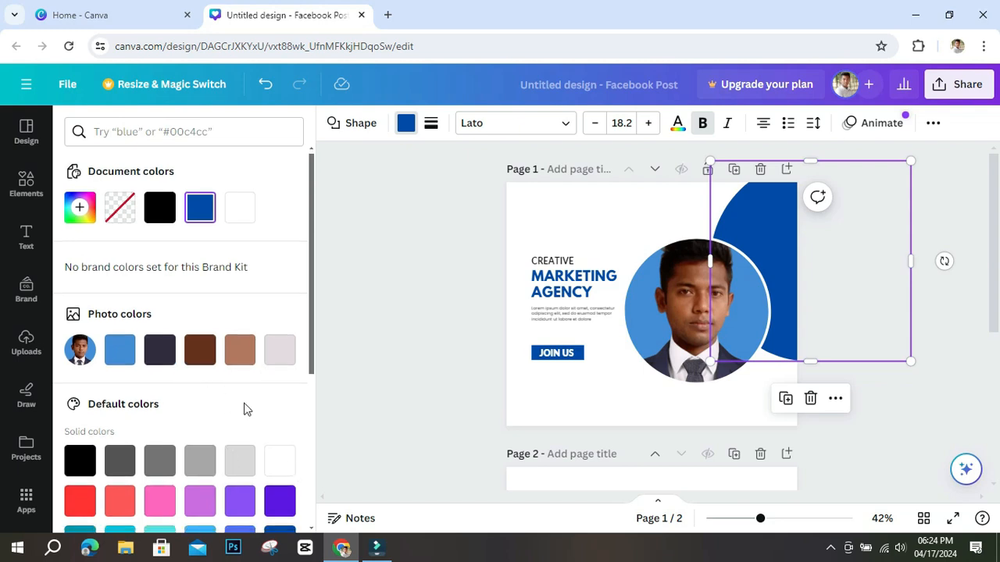
scroll(245, 346, "down", 4)
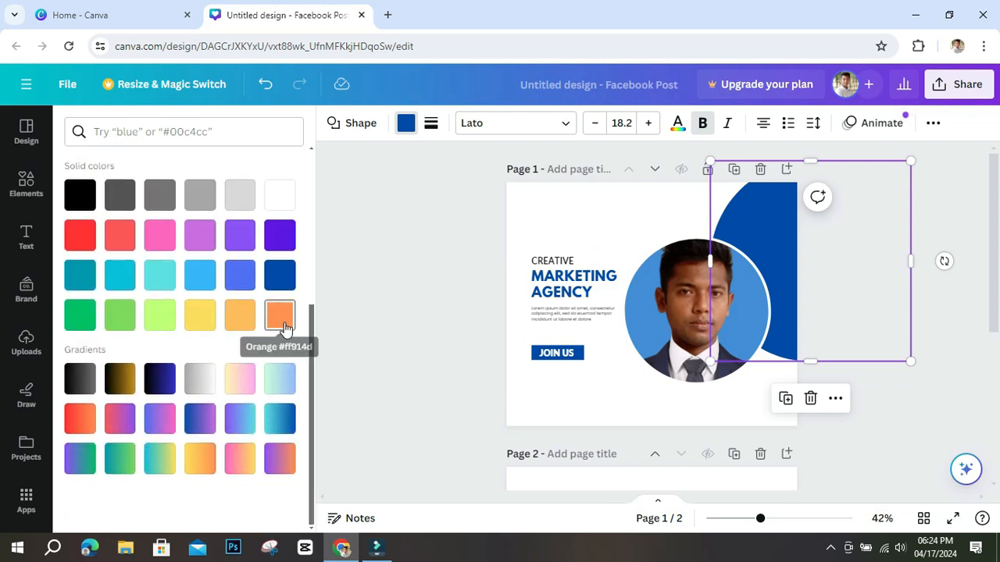
left_click(284, 329)
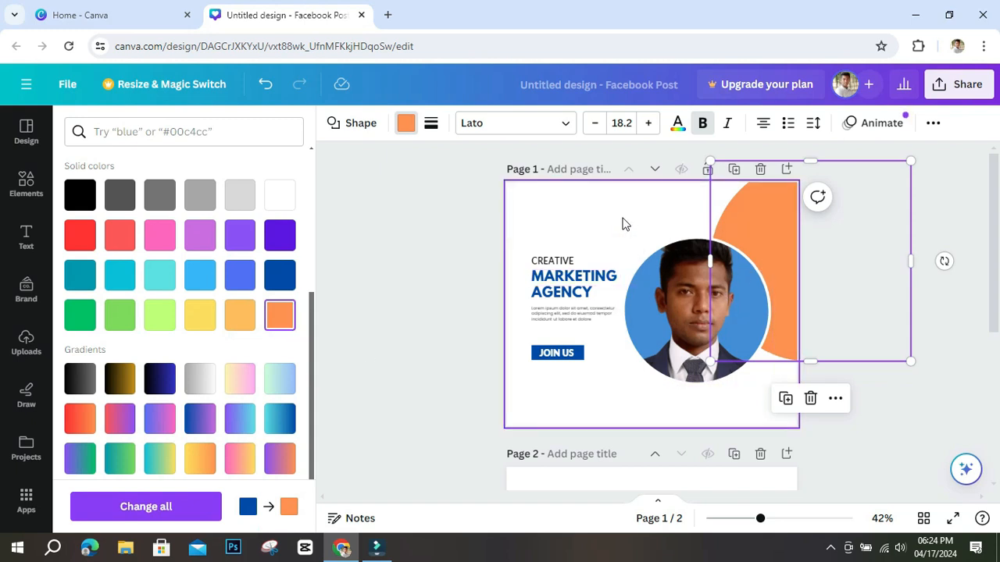
Try red and yellow fills on the large corner circle and return it to orange.
left_click(79, 237)
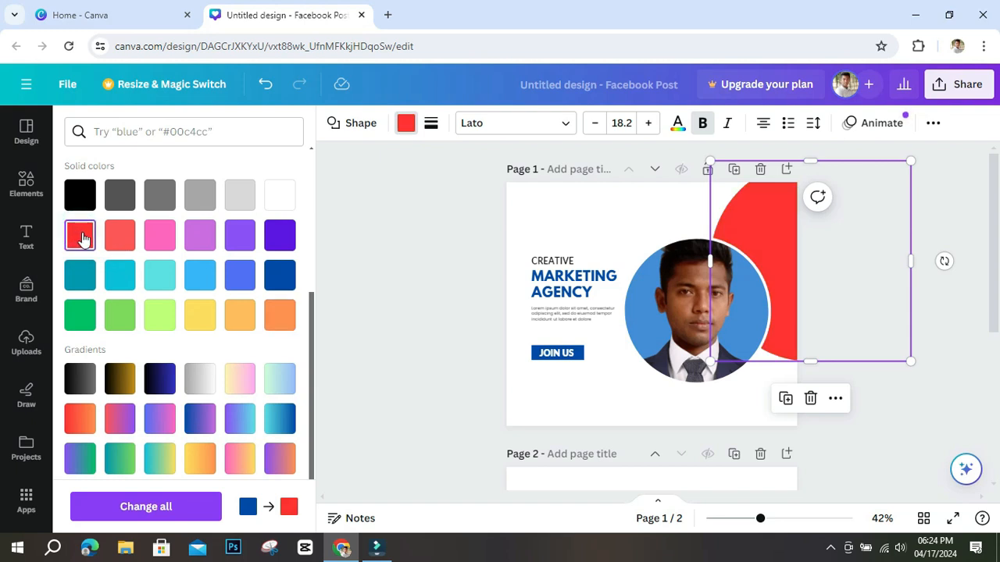
left_click(201, 321)
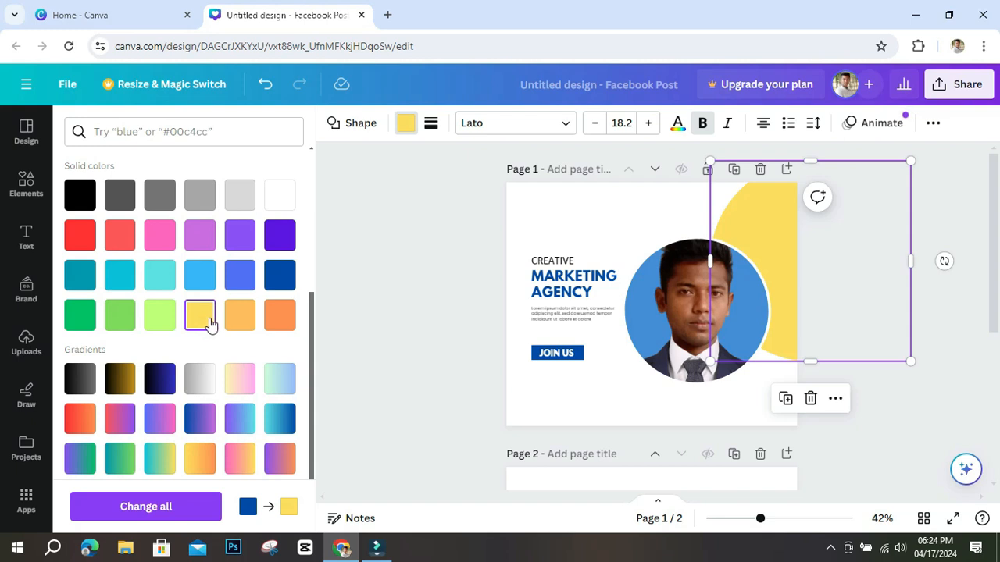
left_click(281, 321)
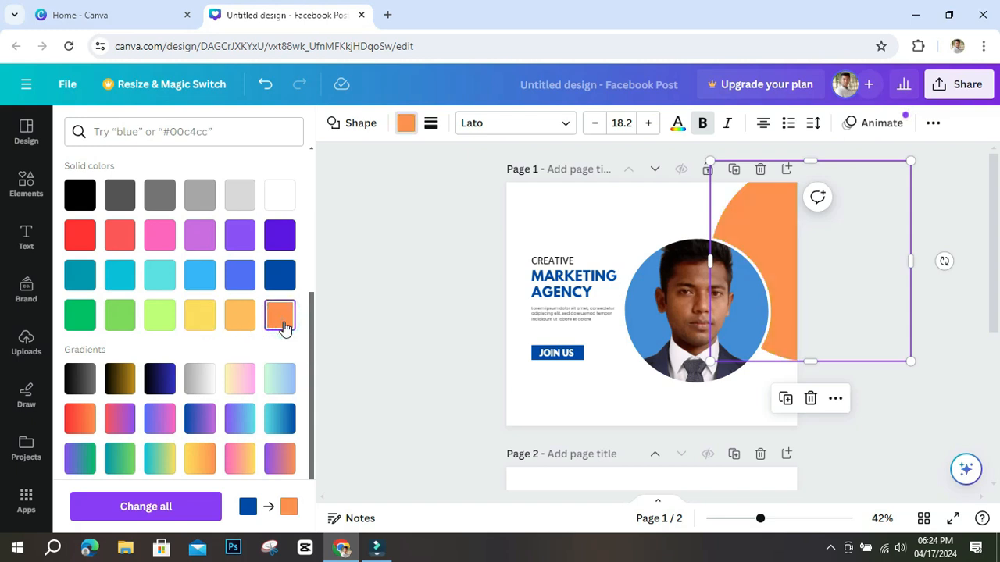
Set page 1's background color to solid yellow.
left_click(577, 245)
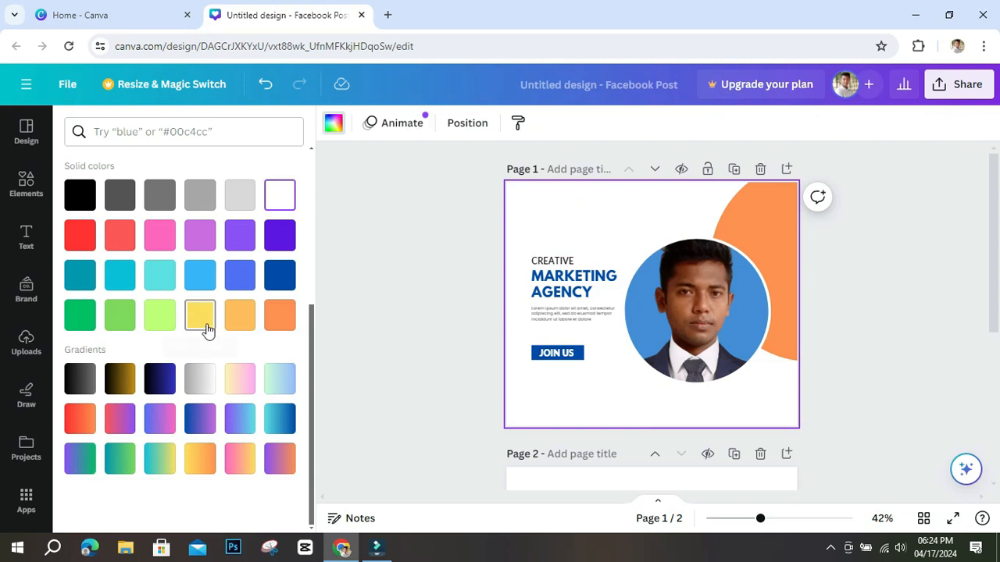
left_click(204, 323)
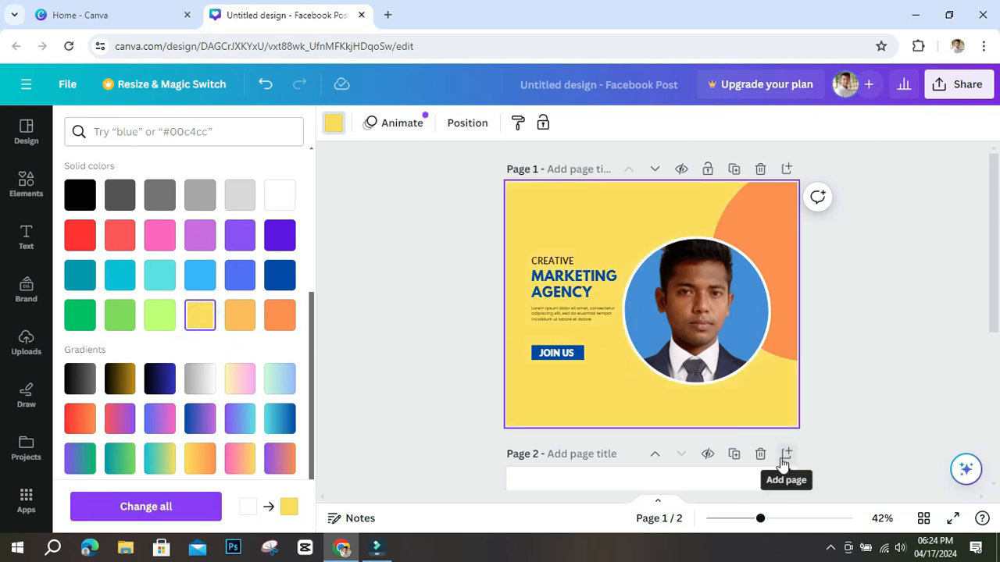
Try enlarging the circular photo so it fills the space between the heading and the page's right edge.
left_click_drag(701, 291, 713, 255)
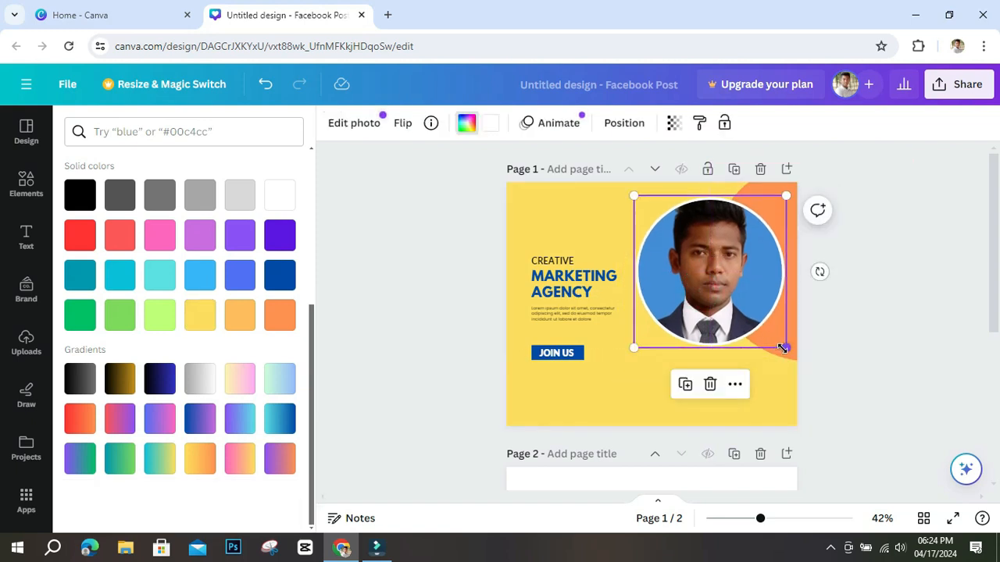
left_click_drag(713, 285, 720, 312)
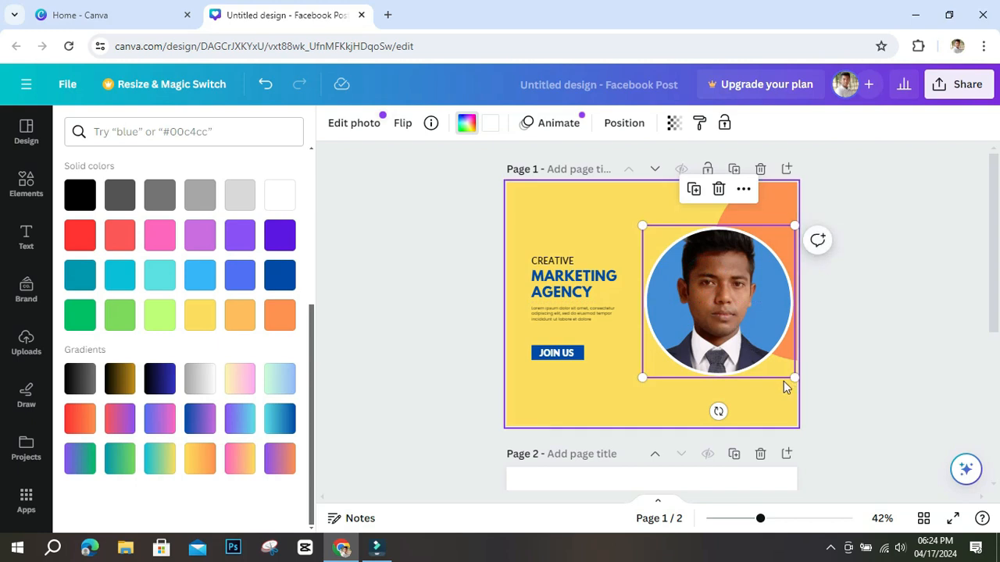
left_click_drag(794, 378, 810, 393)
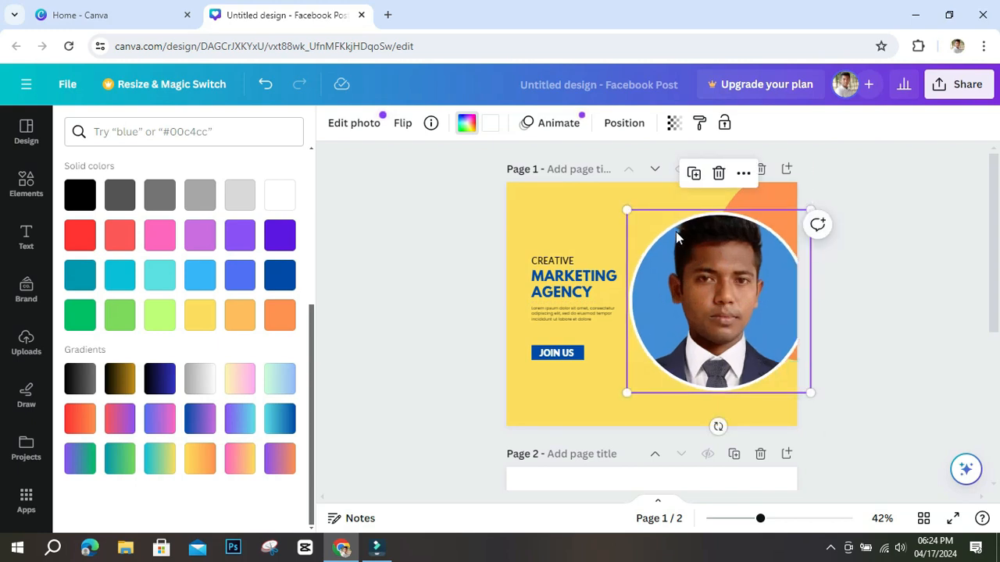
left_click_drag(813, 208, 797, 223)
left_click_drag(626, 223, 623, 218)
mouse_move(724, 289)
left_mouse_down()
mouse_move(725, 303)
mouse_move(727, 280)
left_mouse_up()
left_click(727, 302)
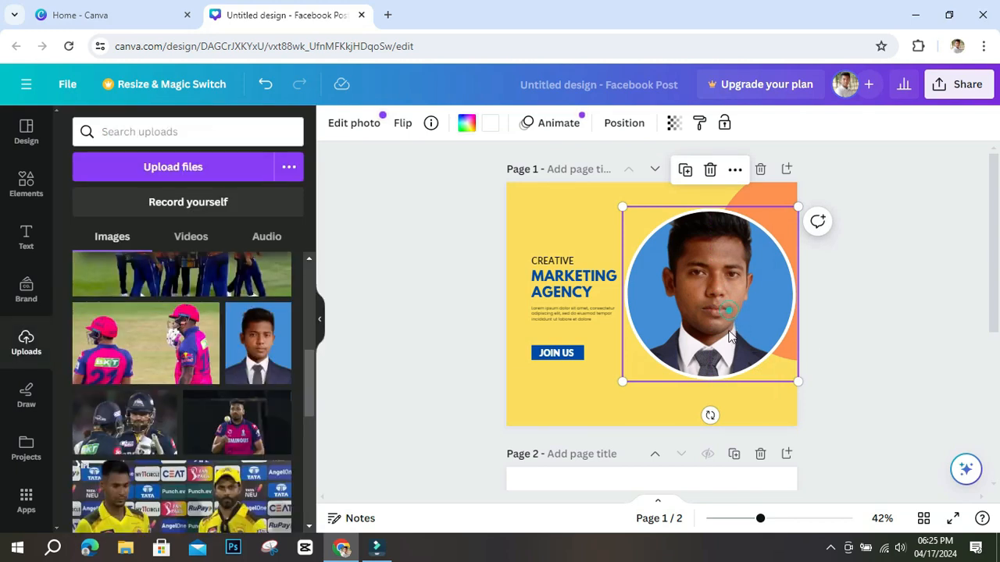
Shrink the circular photo clear of the heading and move it up over the orange circle.
left_click_drag(728, 303, 732, 320)
left_click_drag(794, 227, 761, 249)
left_click_drag(710, 333, 722, 257)
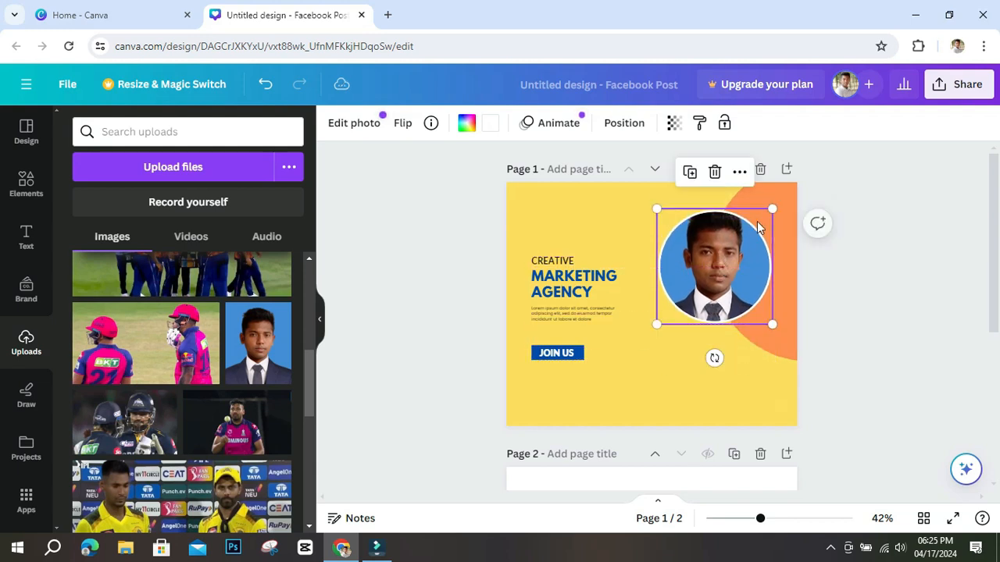
Adjust the circular photo to a medium size and place it beside the heading, just inside the page's right edge.
left_click_drag(772, 209, 782, 200)
left_click_drag(740, 238, 748, 272)
left_click_drag(794, 372, 795, 383)
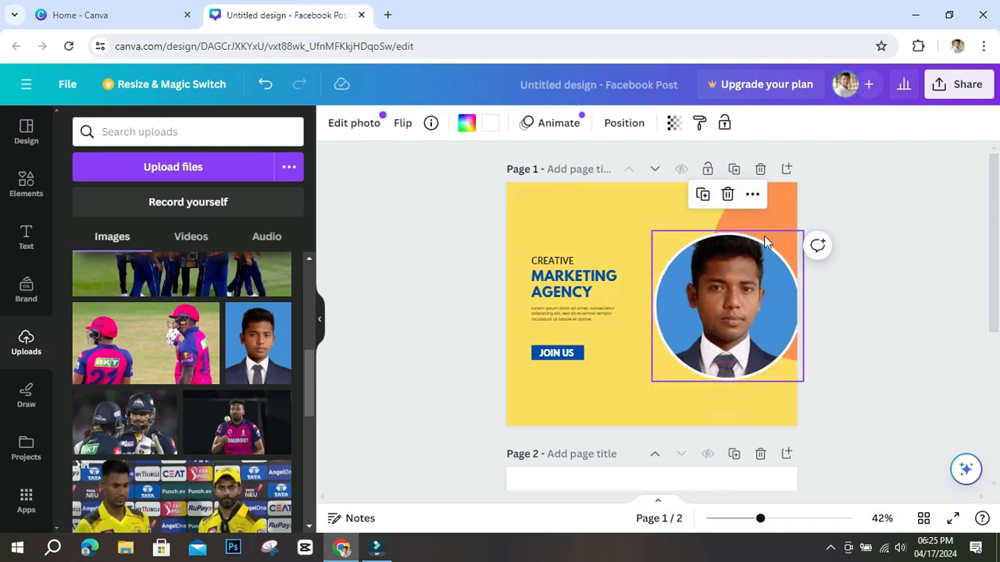
left_click_drag(802, 227, 810, 225)
left_click_drag(651, 225, 642, 217)
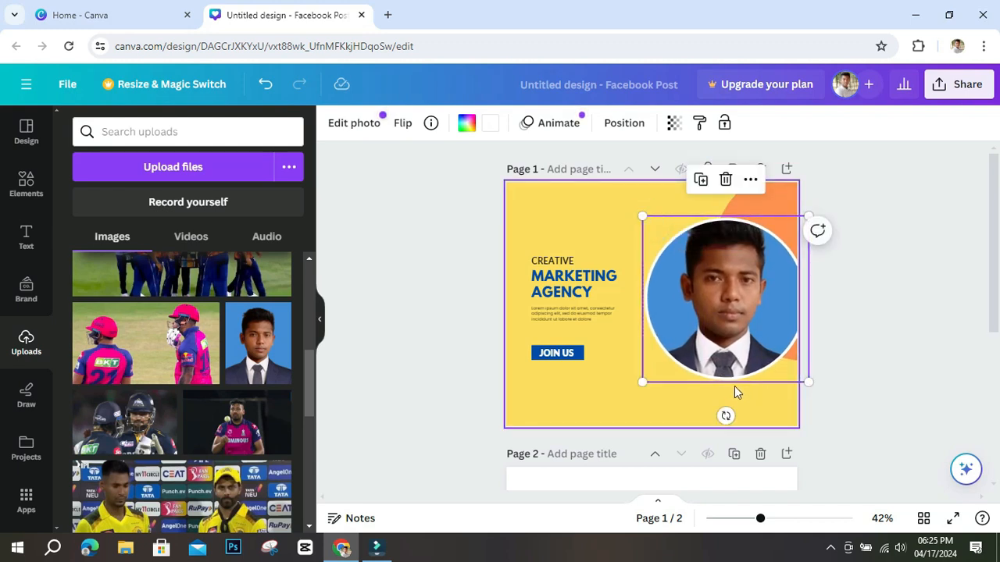
left_click_drag(810, 382, 758, 365)
left_click_drag(730, 280, 750, 300)
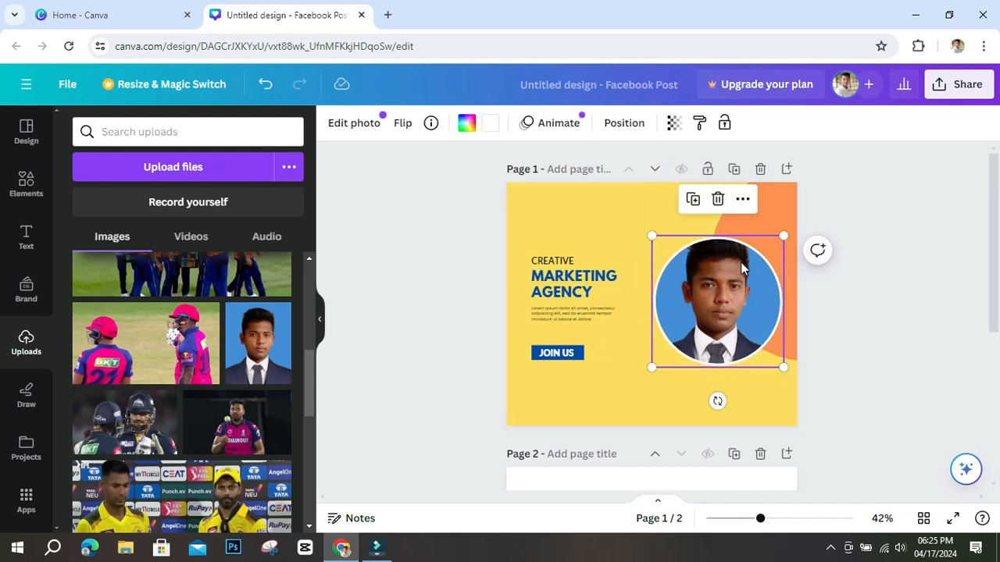
left_click(558, 285)
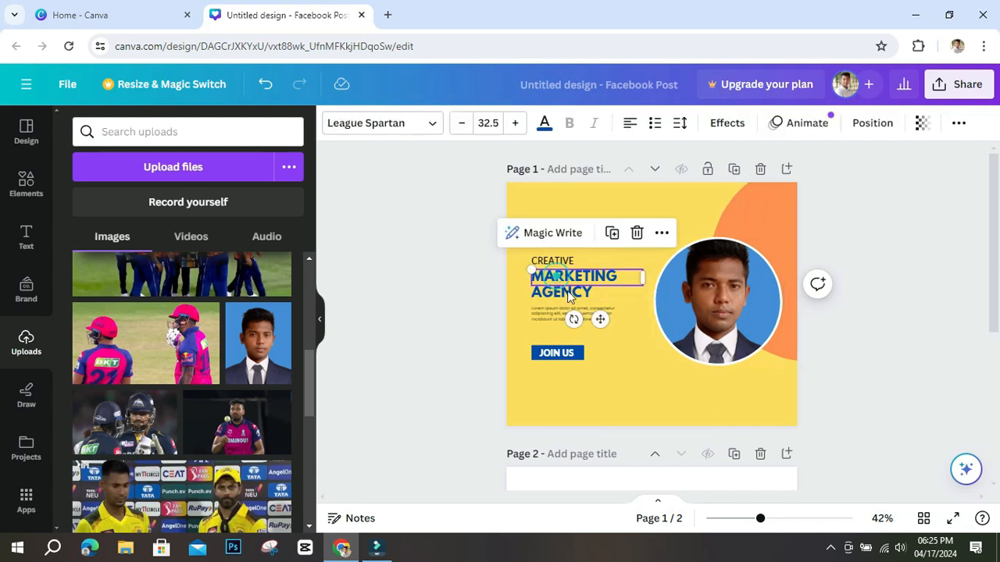
left_click(573, 300)
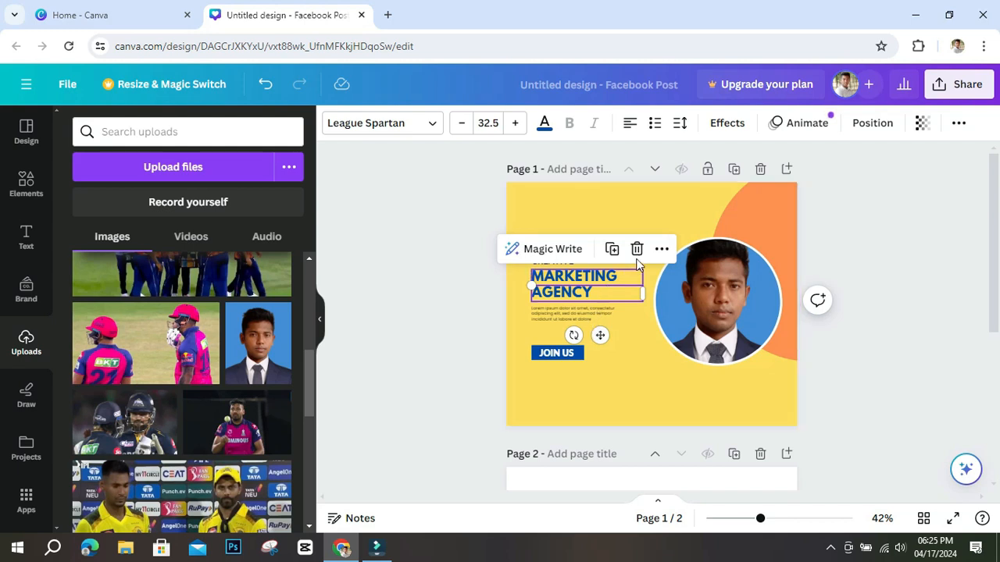
left_click(606, 277)
left_click(559, 264)
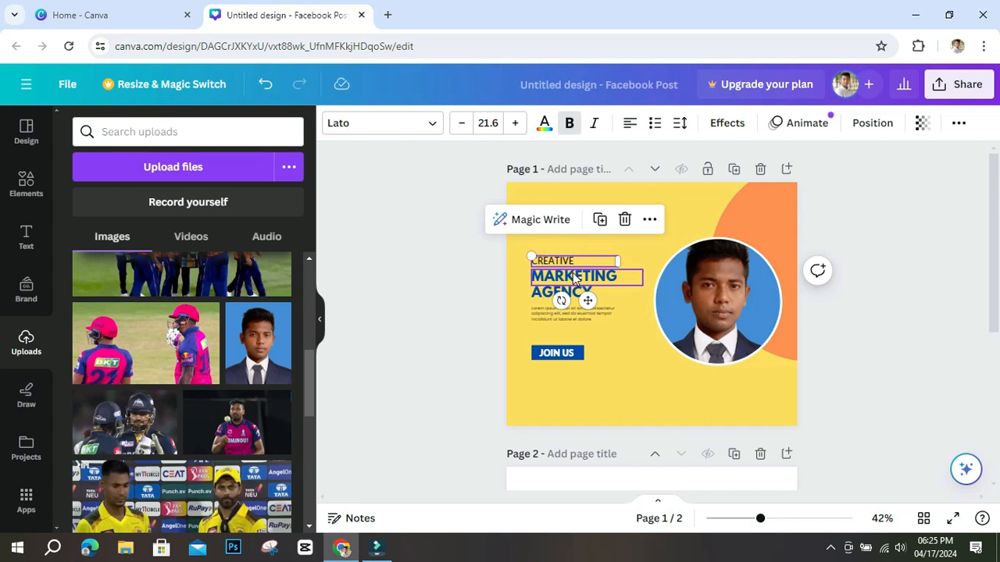
left_click(574, 278)
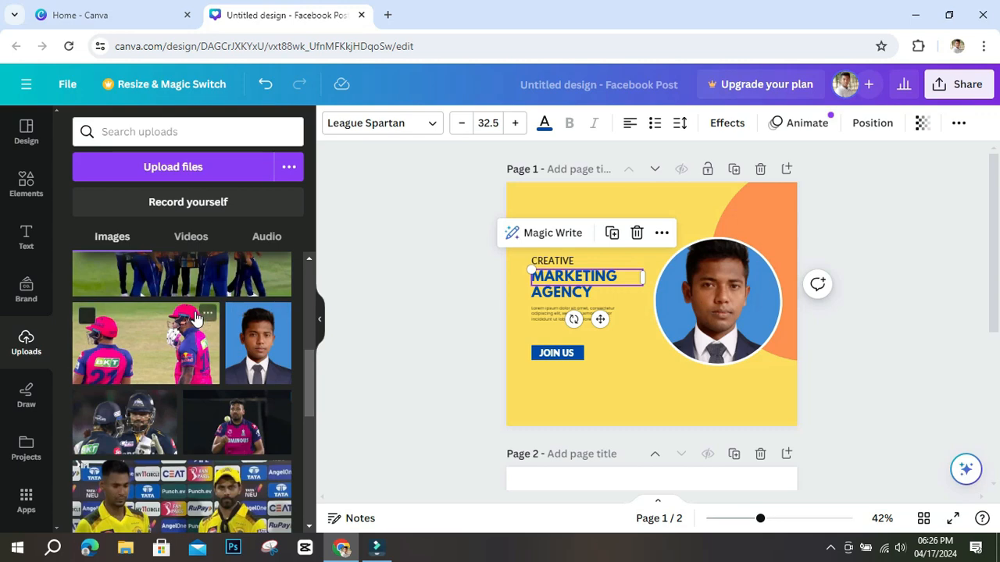
scroll(204, 324, "up", 5)
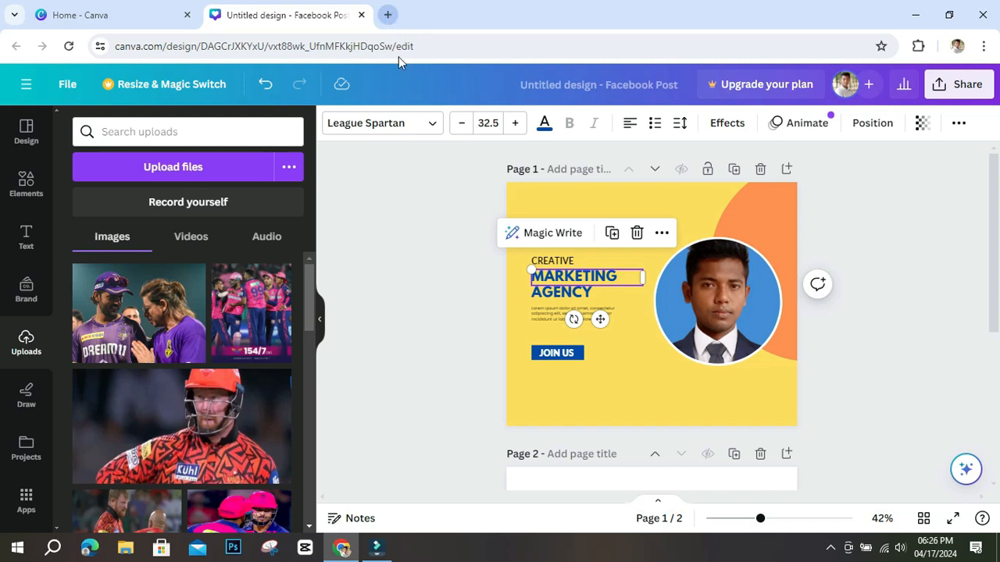
Open a new browser tab and check the bookmarks hidden in the overflow list.
key("ctrl+t")
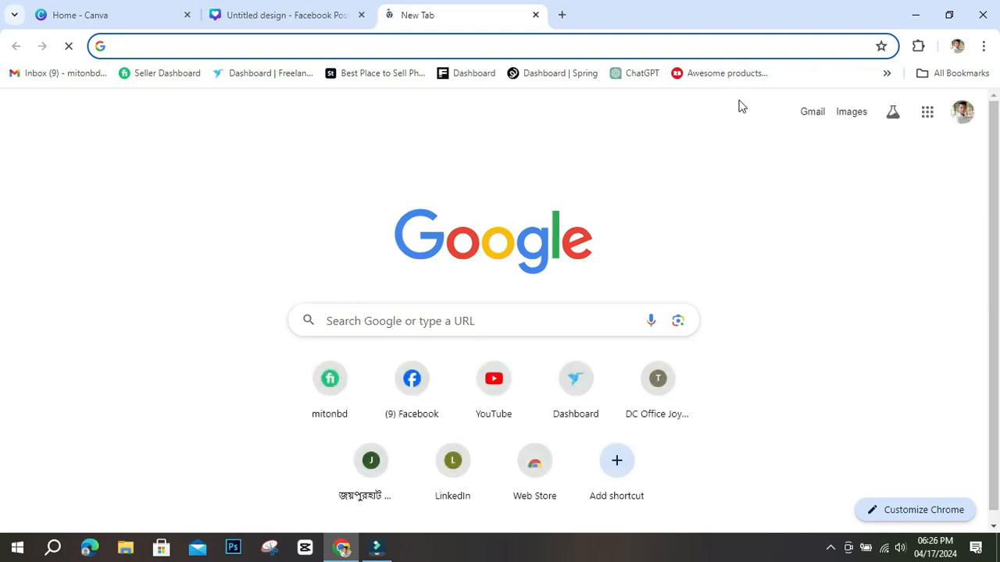
left_click(888, 75)
left_click(608, 128)
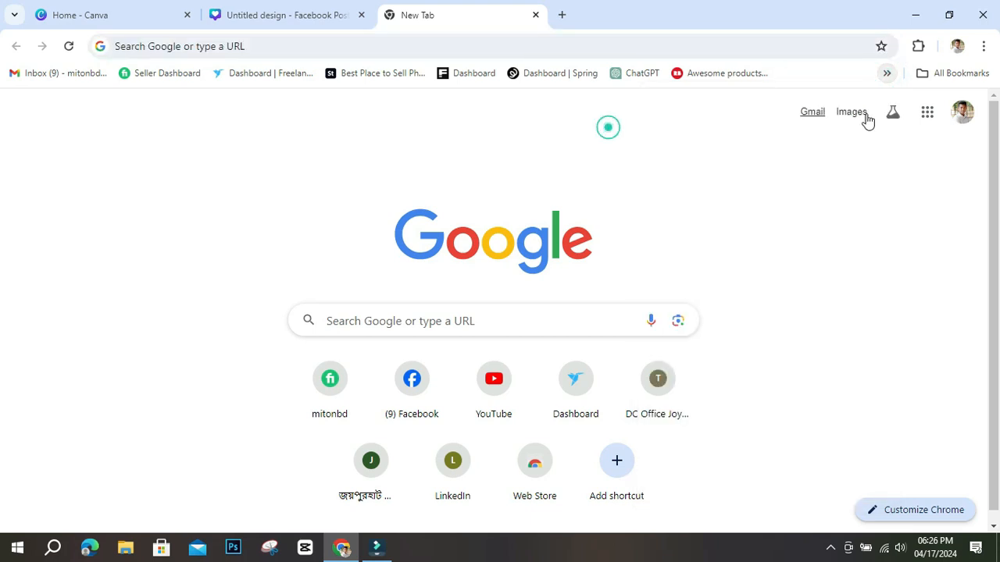
Open Google Translate and dictate the Bengali sentence কিংবা দিয়ে কিভাবে ফেসবুক পোস্ট ডিজাইন করতে হয় দেখুন for translation into English.
left_click(927, 118)
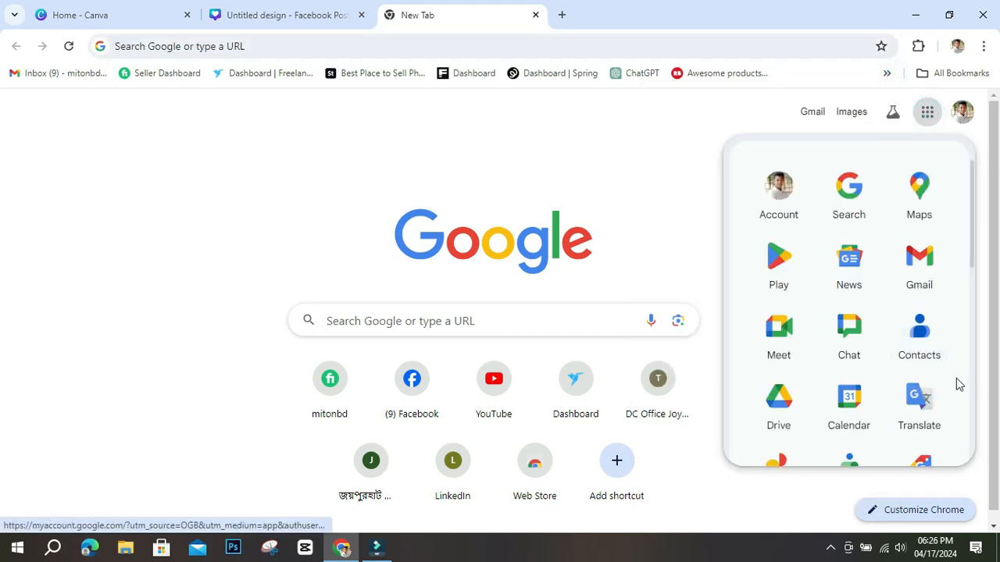
left_click(924, 400)
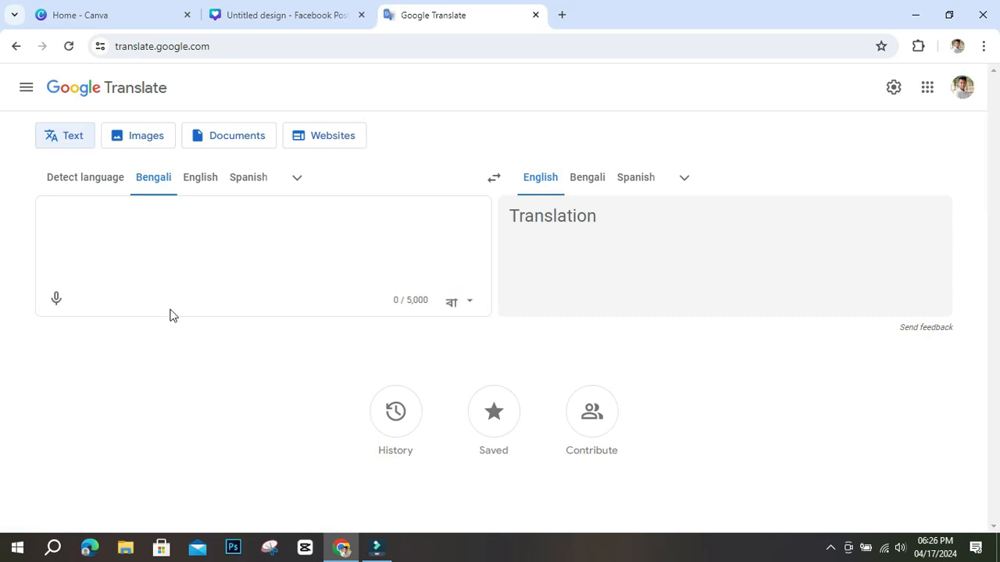
left_click(67, 309)
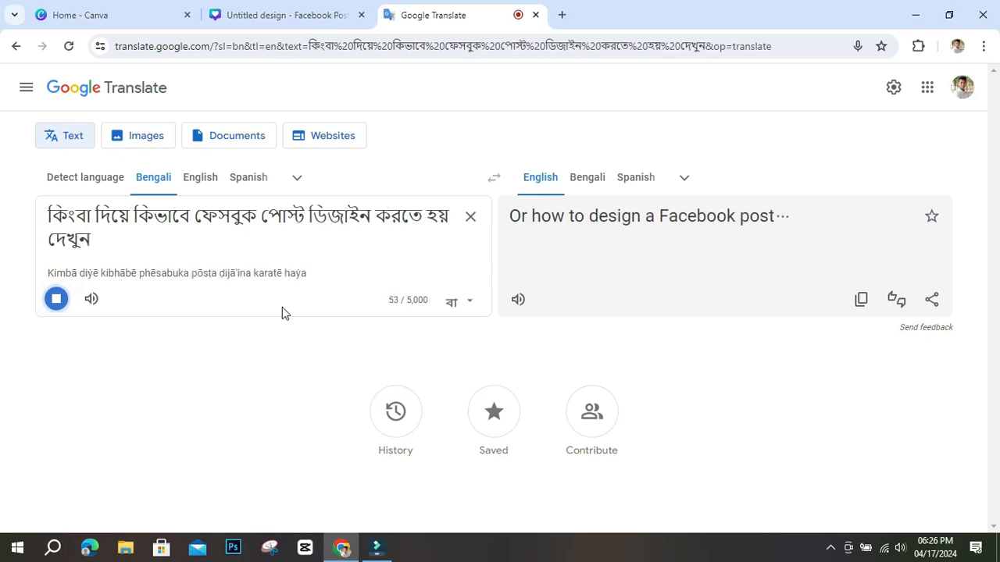
left_click(72, 301)
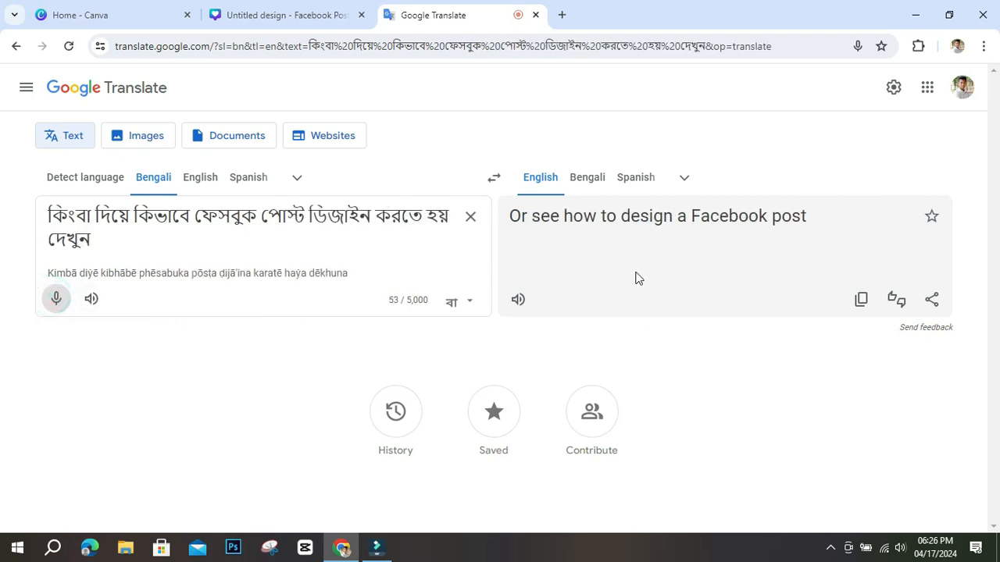
Listen briefly to the spoken English translation and clear the dictated sentence.
left_click(522, 307)
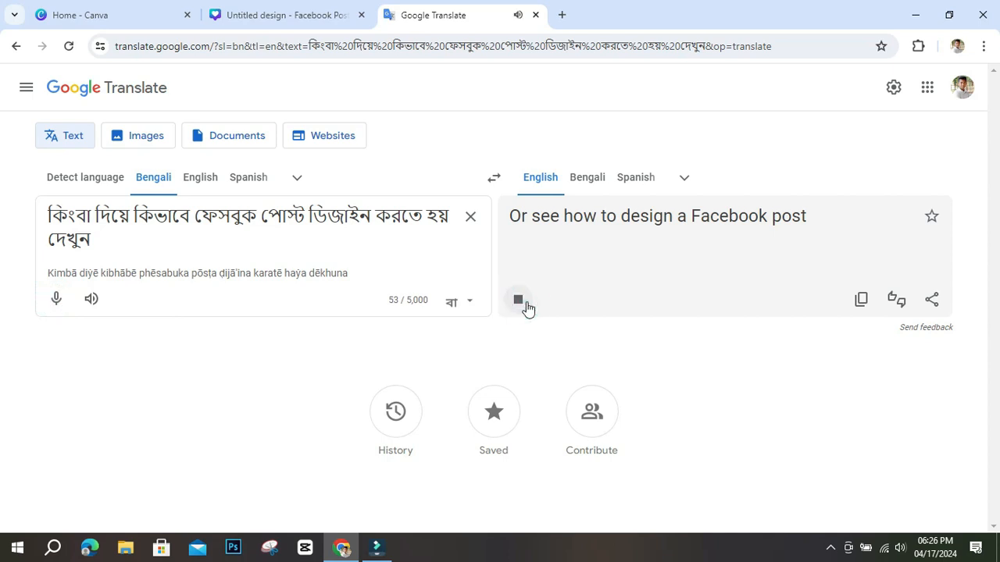
left_click(521, 306)
left_click(469, 218)
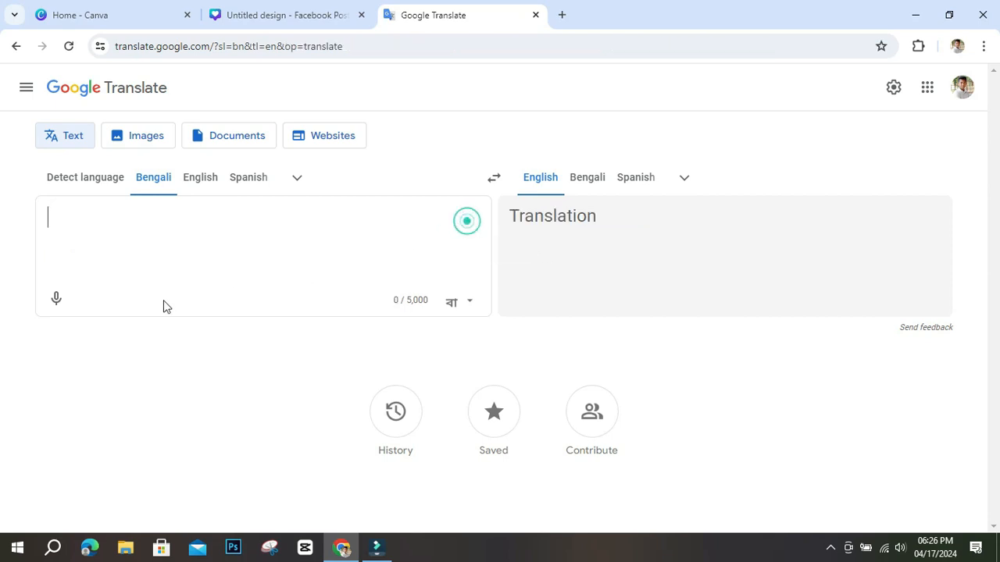
Dictate the Bengali phrase ক্যানভা দিয়ে ফেসবুক পোস্ট ডিজাইন for translation and copy the Bengali text.
left_click(58, 302)
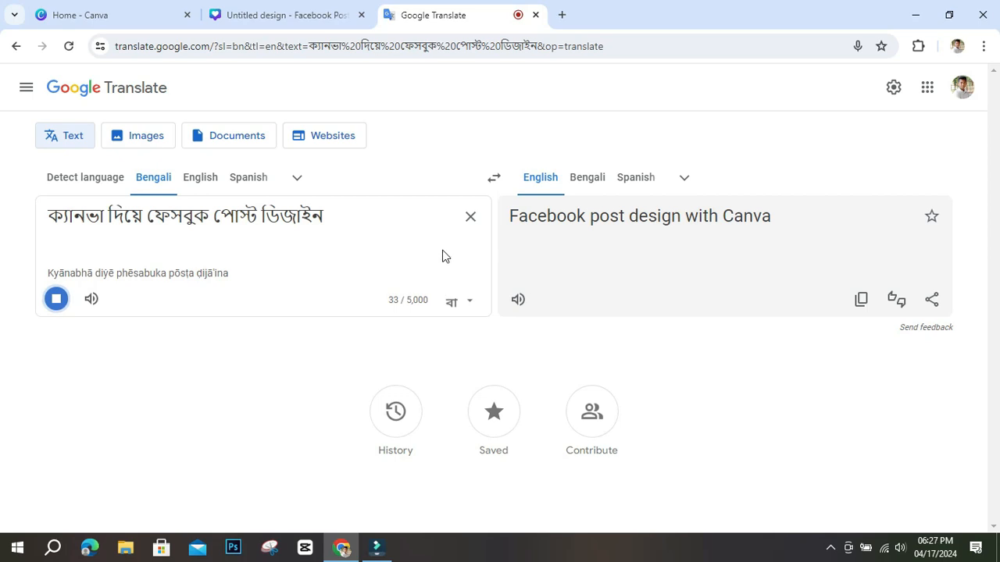
left_click(55, 299)
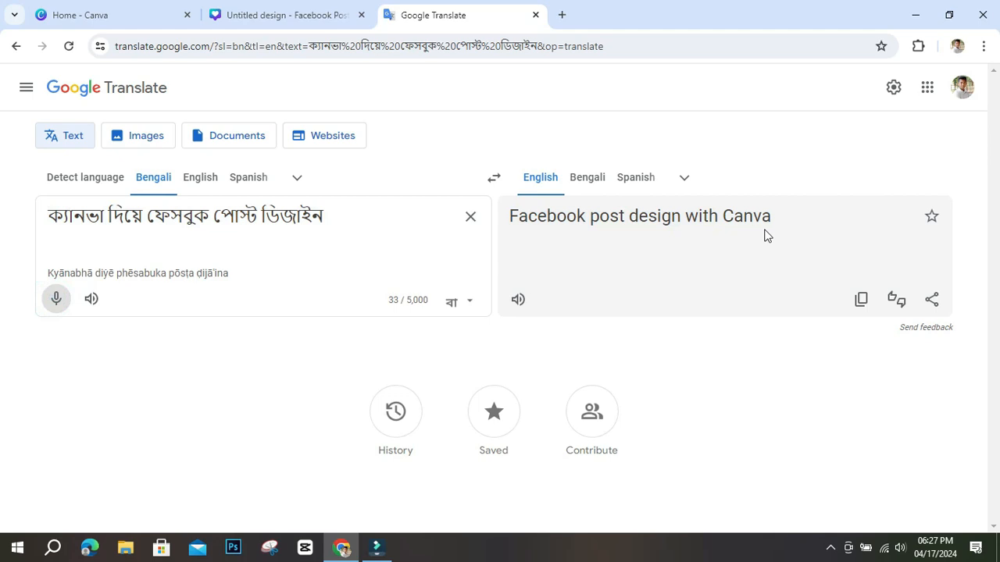
left_click_drag(775, 217, 507, 218)
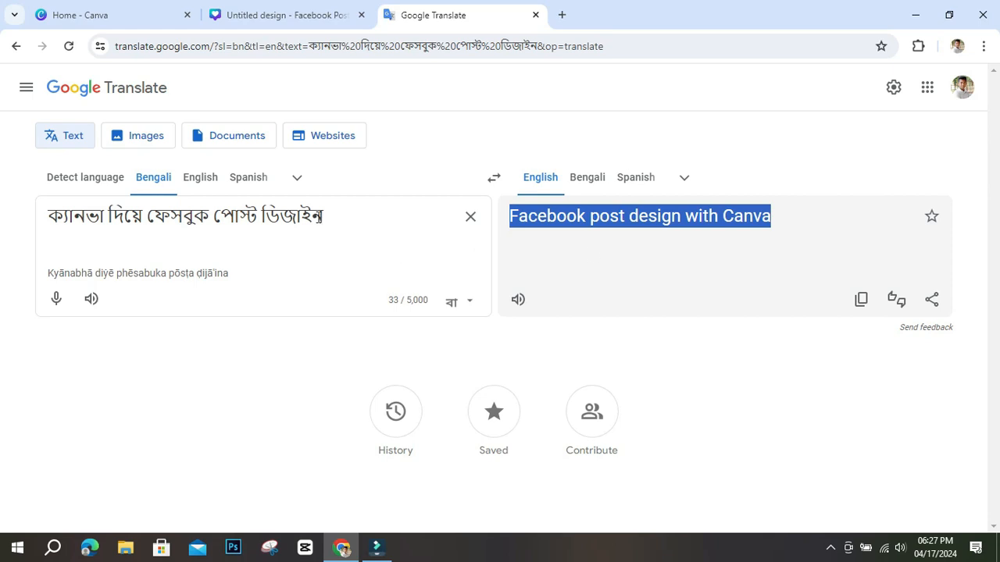
left_click(341, 218)
left_click(333, 215)
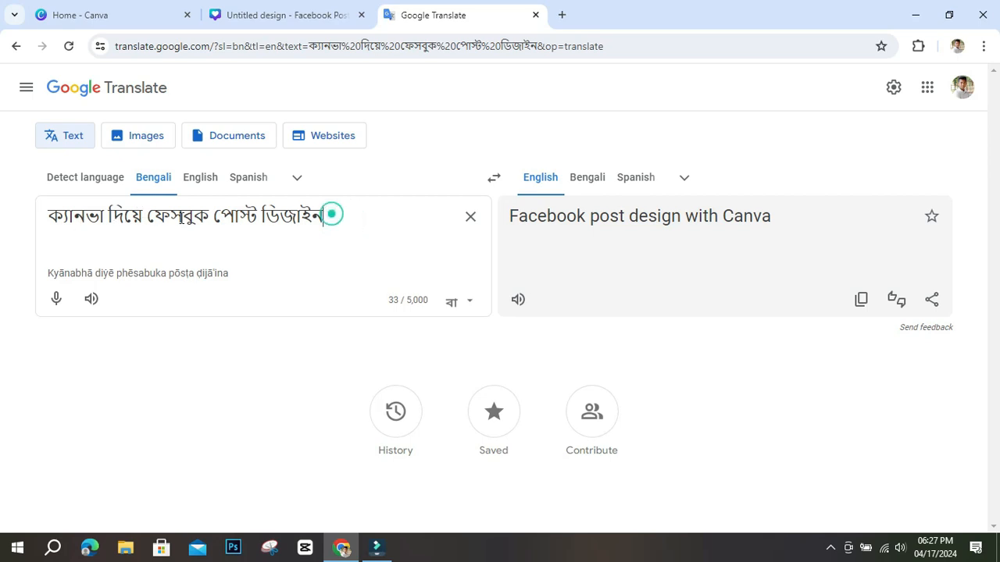
left_click(248, 218)
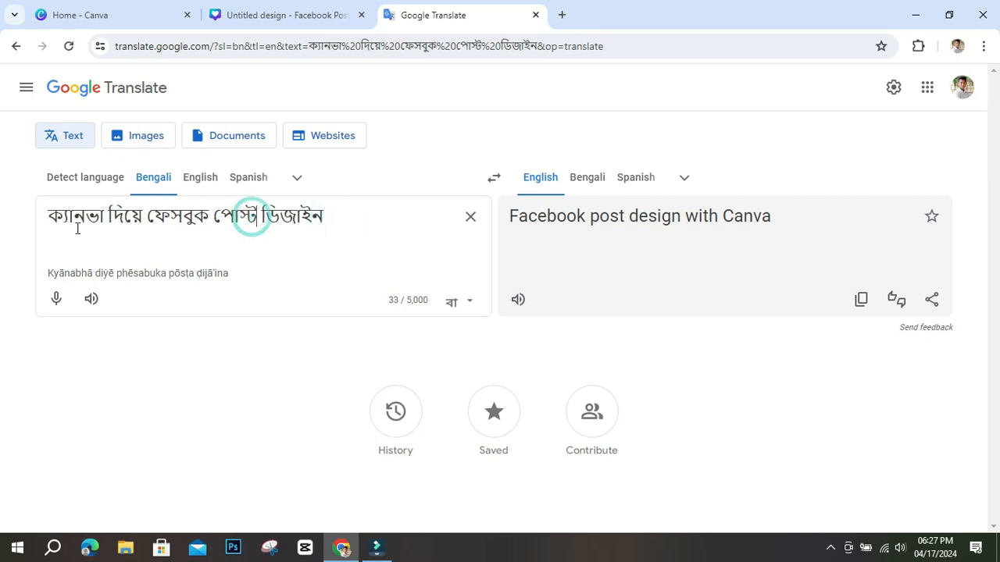
left_click_drag(328, 217, 59, 215)
key("ctrl+c")
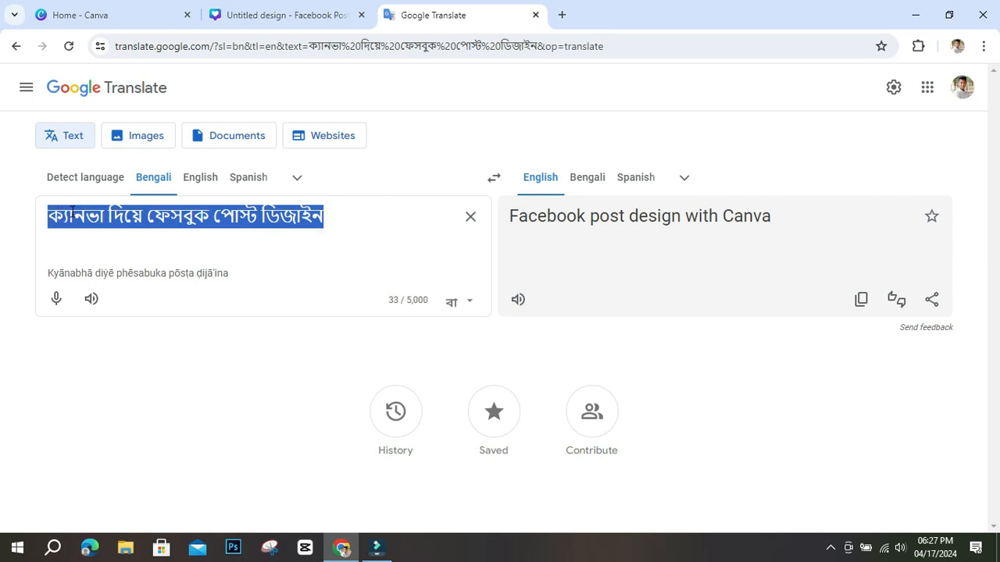
Switch back to the Canva design and replace the word MARKETING in the heading with the copied Bengali phrase.
left_click(283, 14)
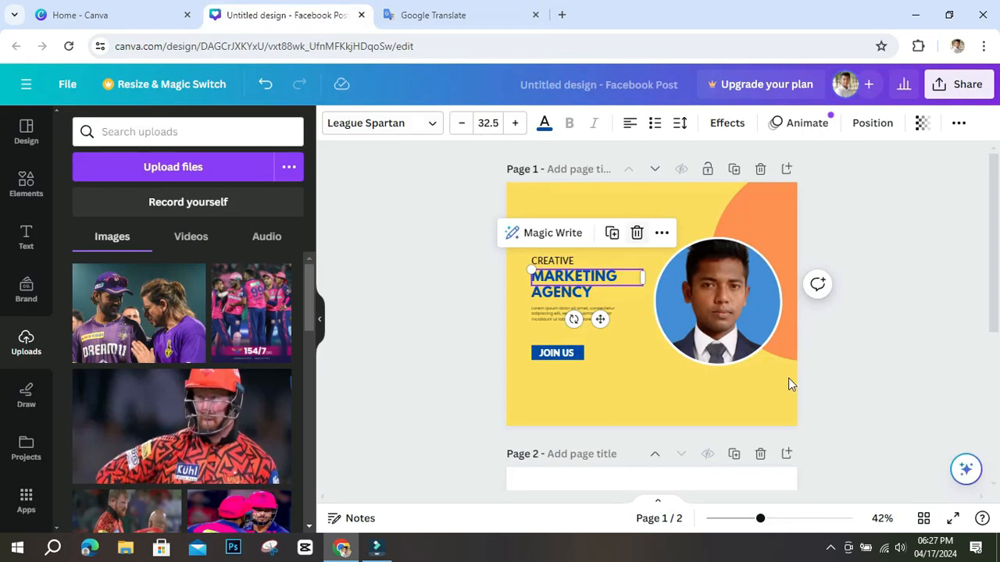
double_click(610, 278)
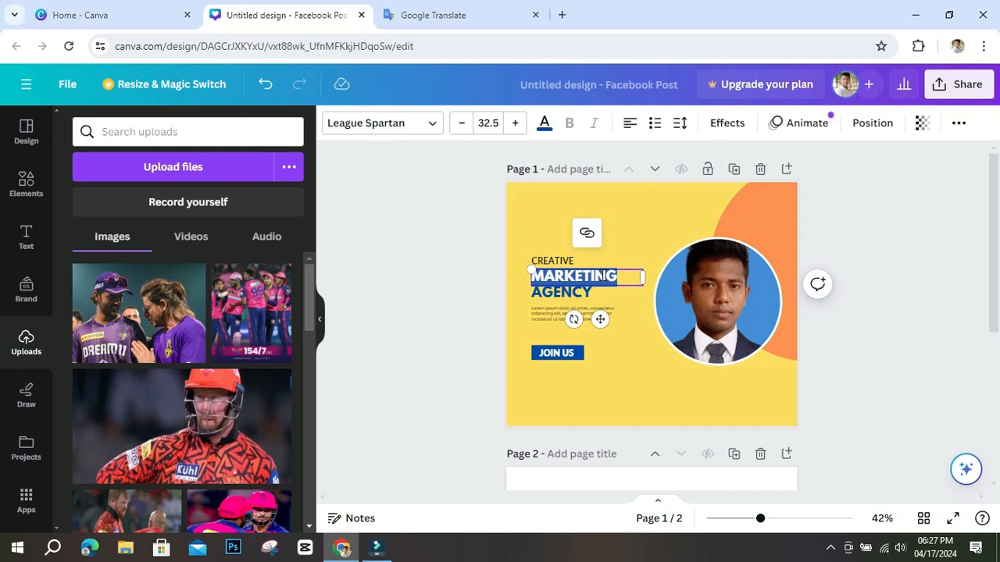
key("ctrl+v")
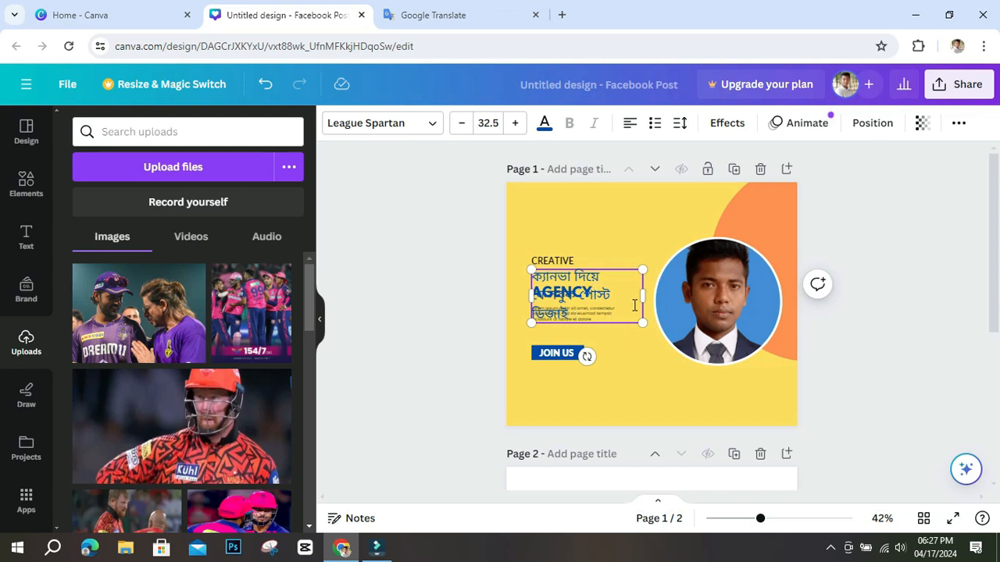
Try enlarging the pasted Bengali heading and narrowing its text box, and remove the heading from the page.
double_click(587, 274)
left_click_drag(532, 270, 337, 272)
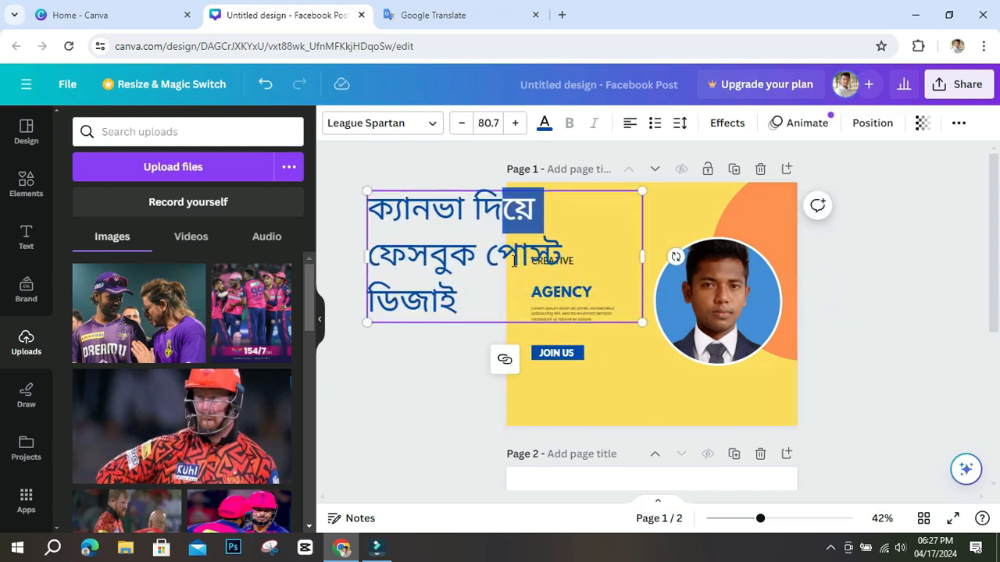
left_click_drag(642, 257, 361, 258)
left_click_drag(380, 156, 458, 293)
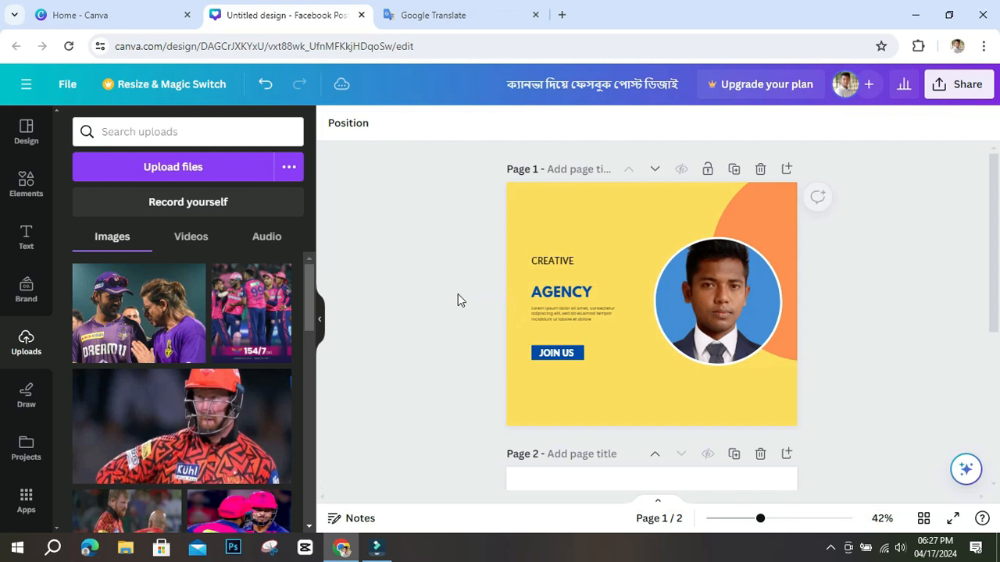
Delete the AGENCY heading, the lorem ipsum paragraph, the JOIN US button with its label, and the CREATIVE line.
left_click(589, 295)
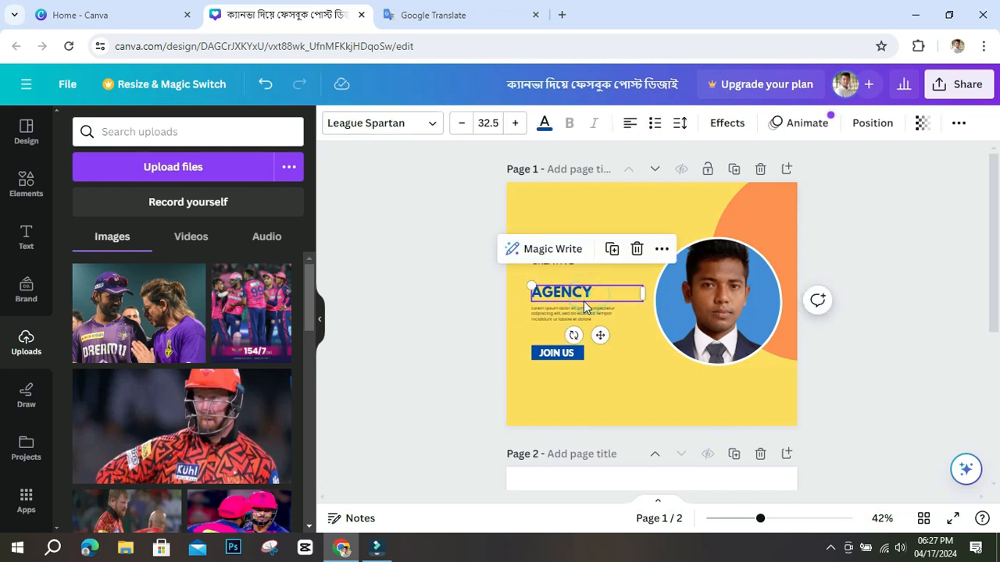
key("Delete")
left_click(578, 313)
key("Delete")
left_click(569, 352)
key("Delete")
left_click(578, 353)
key("Delete")
left_click(569, 260)
key("Delete")
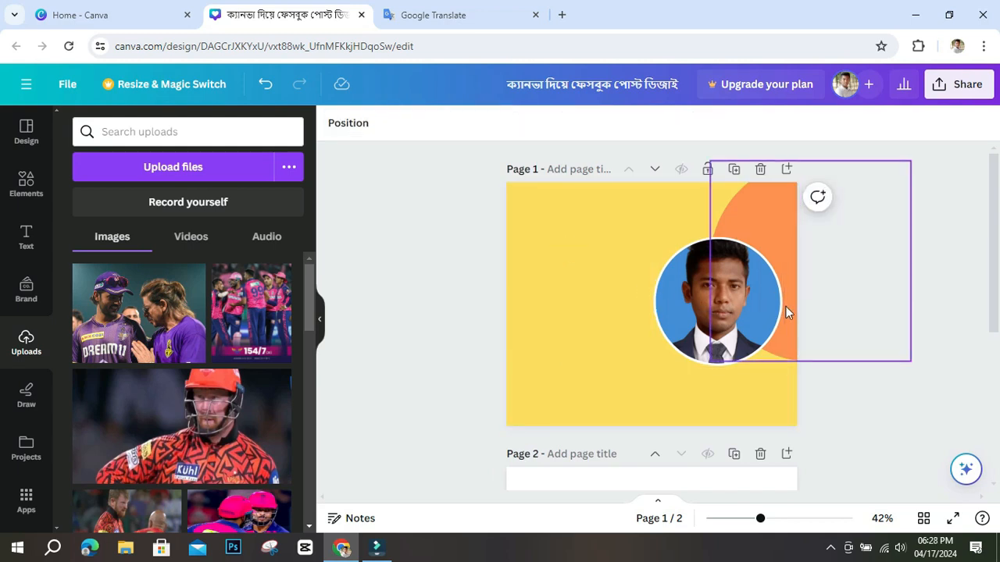
scroll(766, 367, "down", 4)
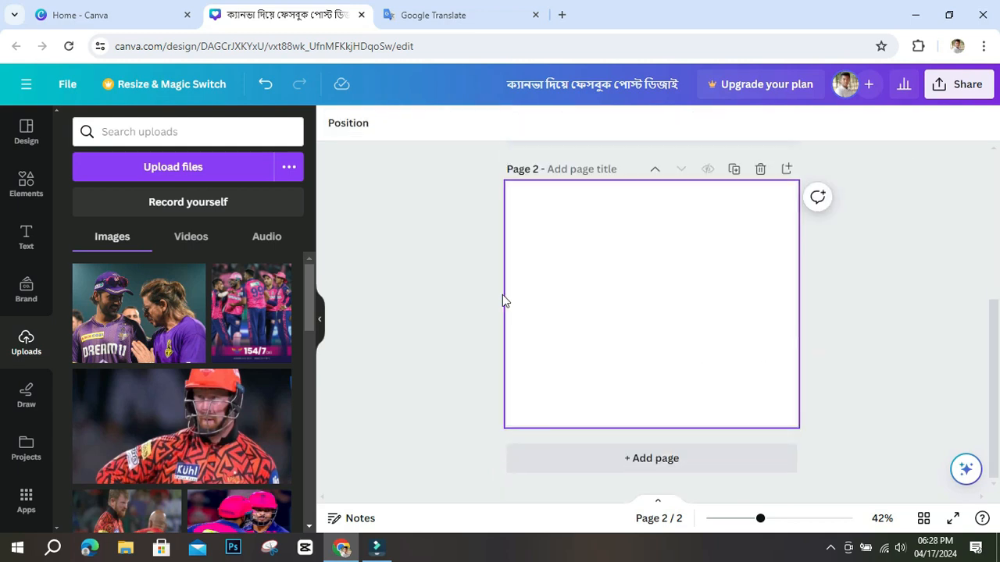
scroll(790, 295, "up", 4)
left_click(26, 133)
scroll(214, 412, "down", 5)
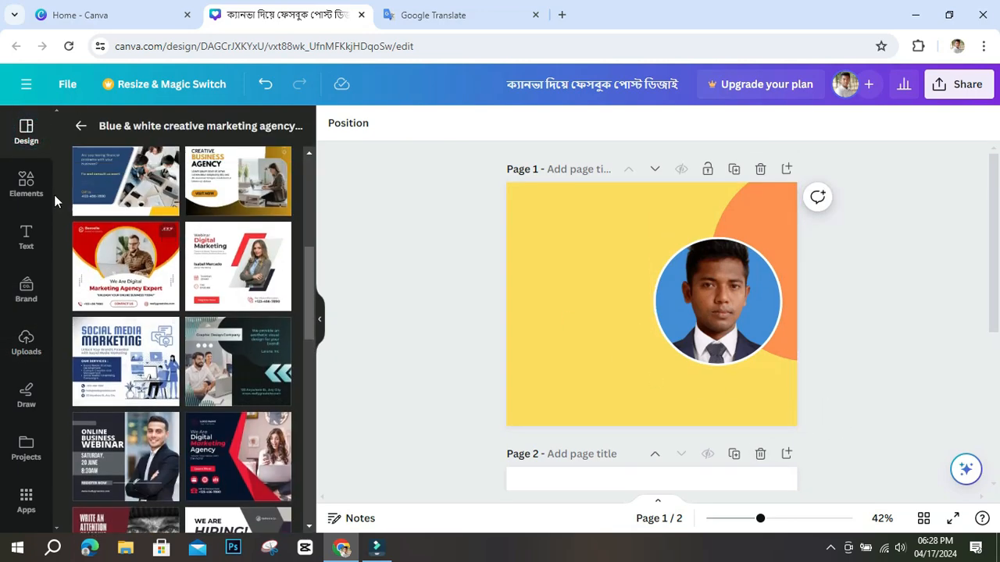
Add a text box in the empty area beside the circular photo and fill it with ক্যানভা দিয়ে ফেসবুক পোস্ট ডিজাইন.
left_click(26, 233)
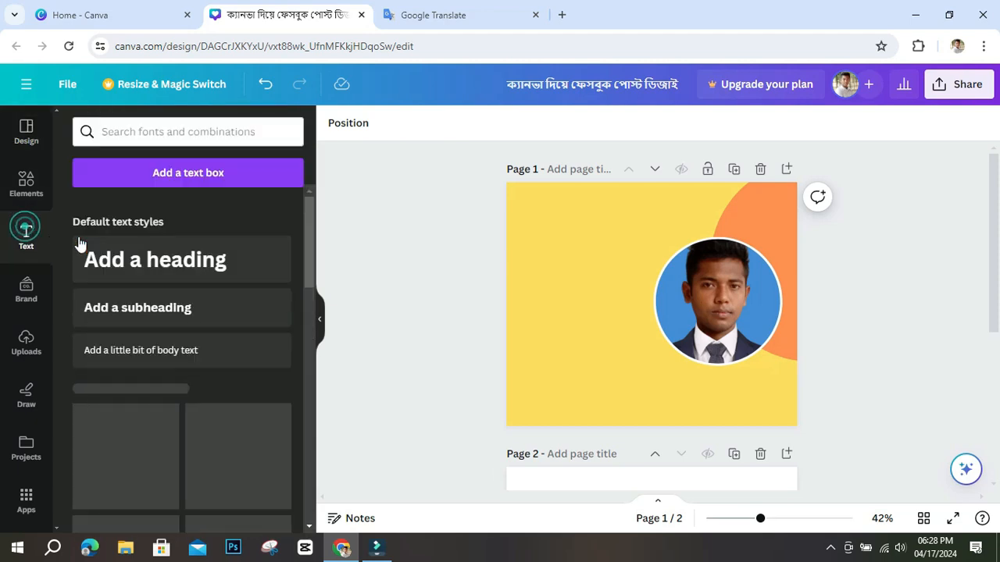
left_click(162, 174)
scroll(156, 386, "down", 5)
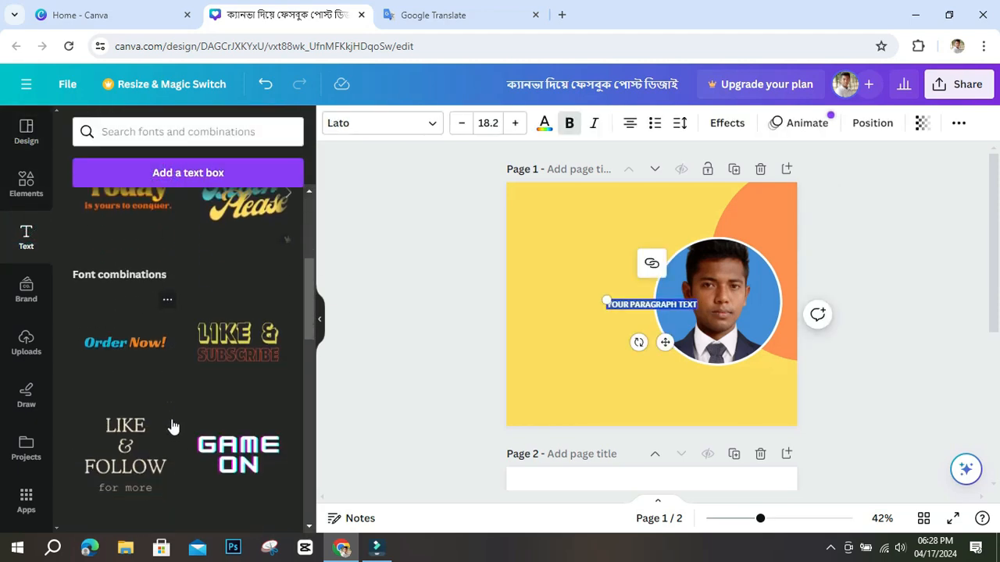
scroll(284, 379, "up", 5)
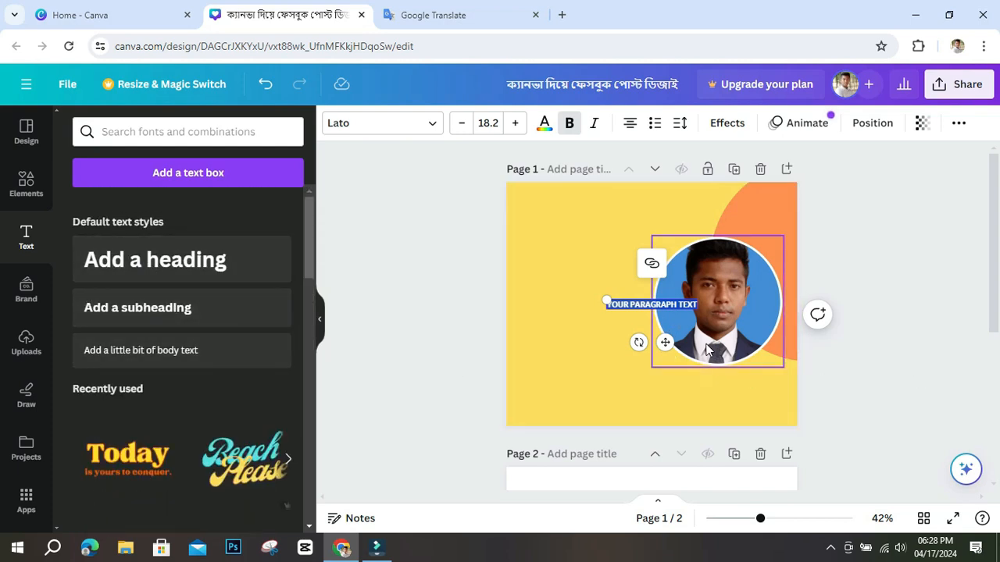
left_click_drag(668, 337, 608, 314)
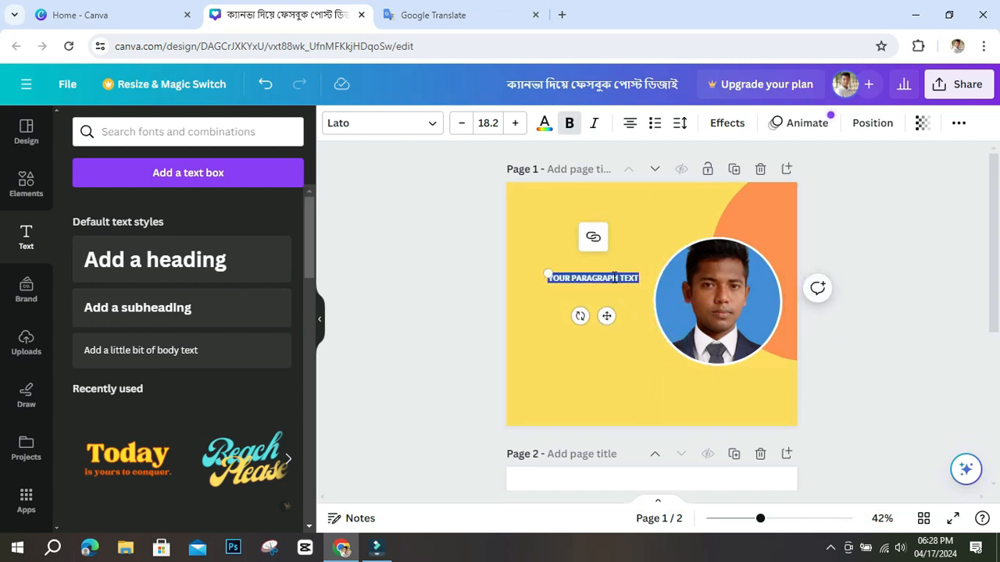
type("ক্যানভা দিয়ে ফেসবুক পোস্ট ডিজাইন")
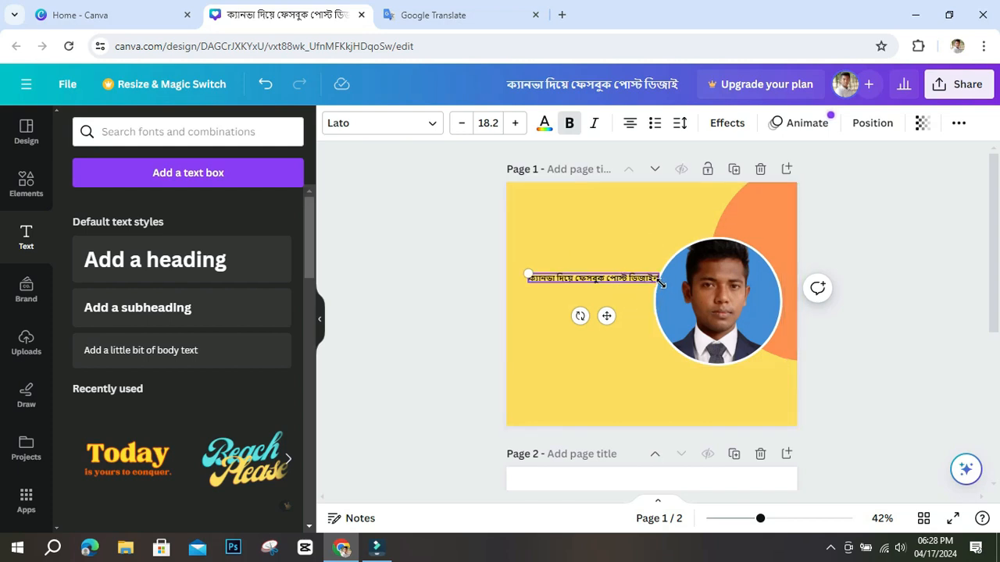
Shift the Bengali text slightly down beside the photo and enlarge it to font size 28.9.
left_click_drag(660, 282, 637, 314)
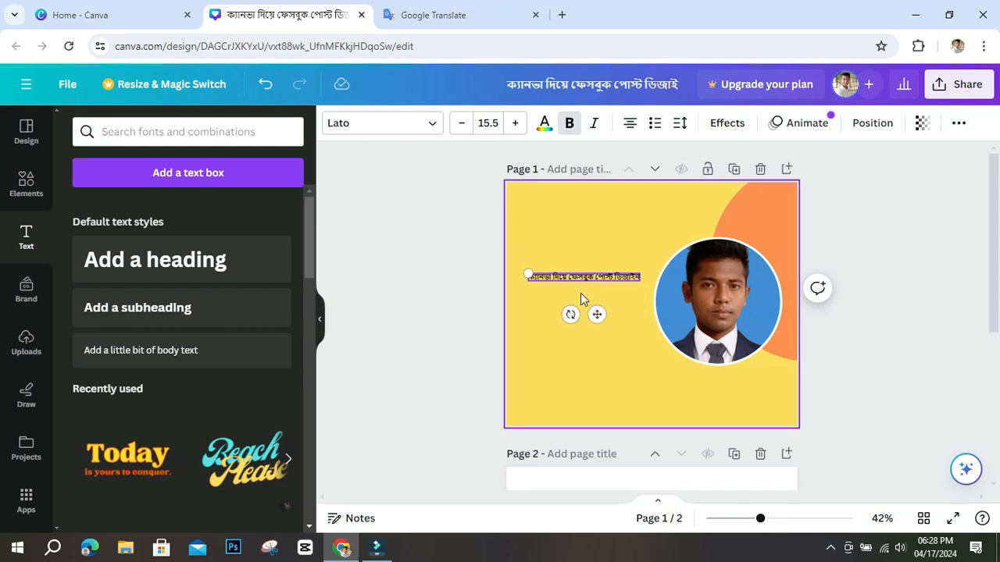
left_click_drag(597, 314, 600, 324)
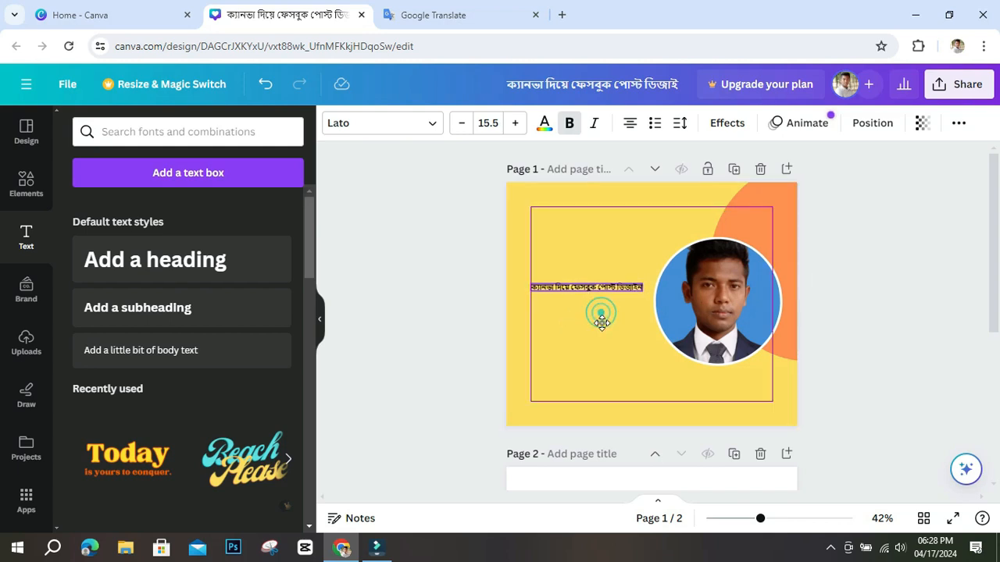
left_click_drag(642, 288, 690, 346)
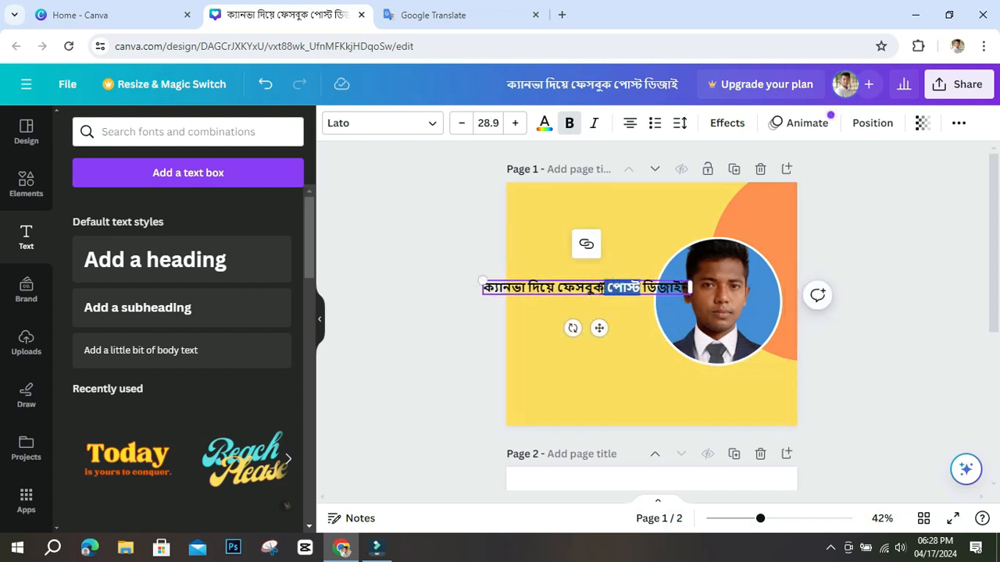
Shorten the Bengali text to ক্যানভা দিয়ে by removing the words ফেসবুক পোস্ট ডিজাইন.
left_click(599, 284)
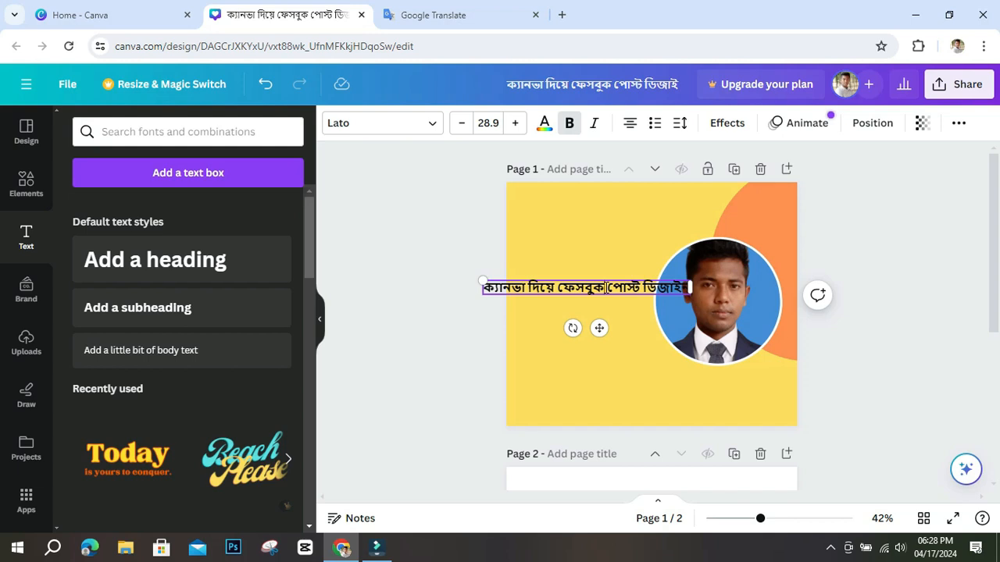
left_click_drag(559, 285, 687, 287)
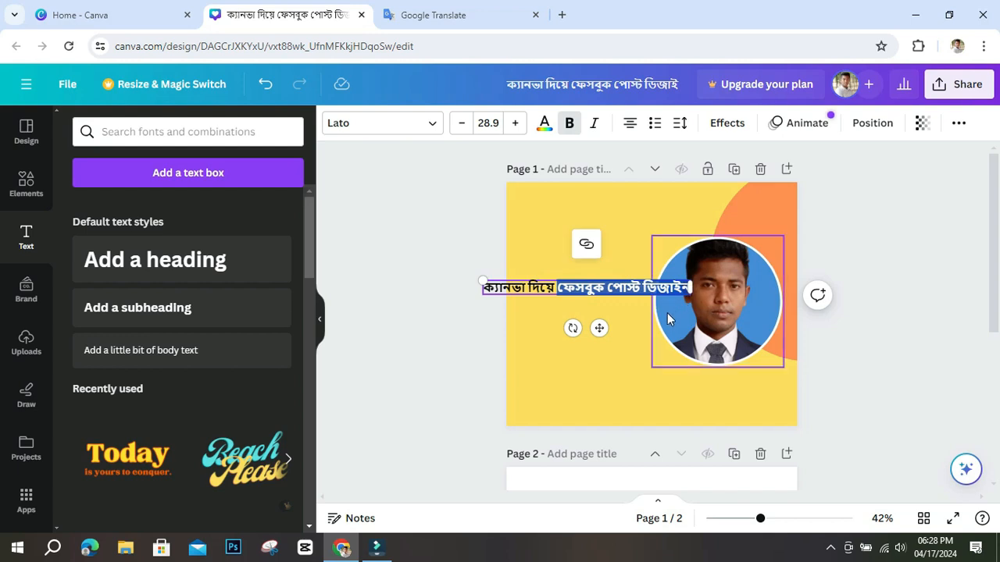
key("BackSpace")
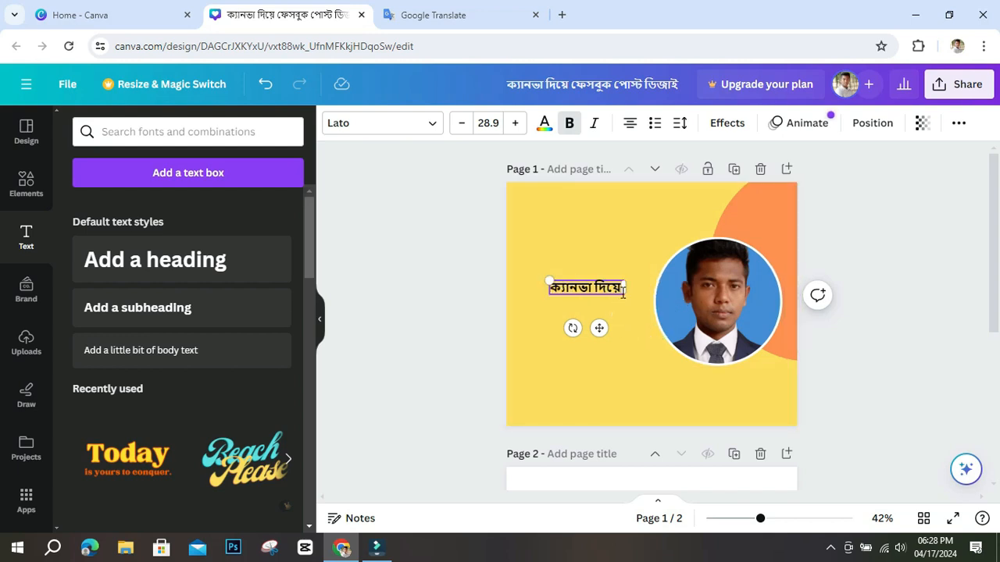
Widen the ক্যানভা দিয়ে text box, nudge it up and to the left, and enlarge its text to font size 35.9.
left_click_drag(624, 291, 637, 291)
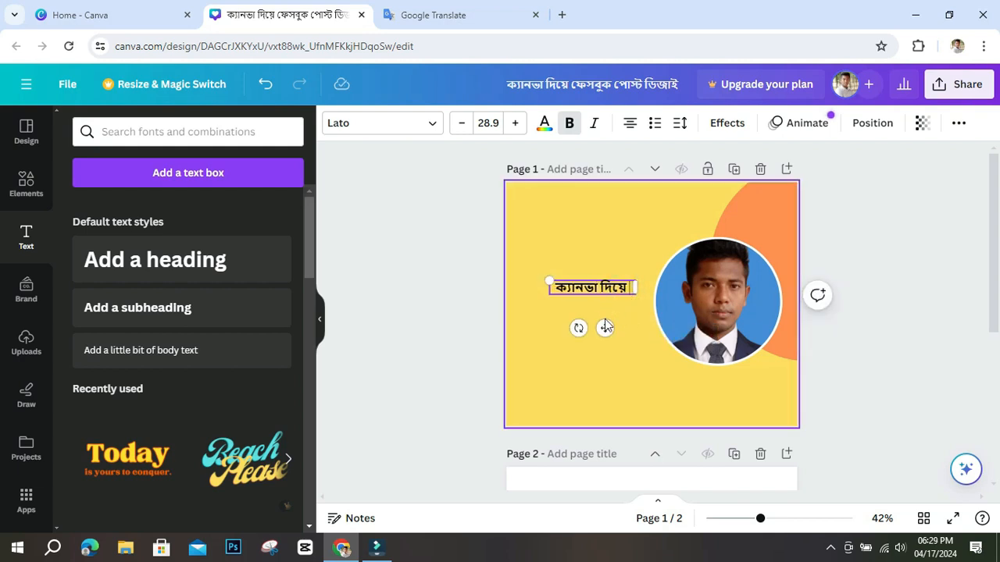
mouse_move(606, 328)
left_mouse_down()
mouse_move(594, 312)
mouse_move(593, 323)
left_mouse_up()
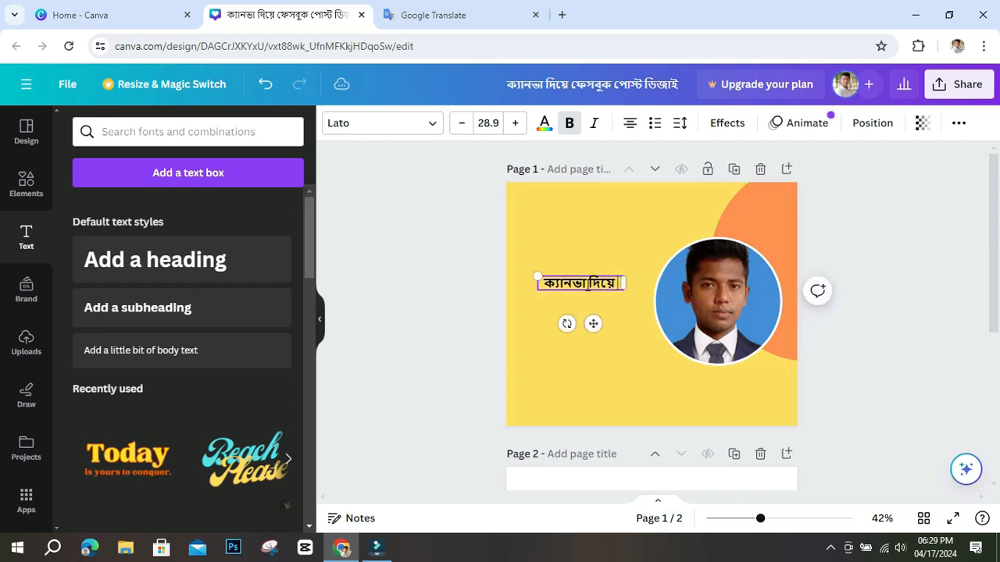
left_click_drag(571, 283, 623, 283)
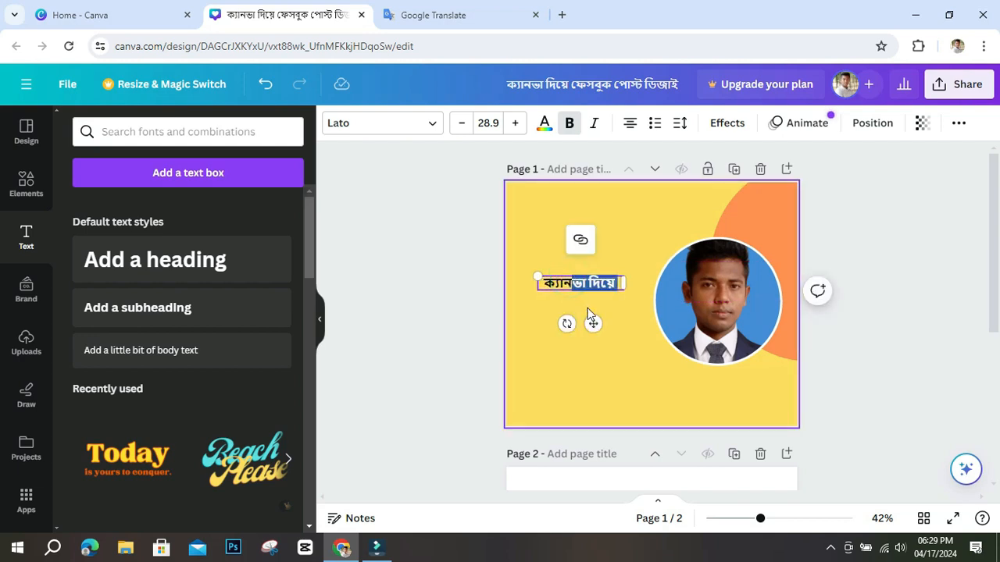
double_click(572, 283)
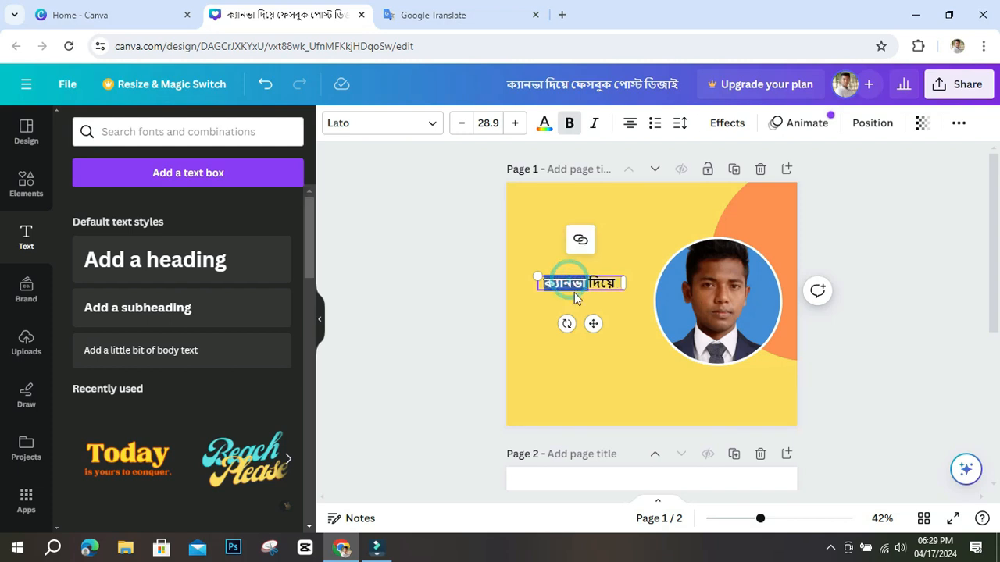
left_click(515, 122)
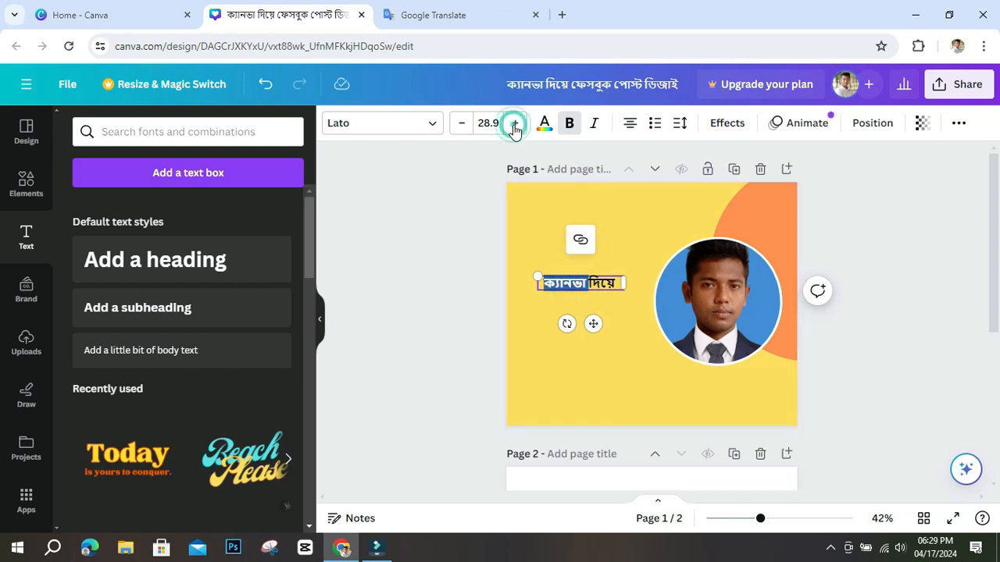
left_click(514, 123)
left_click(599, 286)
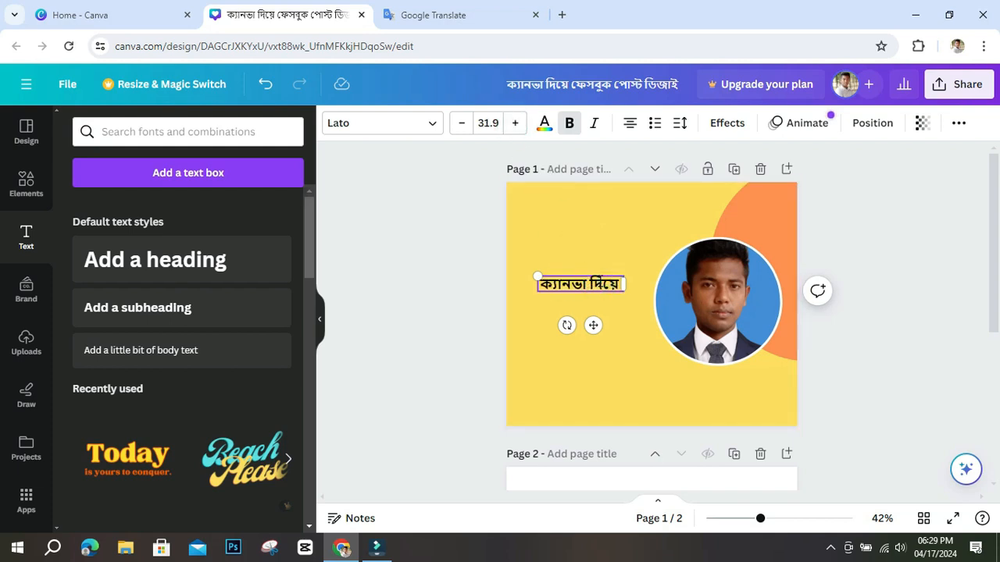
triple_click(600, 284)
left_click(515, 124)
left_click(516, 124)
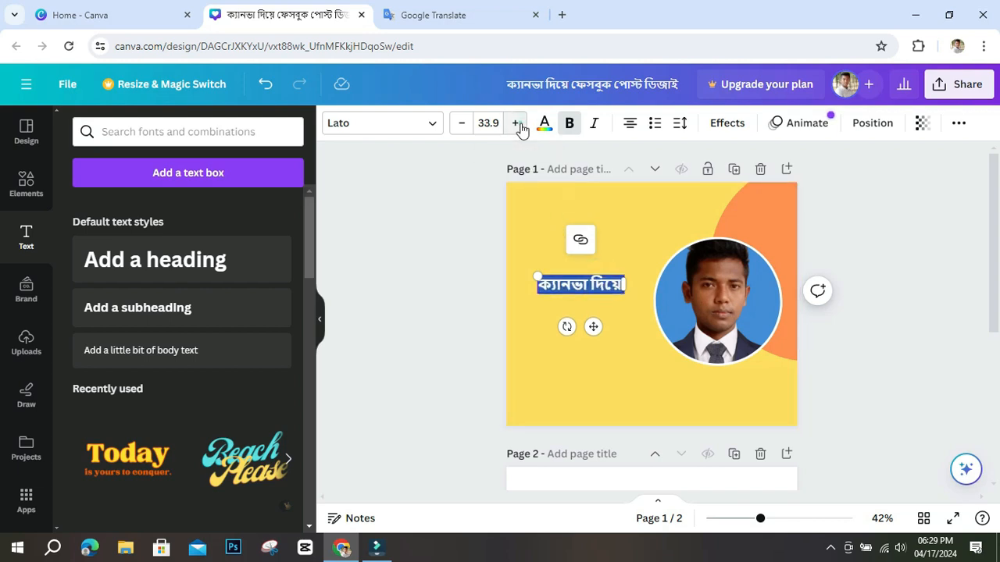
left_click(516, 123)
left_click(516, 124)
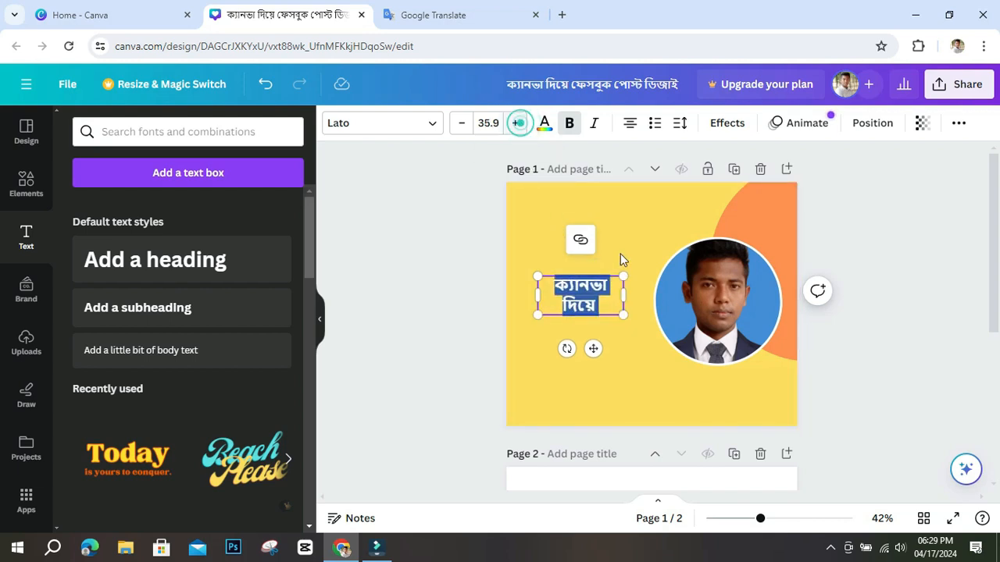
Enlarge ক্যানভা দিয়ে to font size 38.9 in a wider one-line box and move it up, level with the top of the photo.
left_click_drag(631, 298, 641, 297)
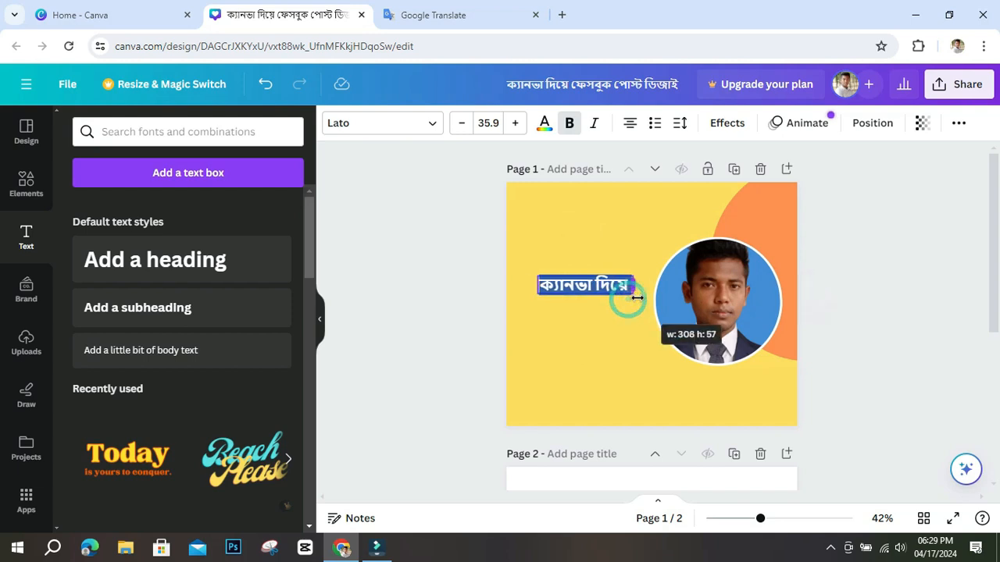
left_click(515, 125)
left_click(515, 125)
left_click(515, 125)
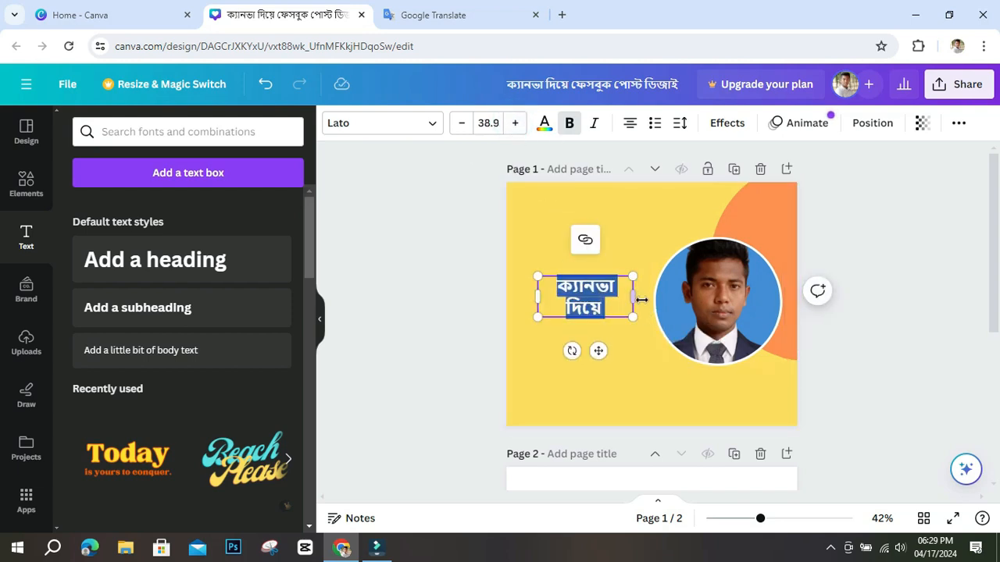
left_click_drag(633, 297, 641, 296)
left_click_drag(601, 328, 594, 290)
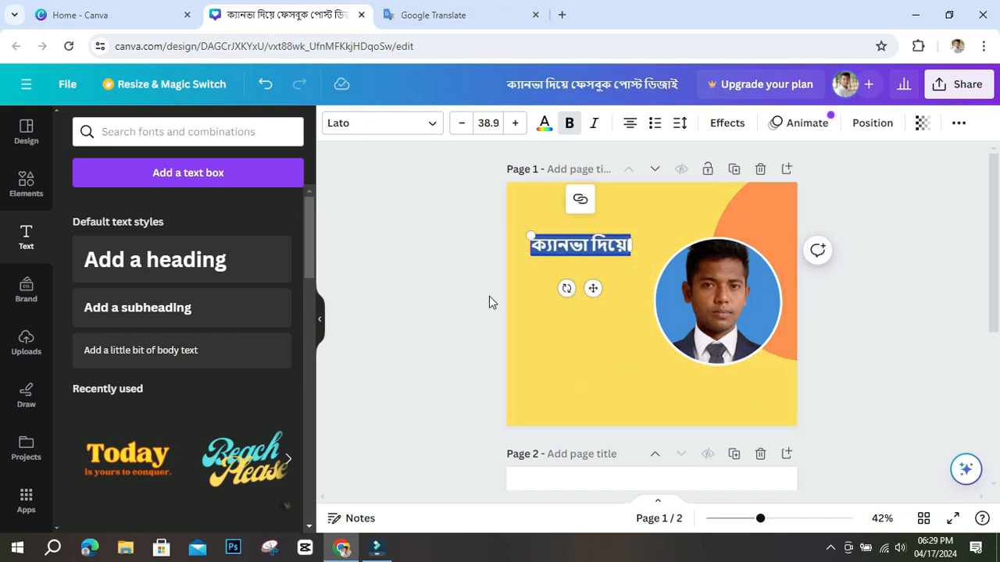
Add a heading reading ক্যানভা দিয়ে ফেসবুক পোস্ট ডিজাইন below the first line and widen its box almost to the photo.
left_click(176, 269)
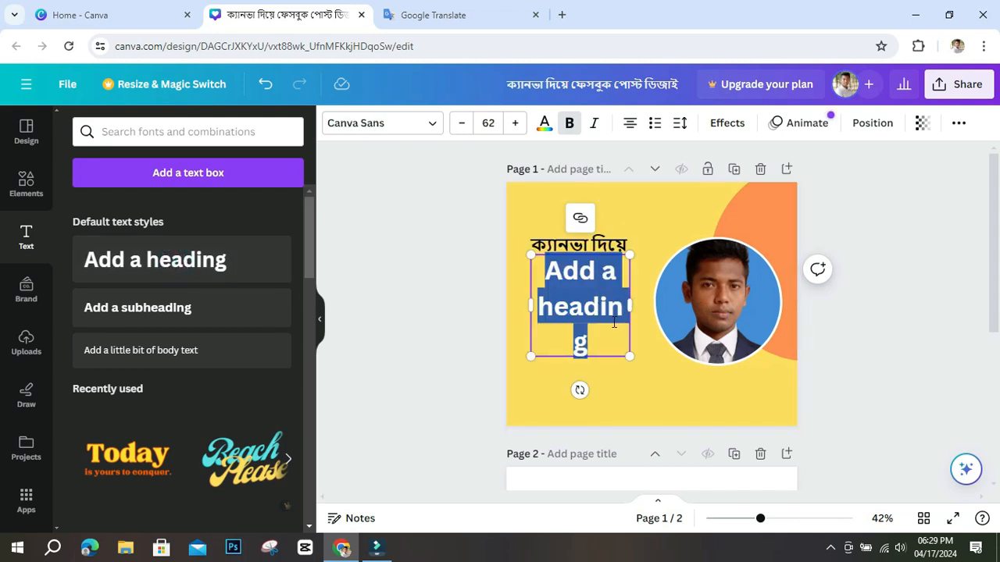
type("ক্যানভা দিয়ে ফেসবুক পোস্ট ডিজাইন")
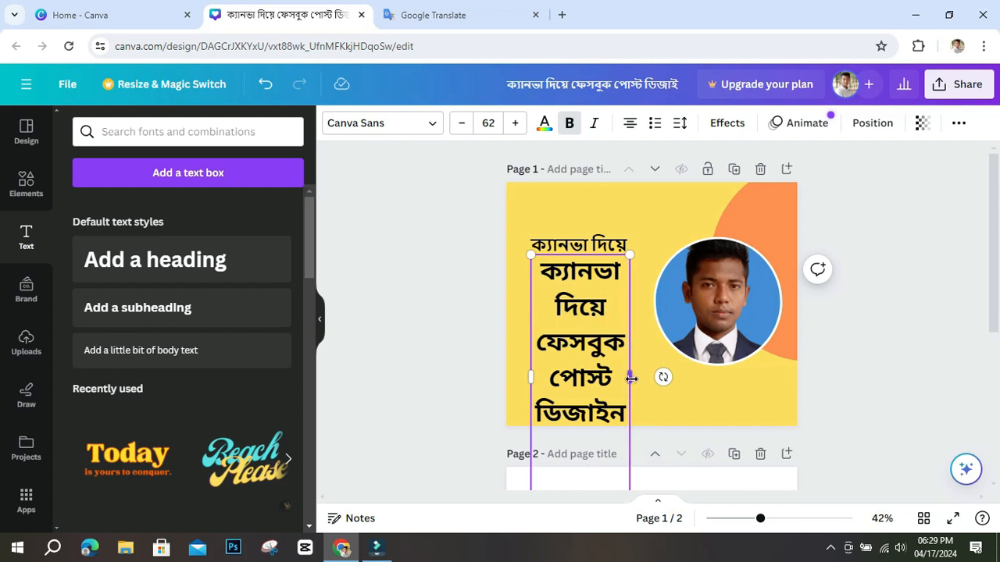
left_click_drag(633, 377, 646, 376)
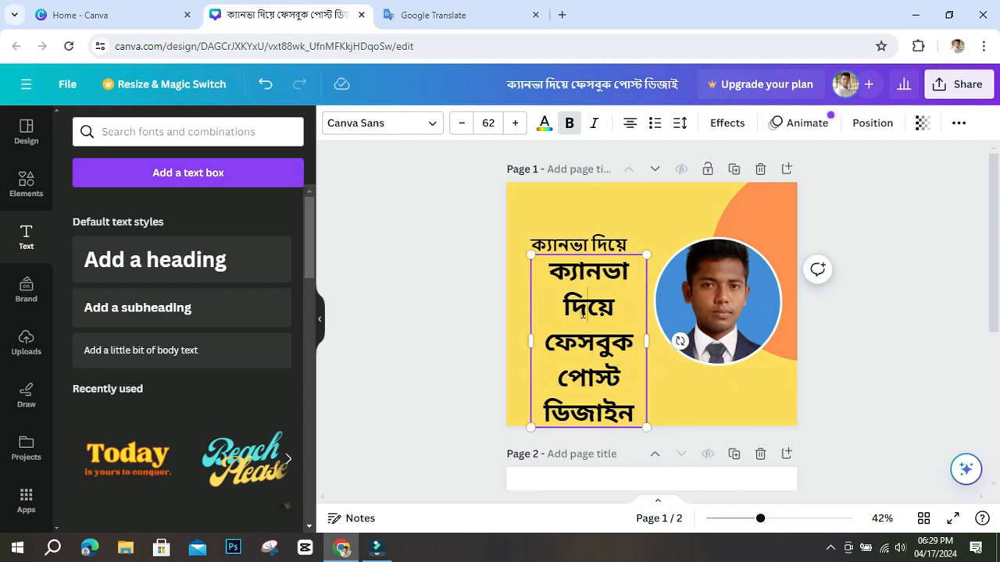
Reduce the new heading's font size to 49.
triple_click(583, 312)
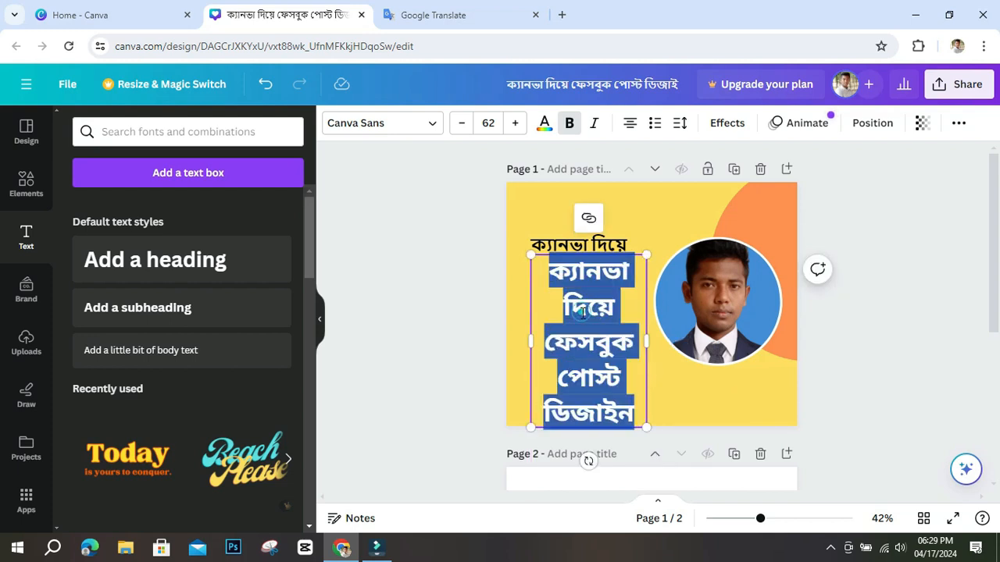
left_click(466, 125)
left_click(467, 125)
left_click(466, 125)
left_click(466, 125)
left_click(466, 125)
left_click(467, 125)
left_click(468, 125)
left_click(469, 125)
left_click(469, 125)
left_click(469, 125)
left_click(470, 125)
left_click(471, 127)
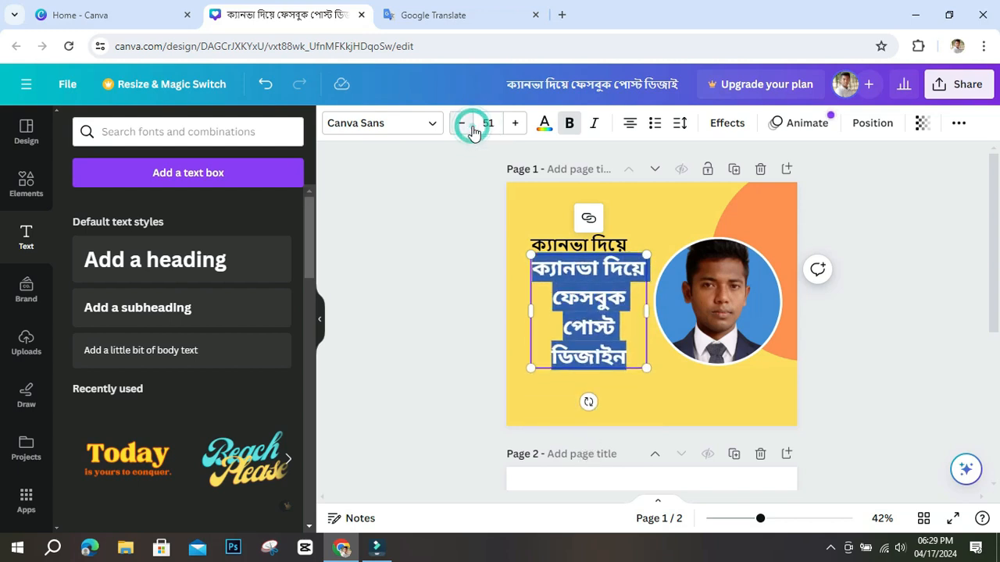
left_click(472, 127)
left_click(471, 126)
left_click(474, 127)
left_click(473, 126)
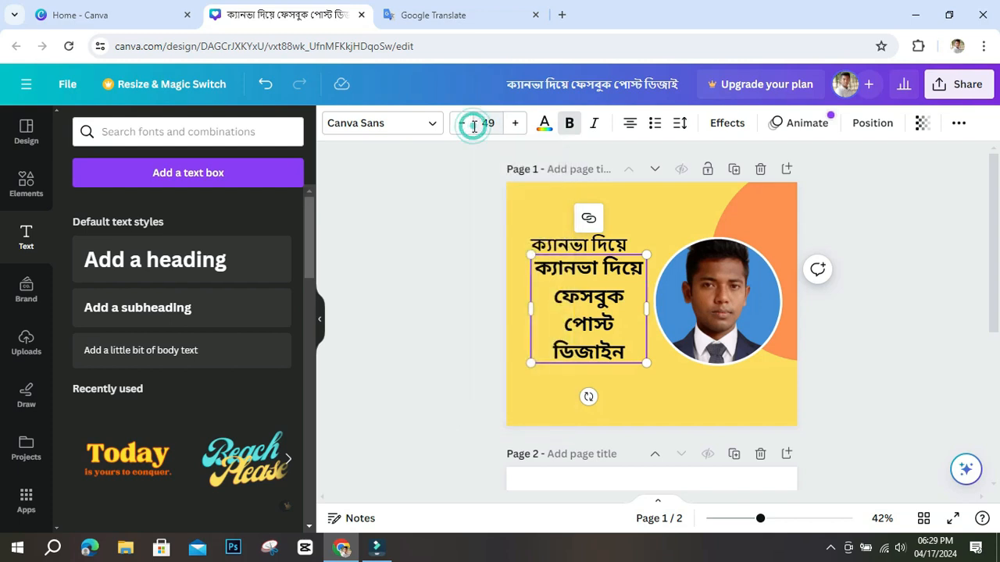
left_click(668, 380)
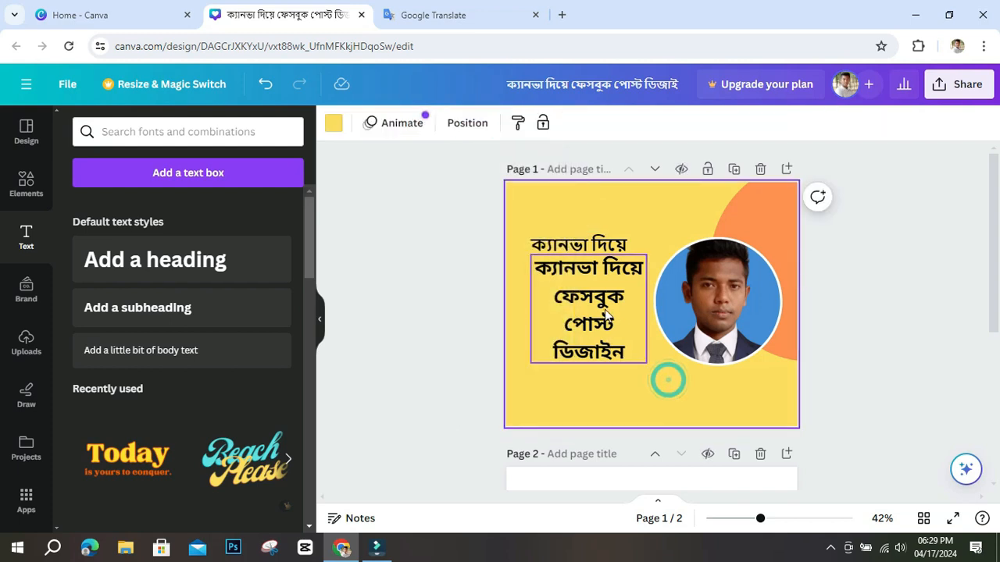
Move the ক্যানভা দিয়ে ফেসবুক পোস্ট ডিজাইন heading slightly down and reduce its font size to 40.
left_click(585, 270)
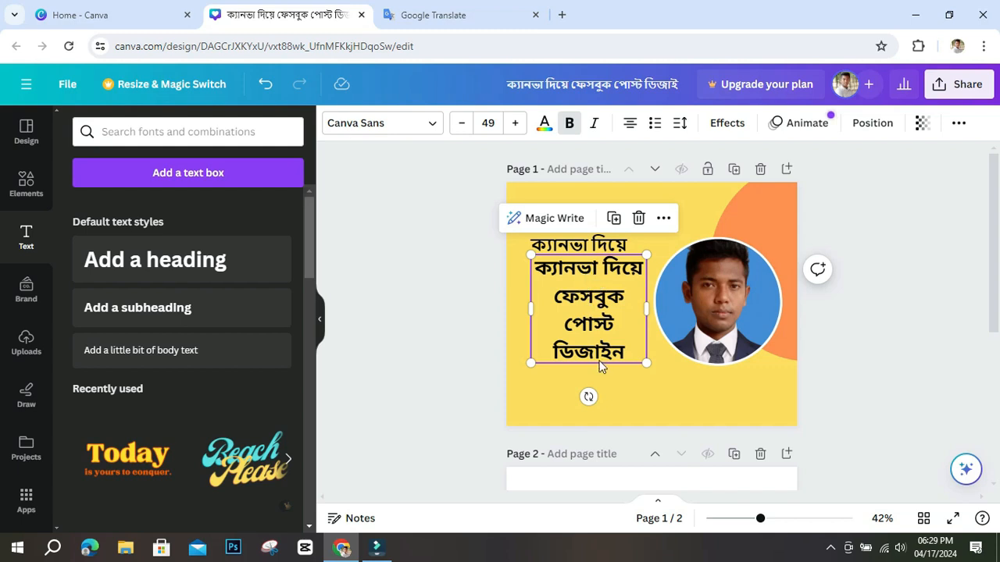
left_click_drag(592, 275, 586, 274)
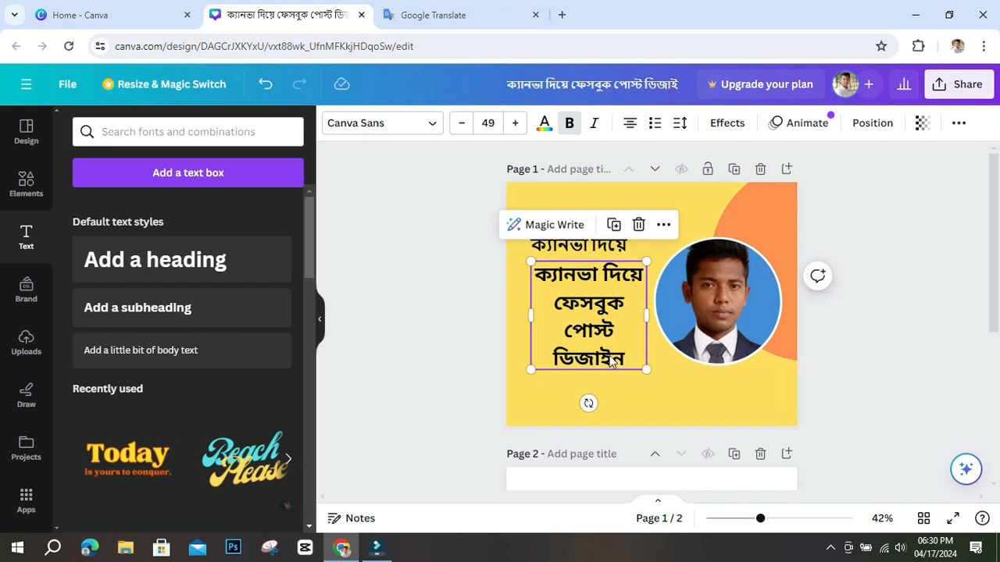
triple_click(596, 307)
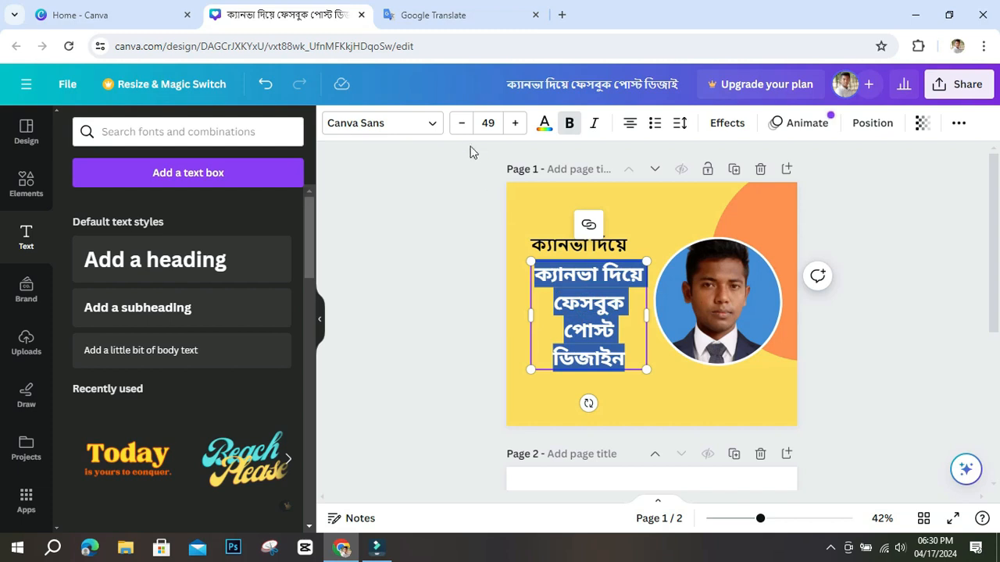
left_click(461, 126)
left_click(462, 126)
left_click(462, 127)
left_click(462, 126)
left_click(462, 127)
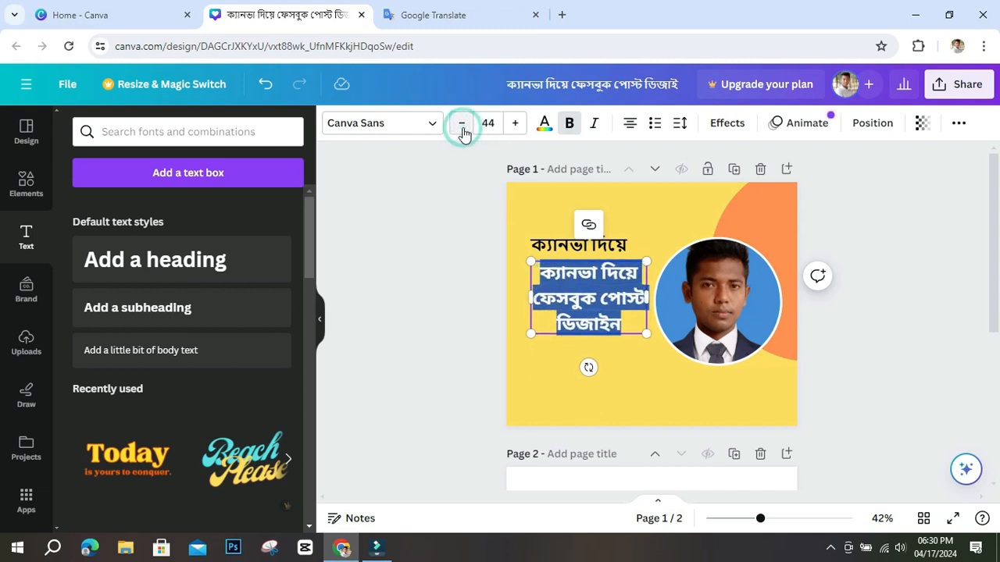
left_click(462, 126)
left_click(461, 126)
left_click(462, 126)
left_click(461, 127)
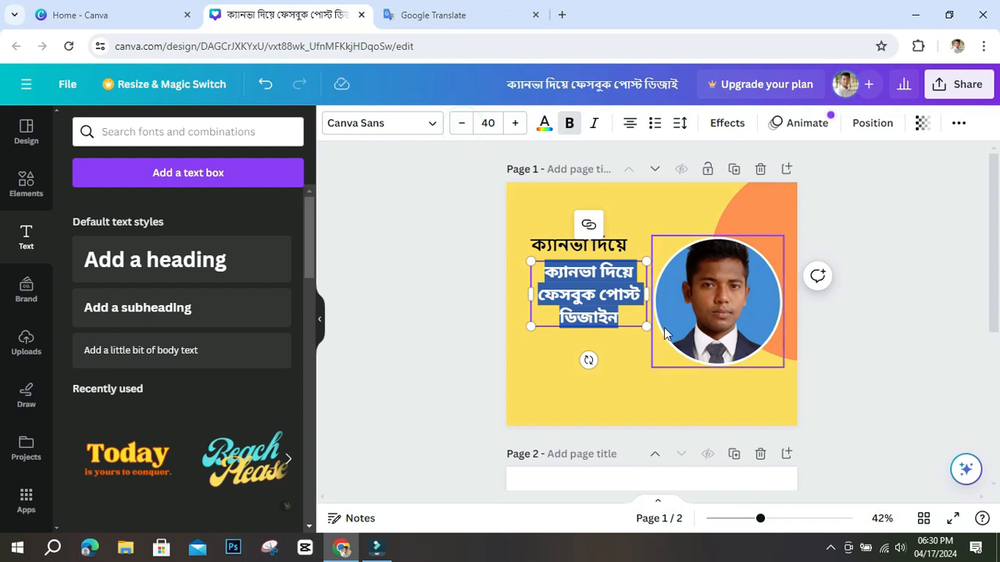
left_click(617, 357)
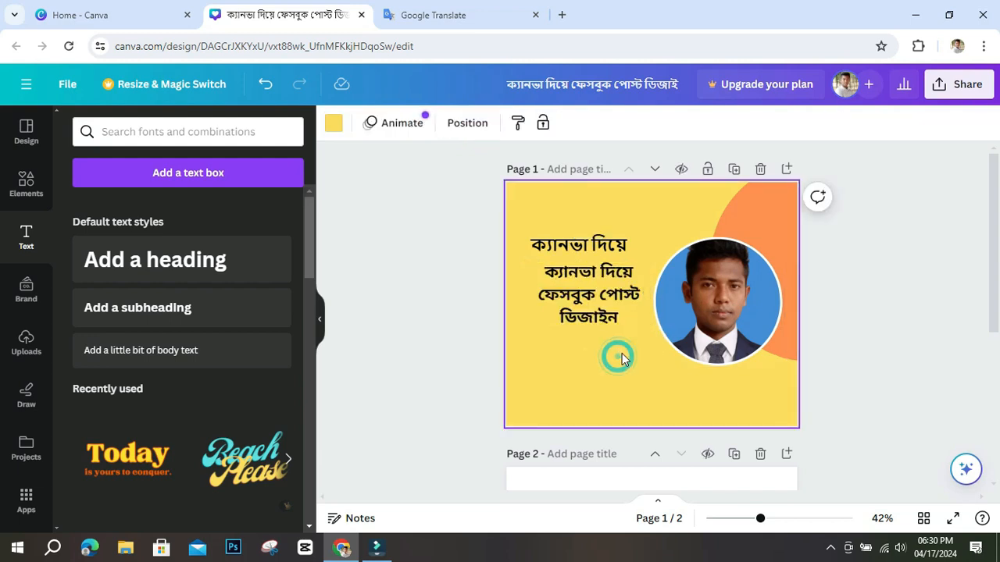
Enlarge the lower heading to font size 45 so it fits on three lines.
left_click(575, 275)
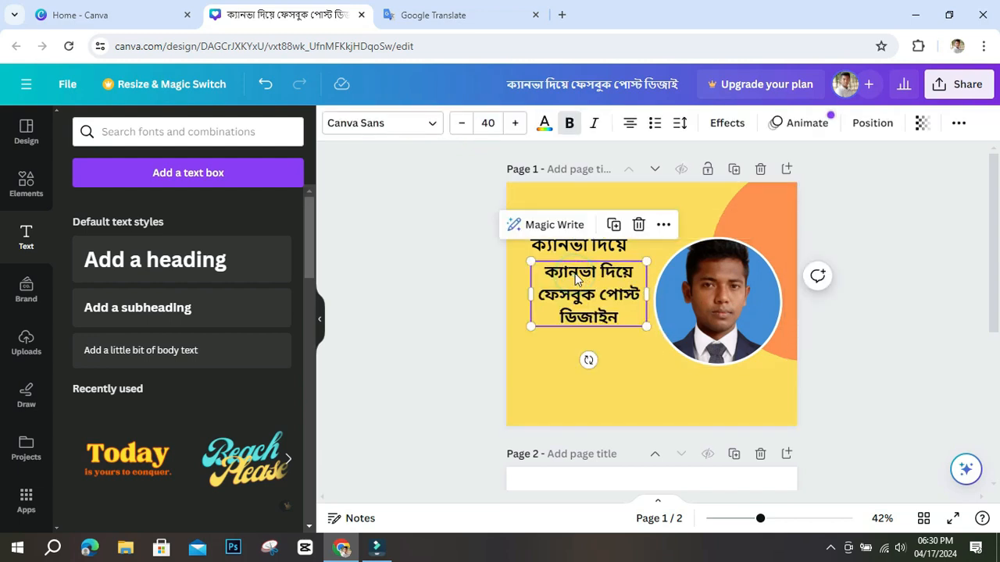
triple_click(575, 274)
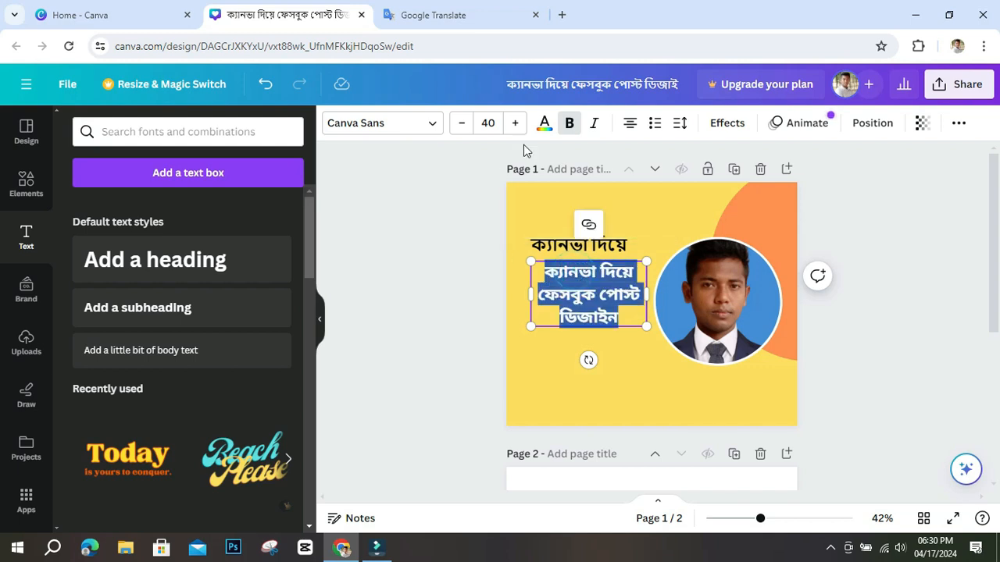
left_click(515, 123)
left_click(515, 122)
left_click(515, 123)
left_click(515, 123)
left_click(515, 123)
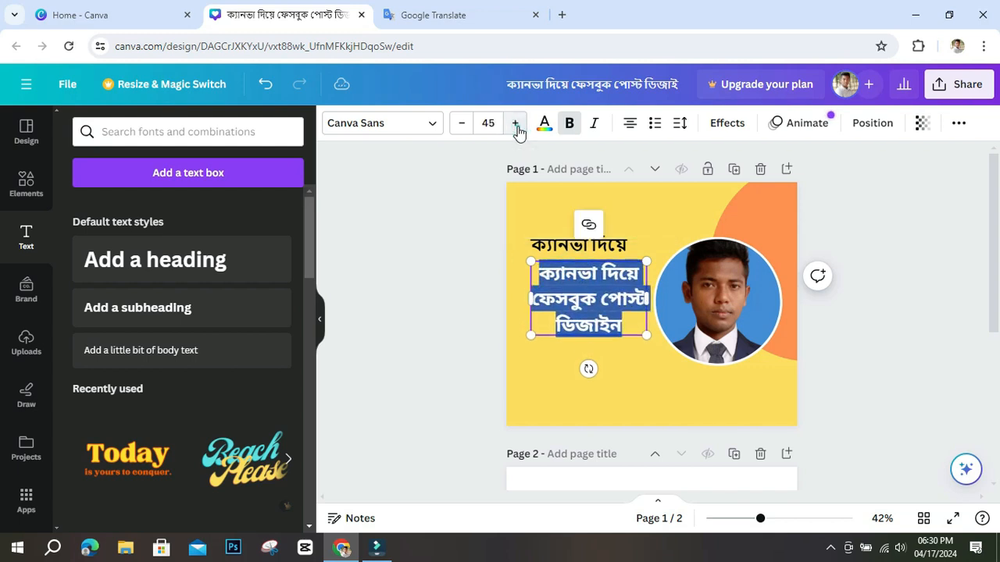
left_click(515, 123)
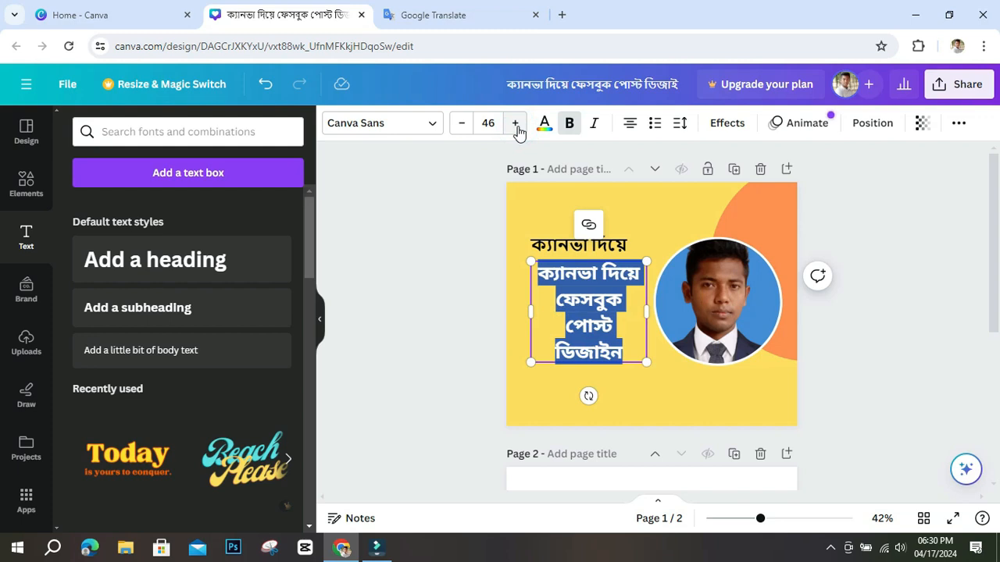
left_click(461, 125)
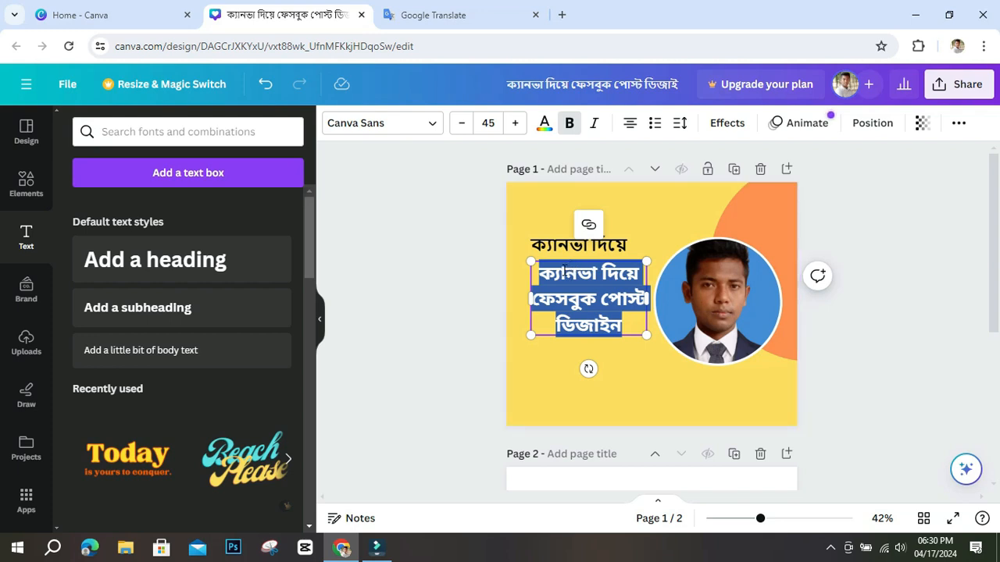
Color the lower heading white from the document colors.
left_click(546, 125)
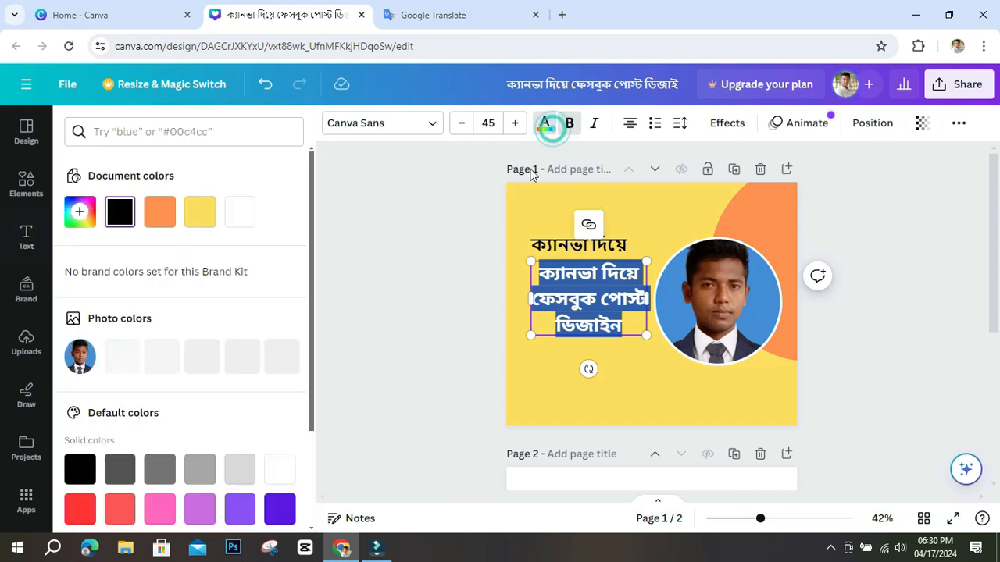
left_click(240, 212)
left_click(406, 220)
left_click(678, 221)
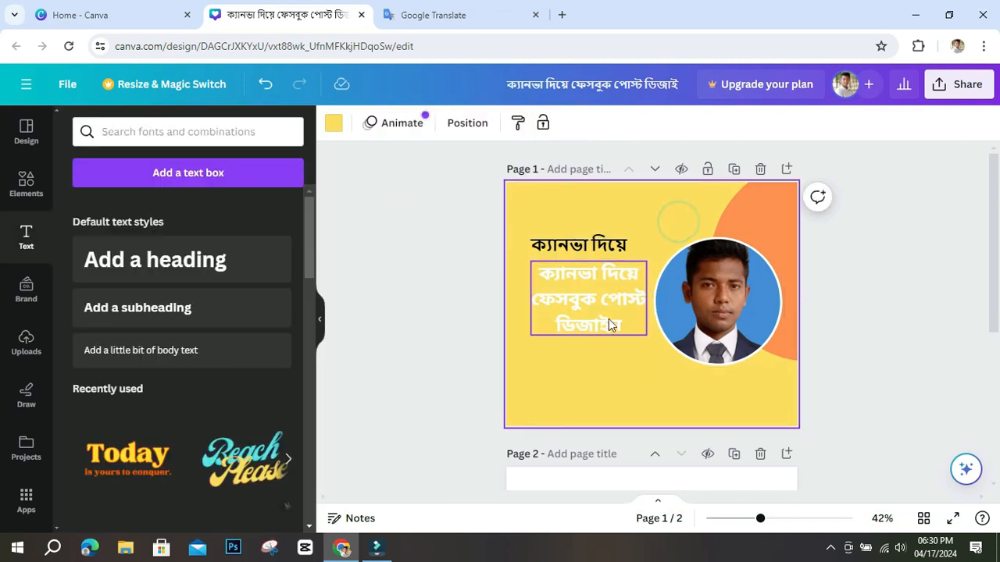
Try orange on the lower heading, and color it bright red from the default solid colors instead.
left_click(592, 304)
left_click(544, 125)
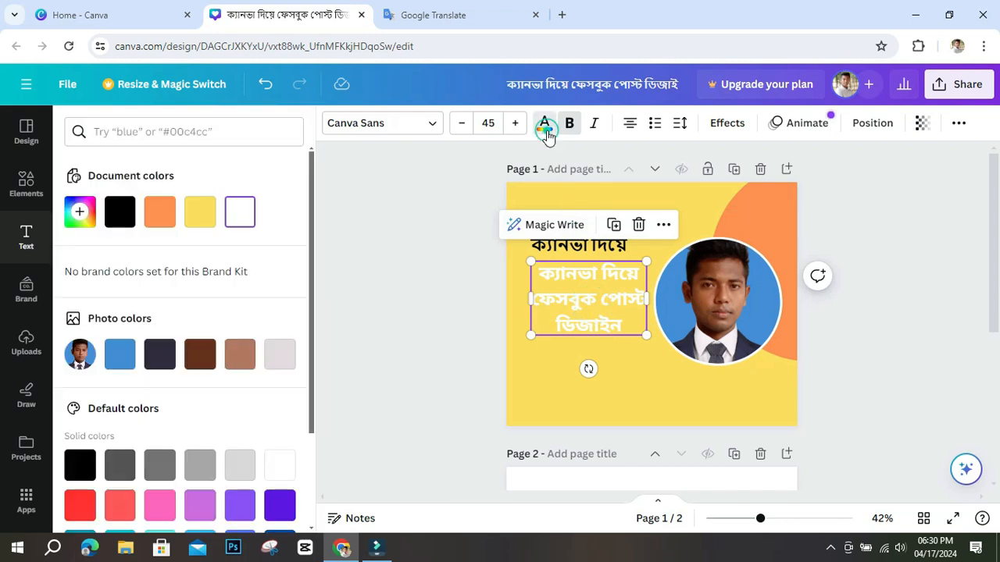
left_click(159, 212)
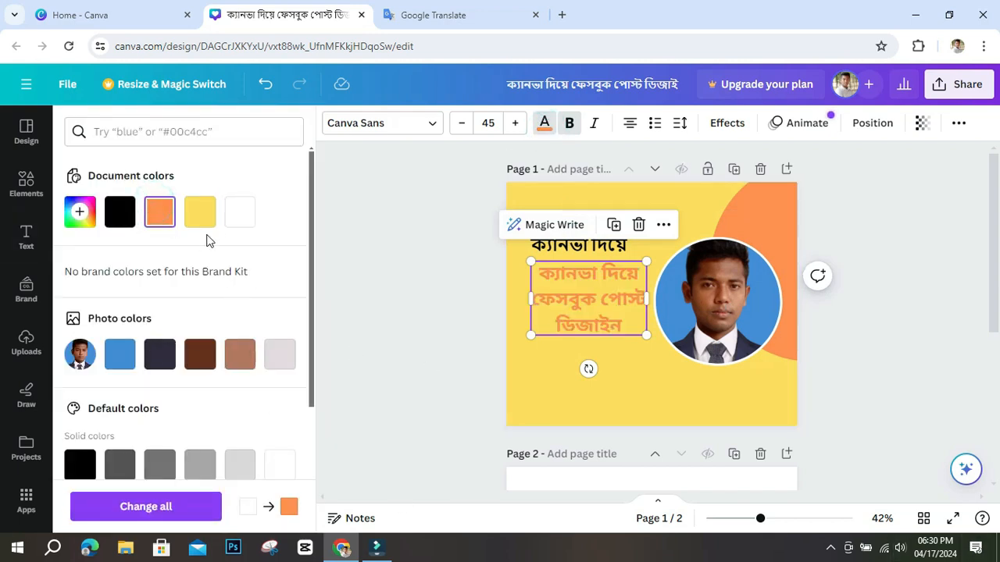
scroll(236, 383, "down", 3)
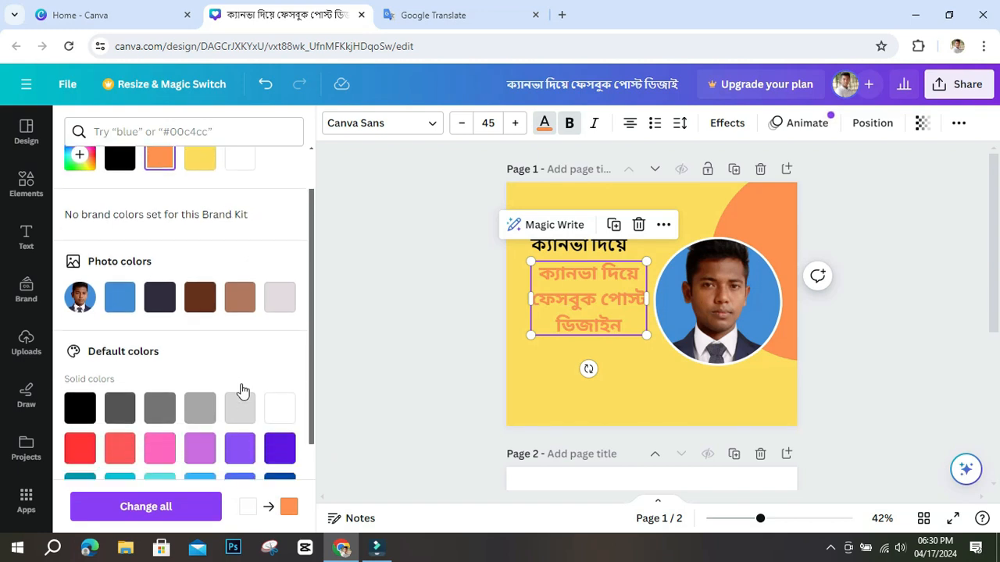
left_click(81, 359)
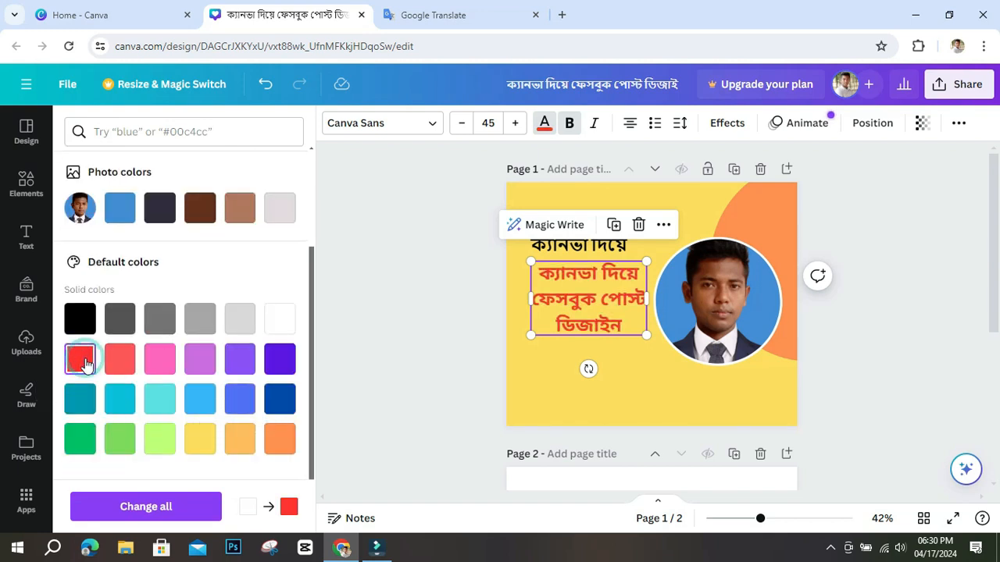
Try turquoise, dark gray, tan and orange on the lower heading using the photo and default solid colors.
left_click(164, 402)
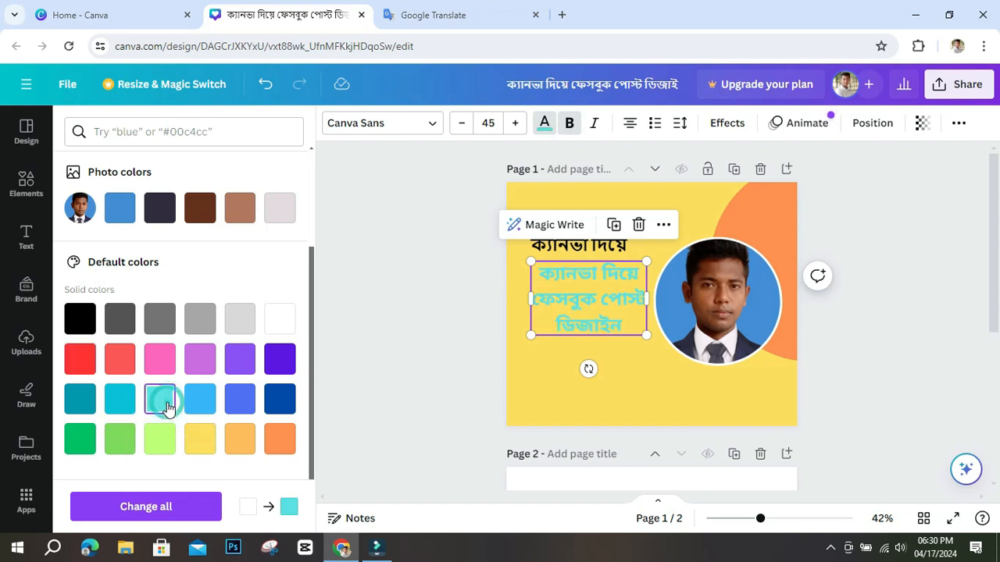
left_click(123, 322)
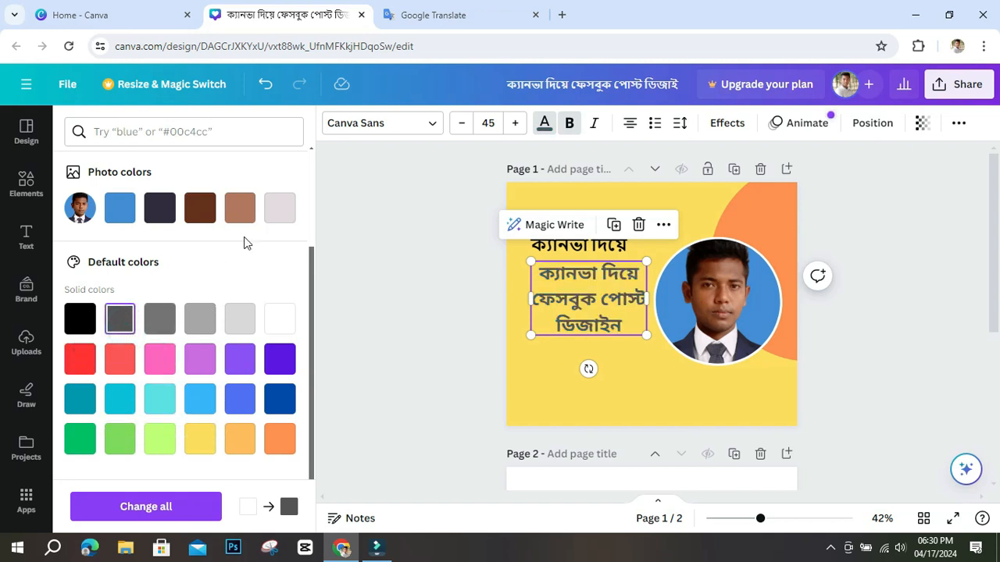
left_click(239, 214)
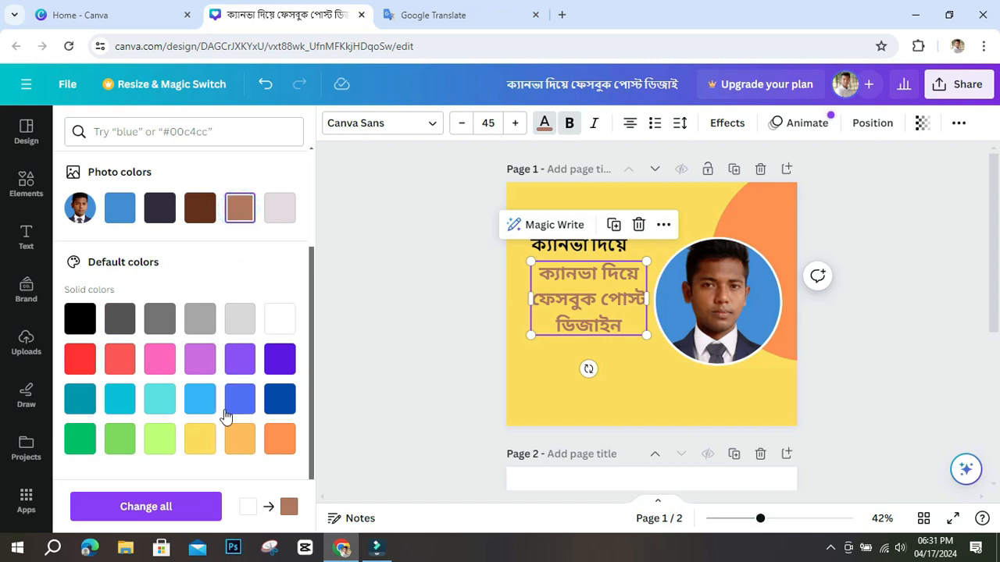
scroll(250, 419, "down", 1)
left_click(283, 405)
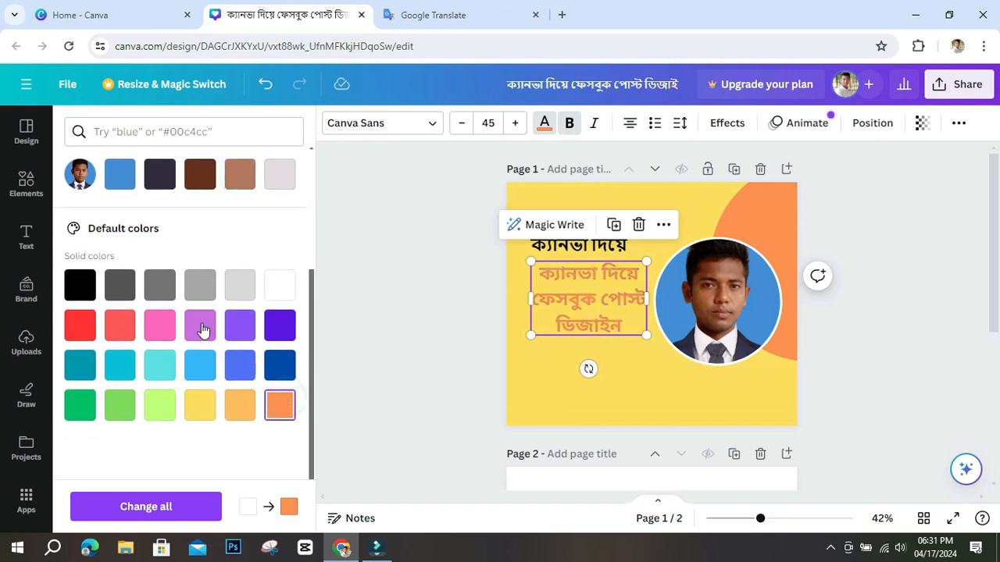
Try the yellow, orange and white document colors on the lower heading.
scroll(203, 332, "up", 3)
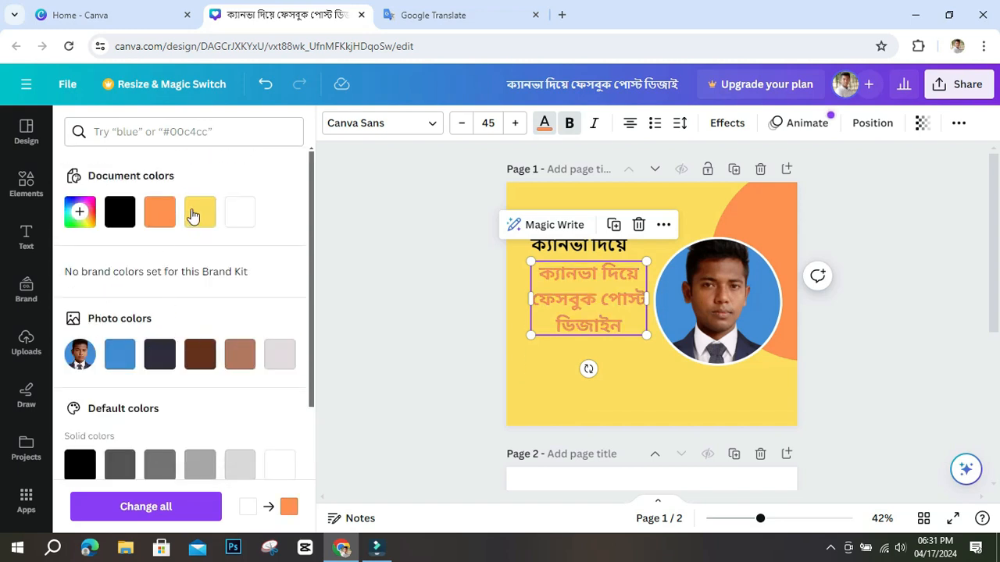
left_click(190, 215)
left_click(165, 211)
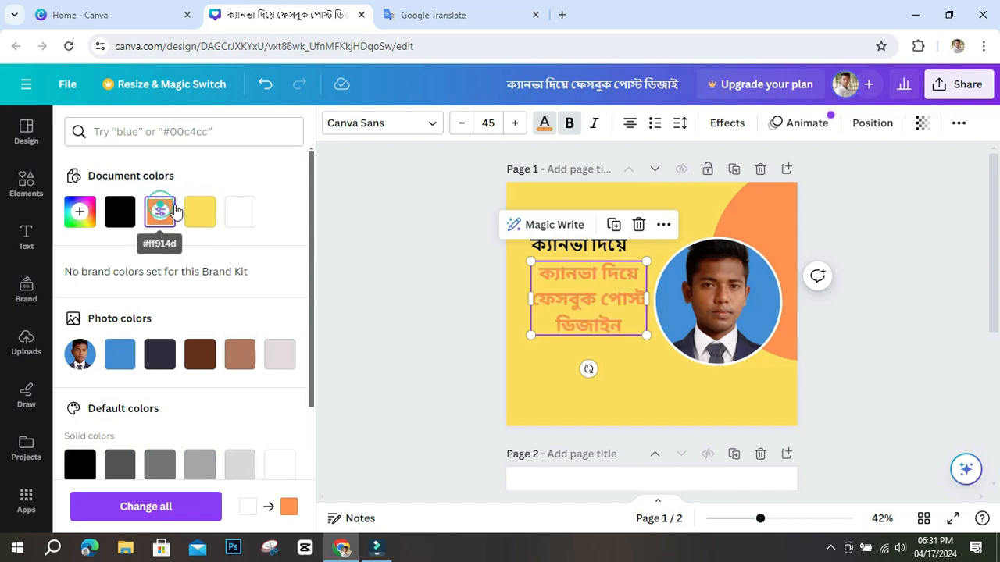
left_click(205, 215)
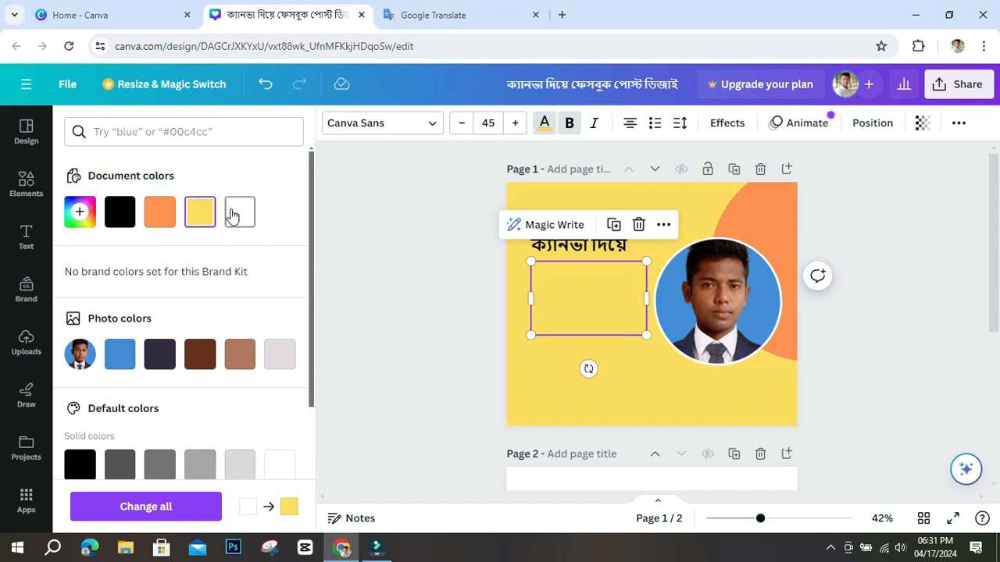
left_click(232, 215)
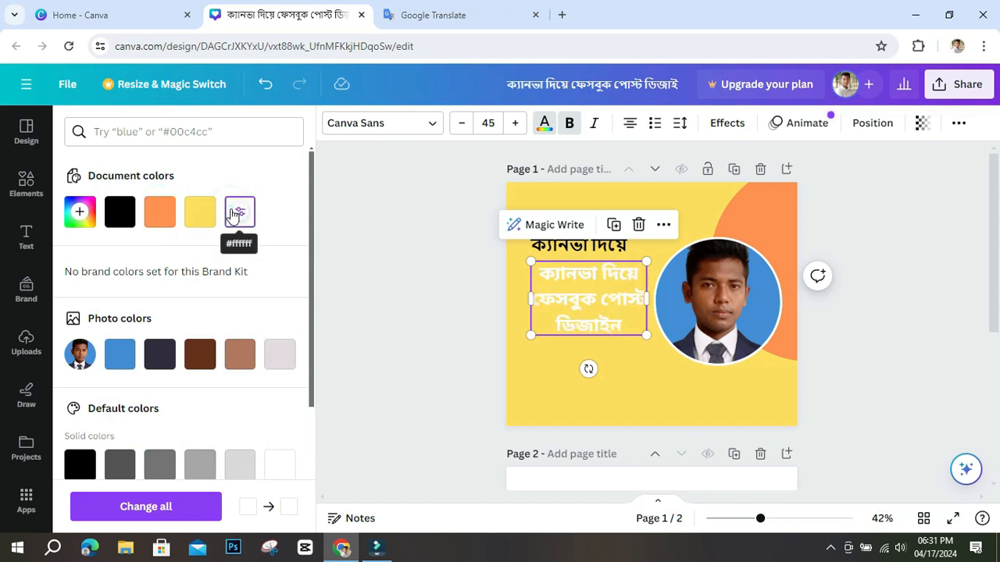
Try the dark navy and tan photo colors on the lower heading, as well as default dark gray and black.
left_click(167, 361)
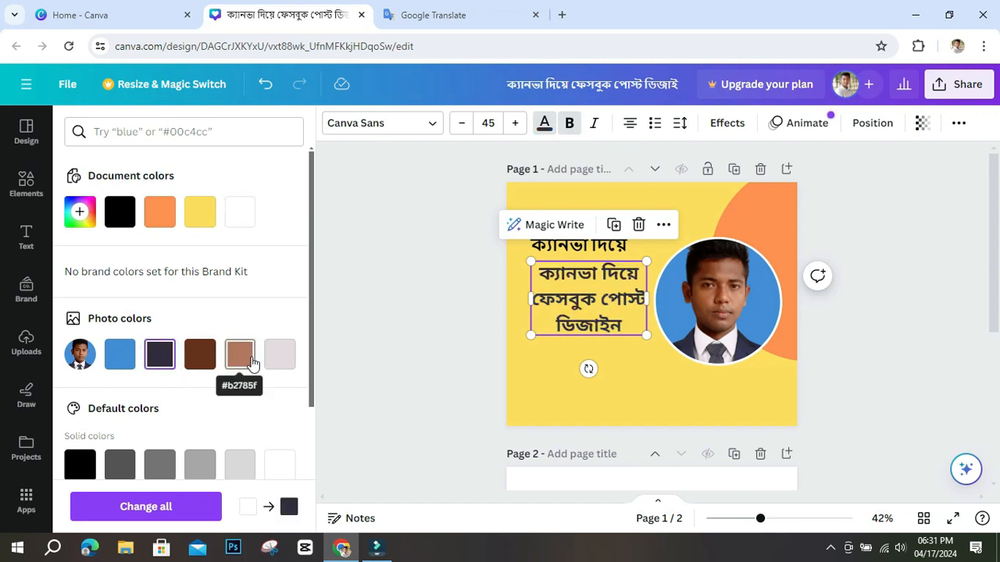
left_click(250, 361)
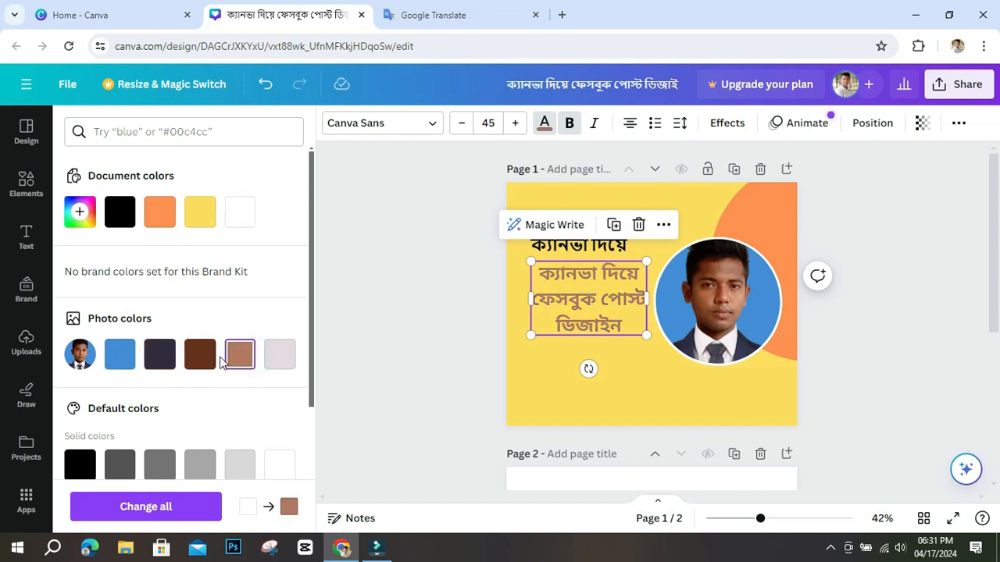
left_click(117, 465)
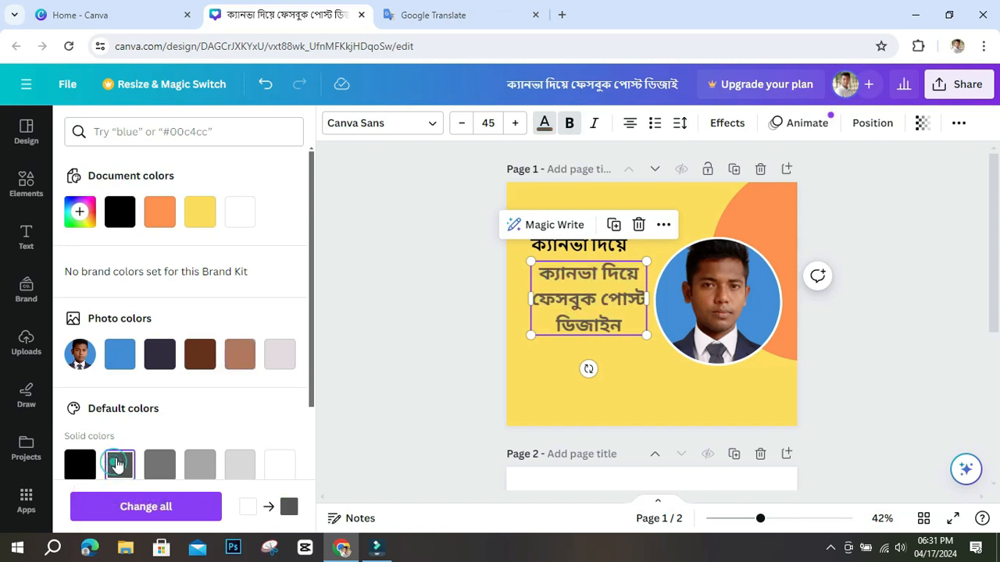
left_click(76, 465)
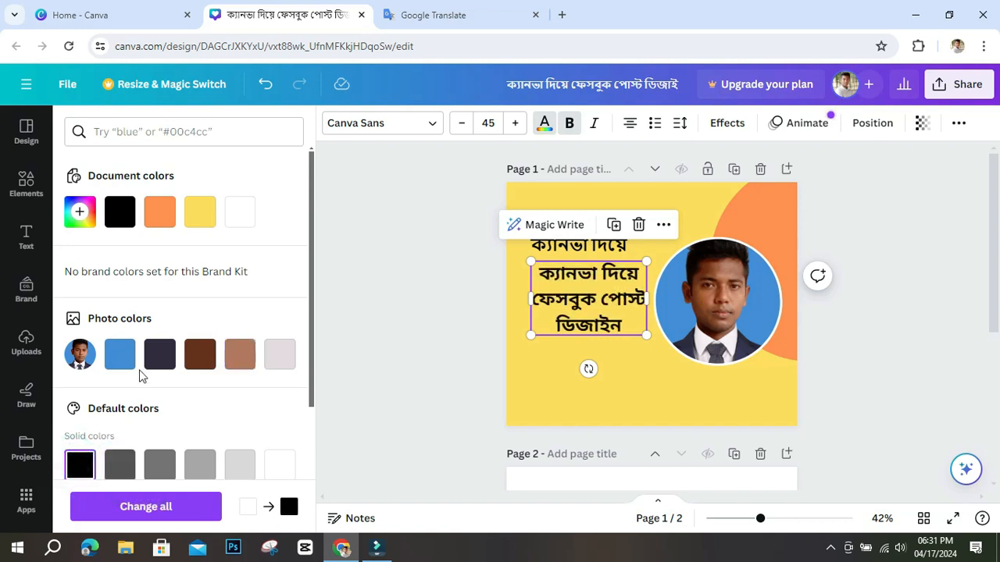
Try coral red from the default solid colors on the lower heading and reselect the text box.
scroll(235, 391, "down", 2)
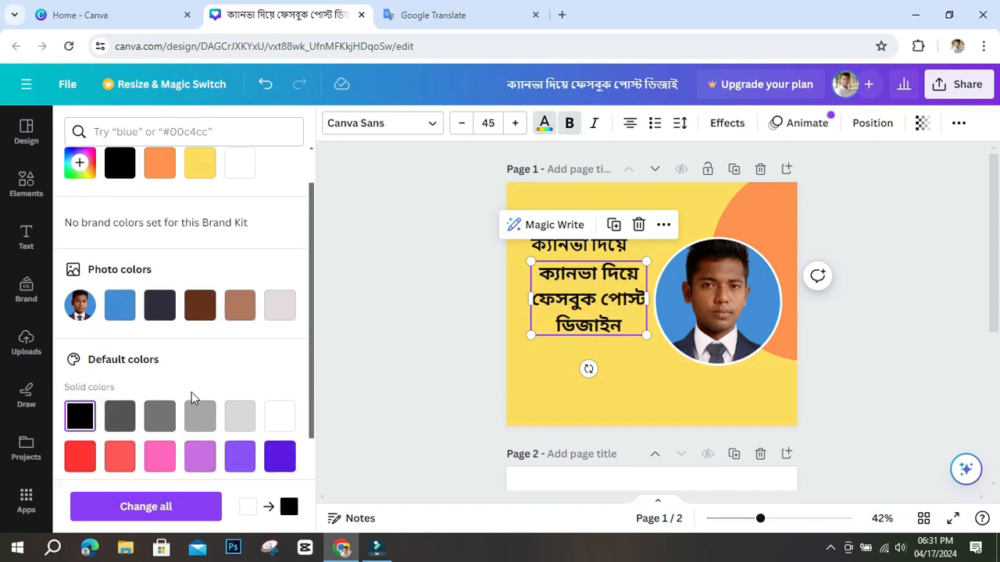
left_click(123, 364)
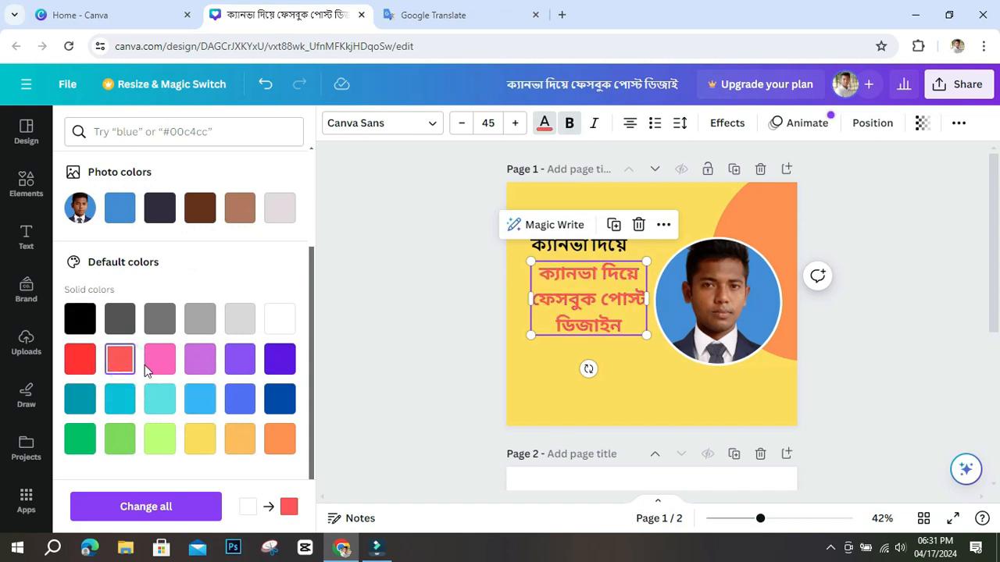
left_click(685, 367)
left_click(608, 305)
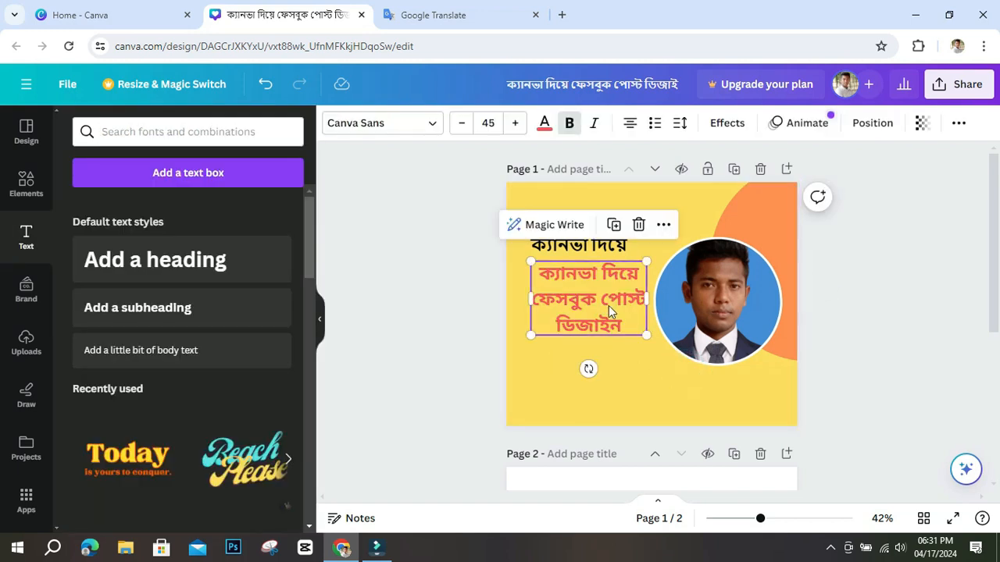
Compare dark blue, light purple and teal on the lower heading, and color it violet from the default solid colors.
left_click(571, 135)
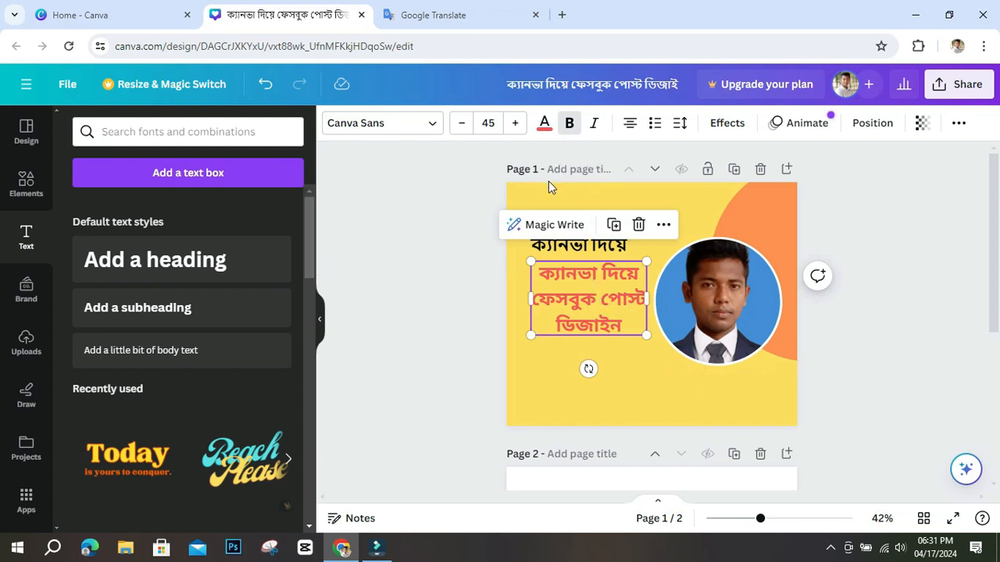
left_click(546, 123)
scroll(190, 379, "down", 3)
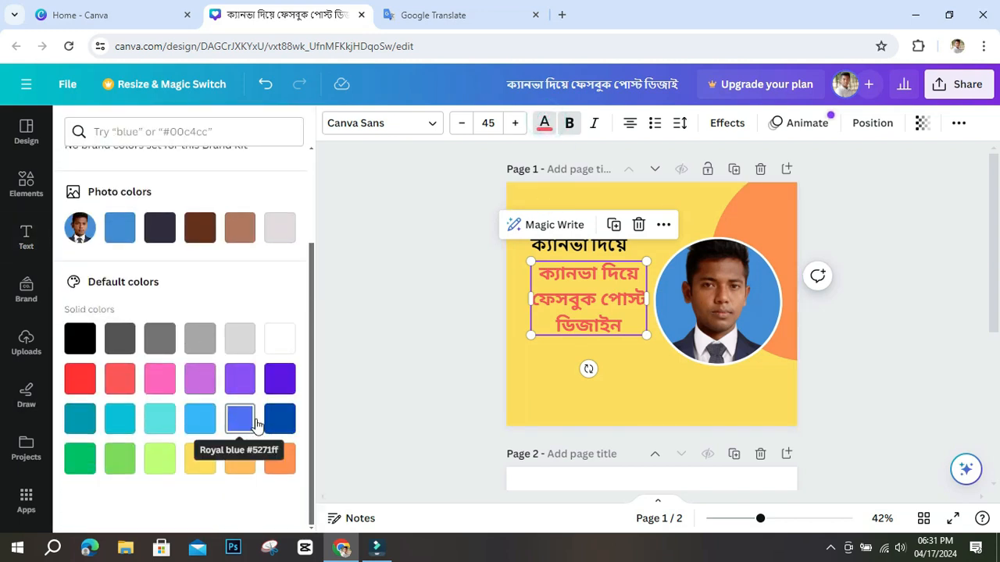
left_click(279, 379)
left_click(281, 418)
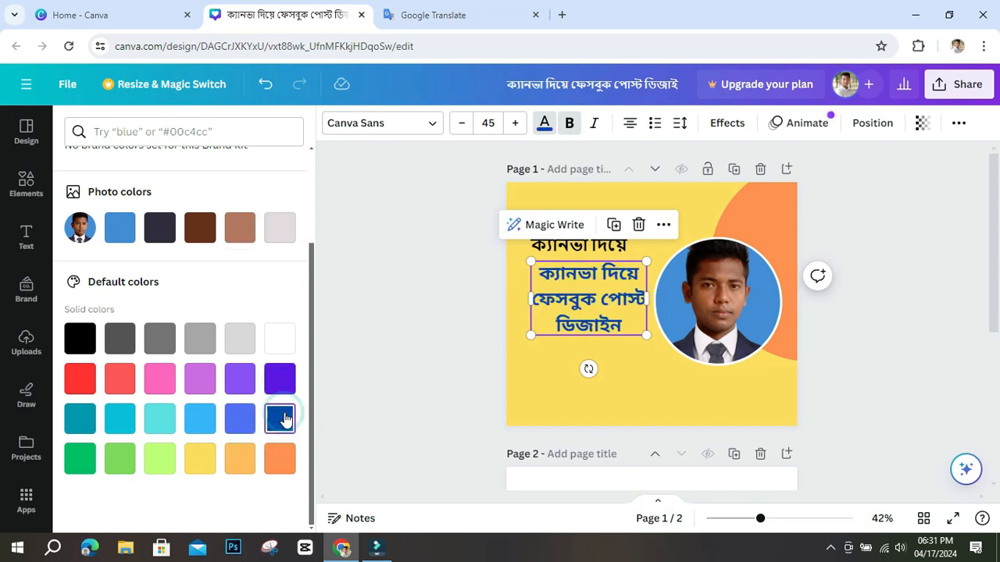
left_click(203, 382)
left_click(271, 383)
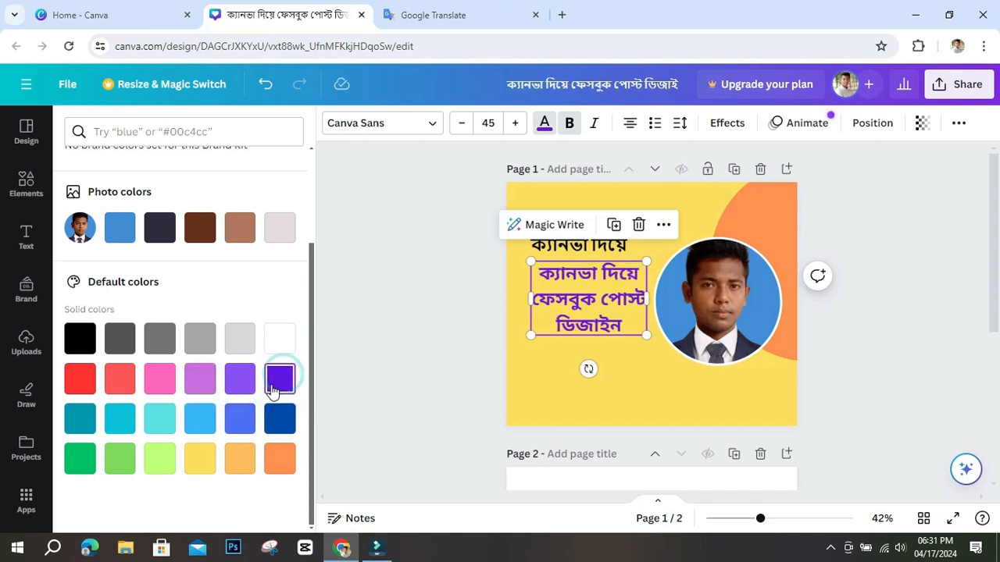
left_click(80, 418)
left_click(280, 379)
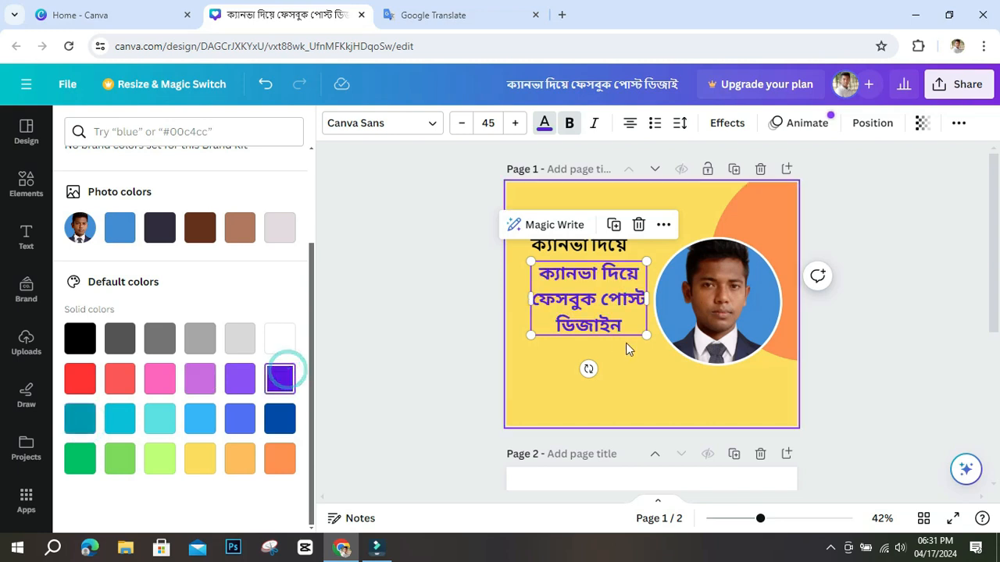
left_click(636, 381)
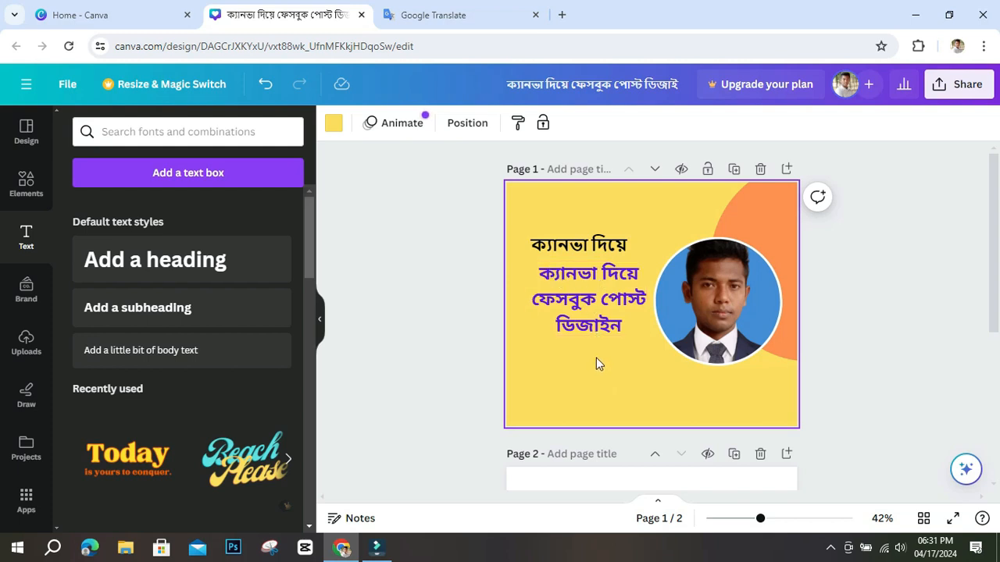
Shift the upper ক্যানভা দিয়ে heading slightly right to center it over the lower heading, and move both headings down together.
left_click(553, 239)
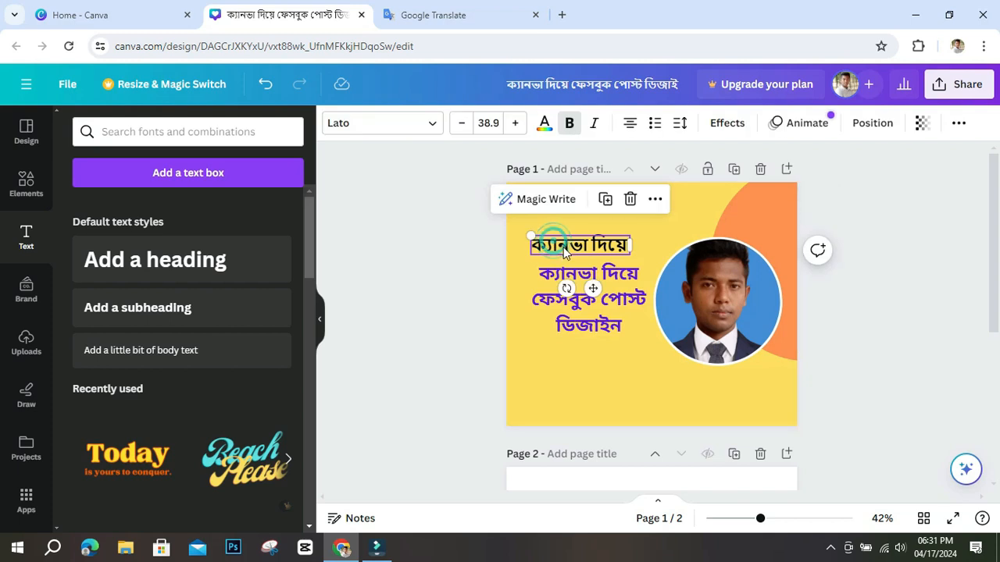
left_click_drag(571, 245, 578, 246)
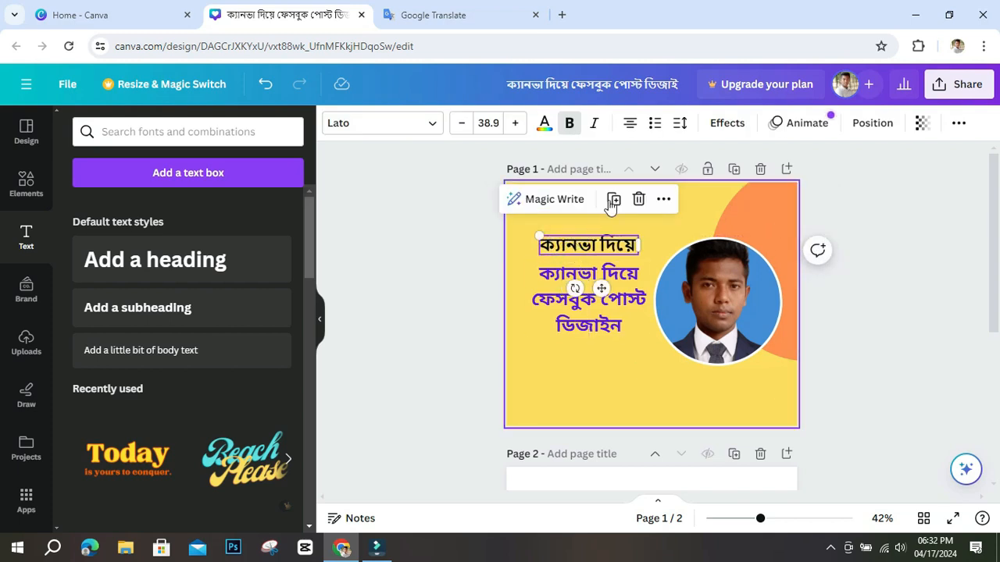
left_click_drag(625, 361, 613, 247)
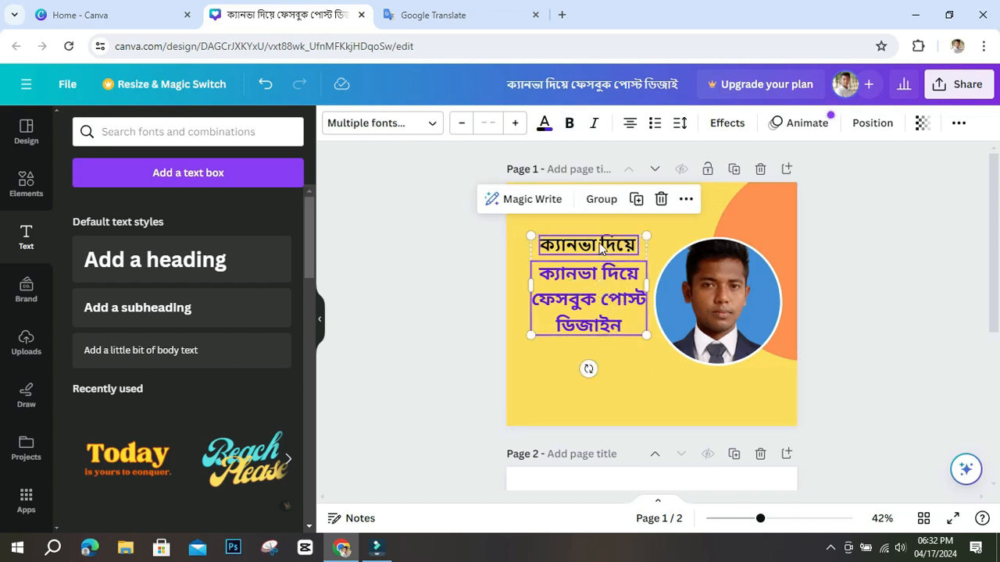
key("Down")
key("Down")
key("Down")
key("Down")
key("Down")
key("Down")
key("Down")
key("Down")
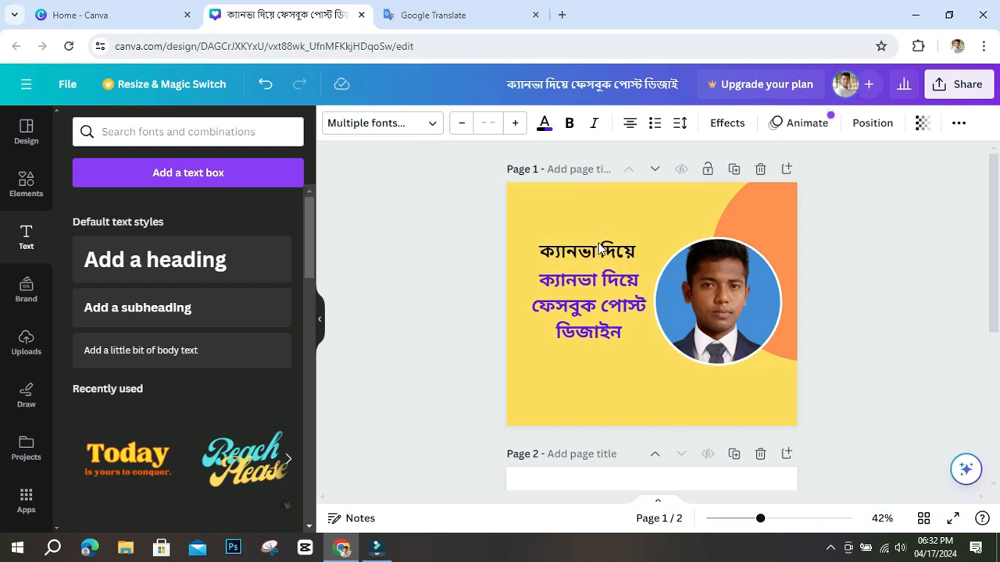
key("Down")
key("Down")
key("Down")
key("Down")
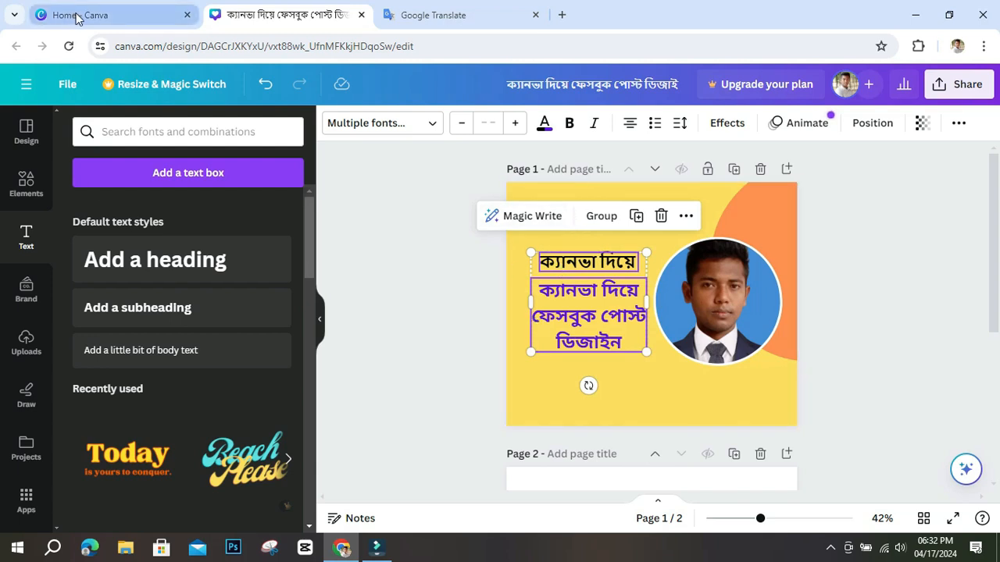
Add a heading reading Free Canva and place it above the two Bengali headings.
left_click(580, 238)
left_click(173, 260)
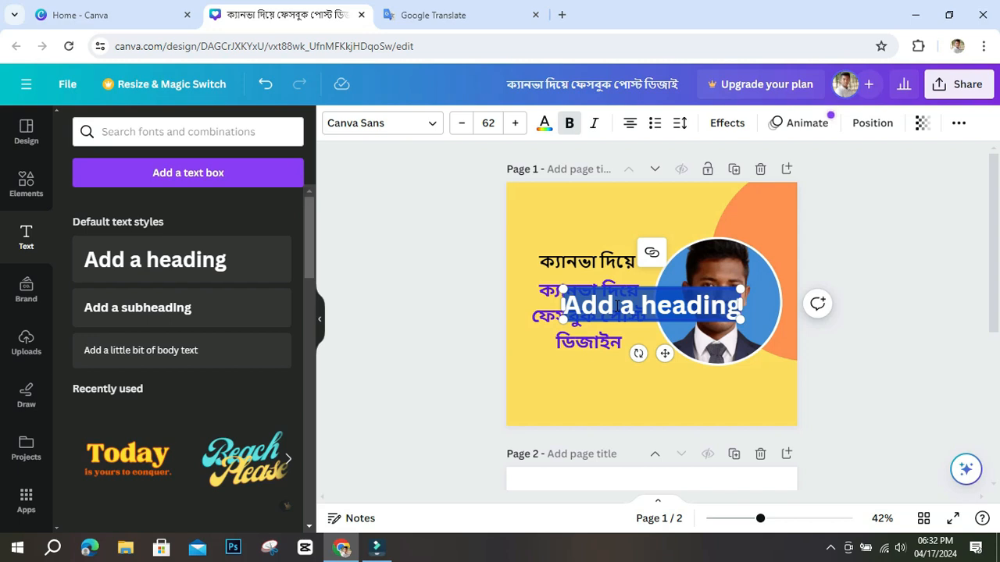
type("Fr")
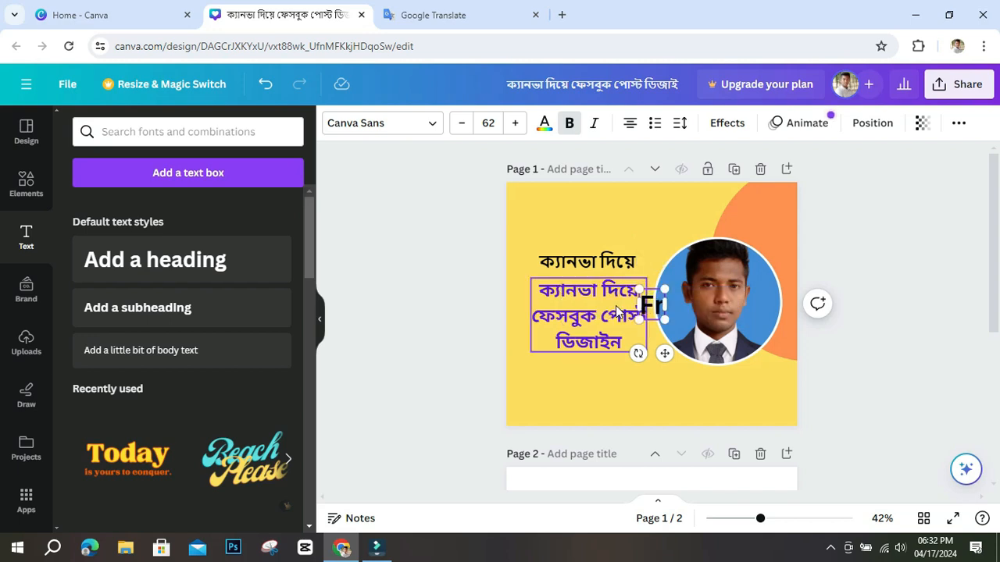
type("ee")
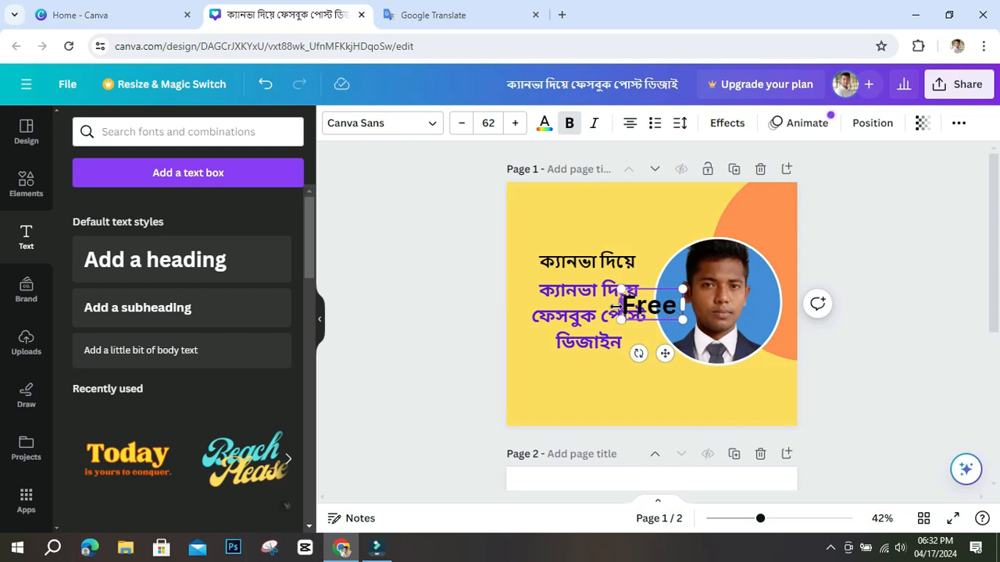
type("C")
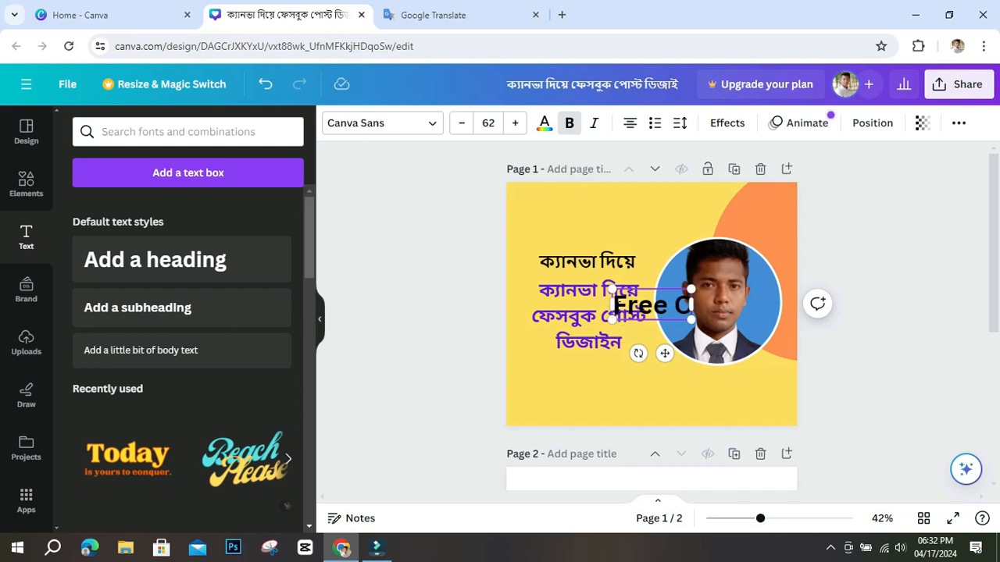
type("an")
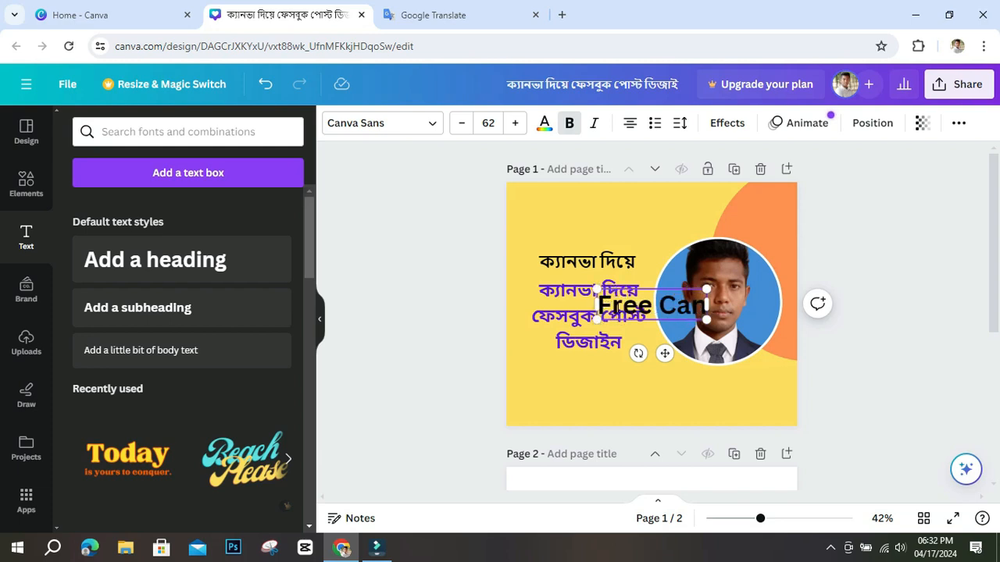
type("va")
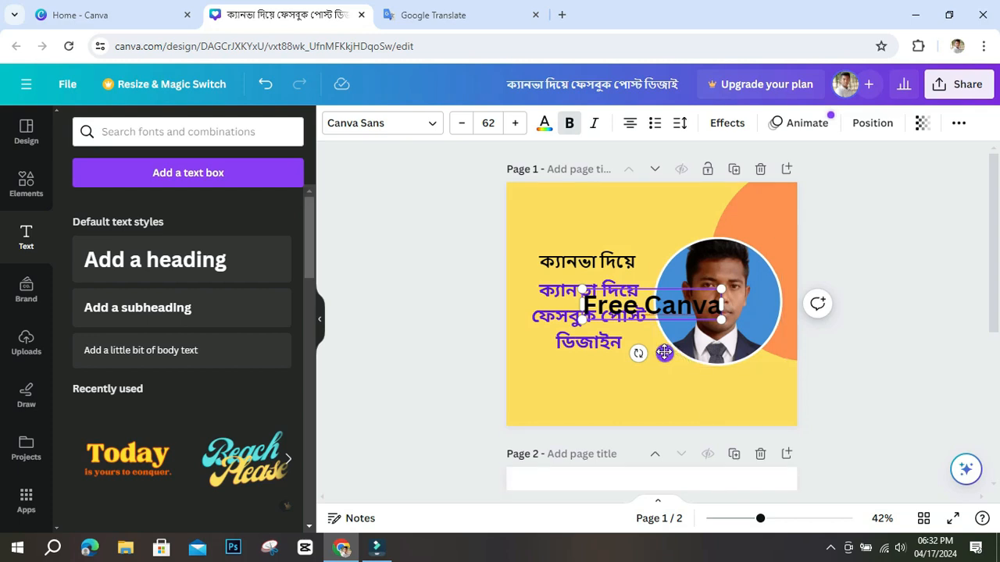
left_click_drag(665, 353, 619, 278)
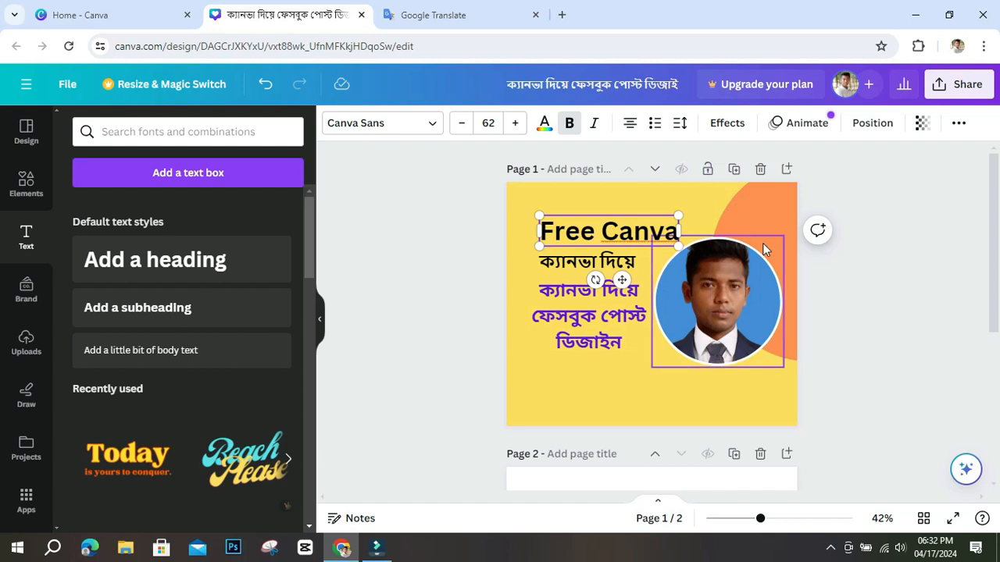
Color the Free Canva heading white from the document colors and deselect it.
left_click(548, 131)
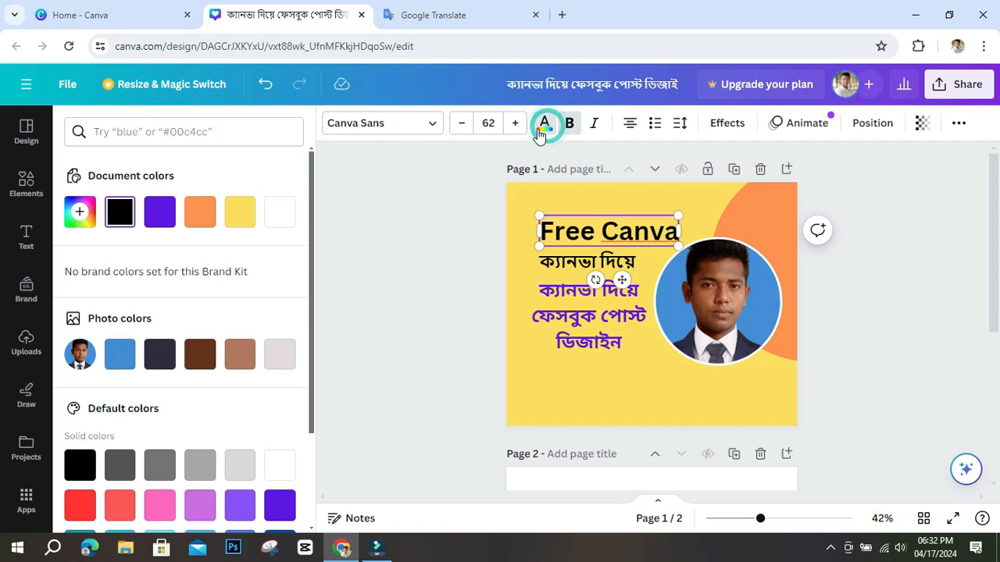
left_click(280, 211)
triple_click(630, 237)
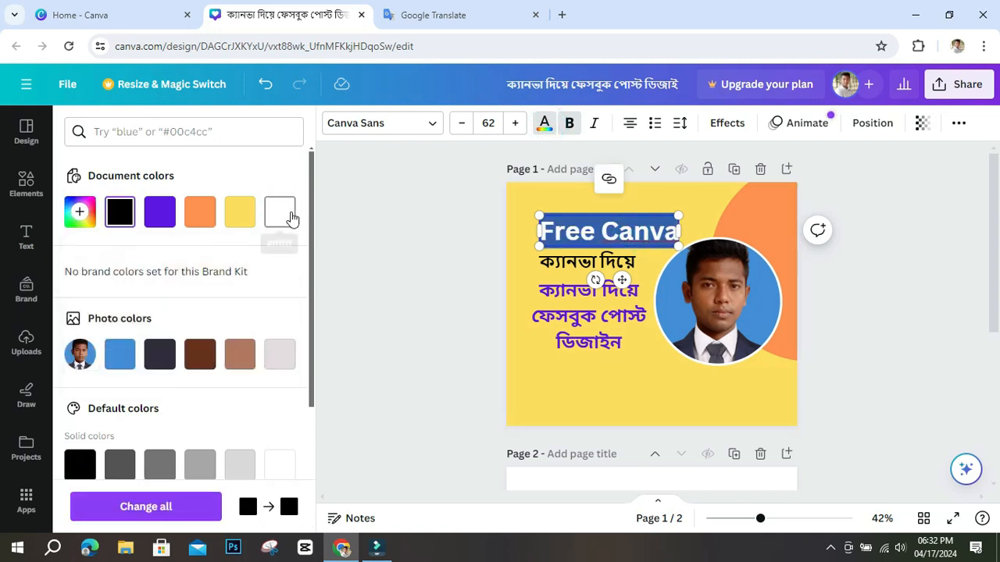
left_click(290, 215)
left_click(519, 215)
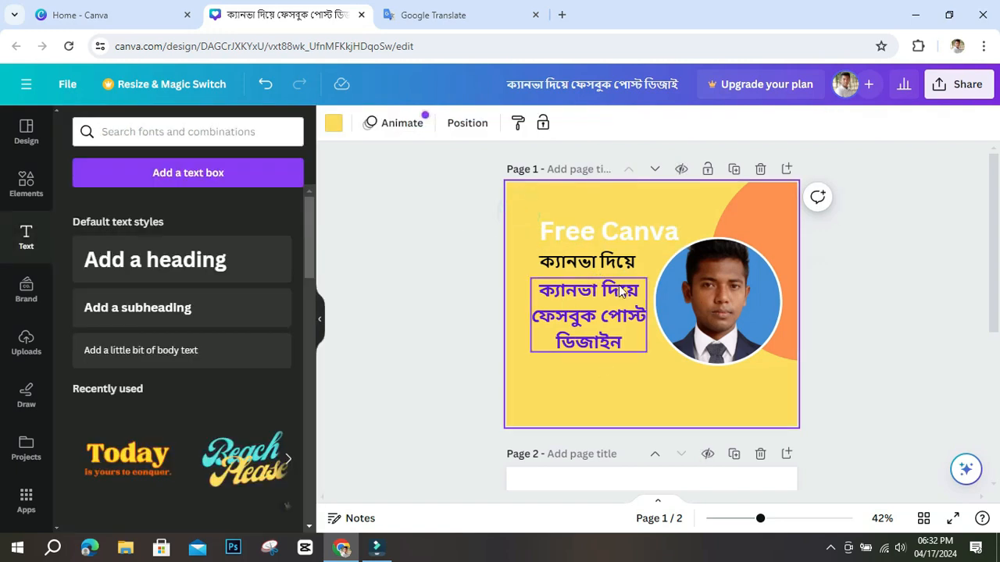
Compare violet and orange from the document colors and blue from the photo colors on the Free Canva heading.
left_click(627, 233)
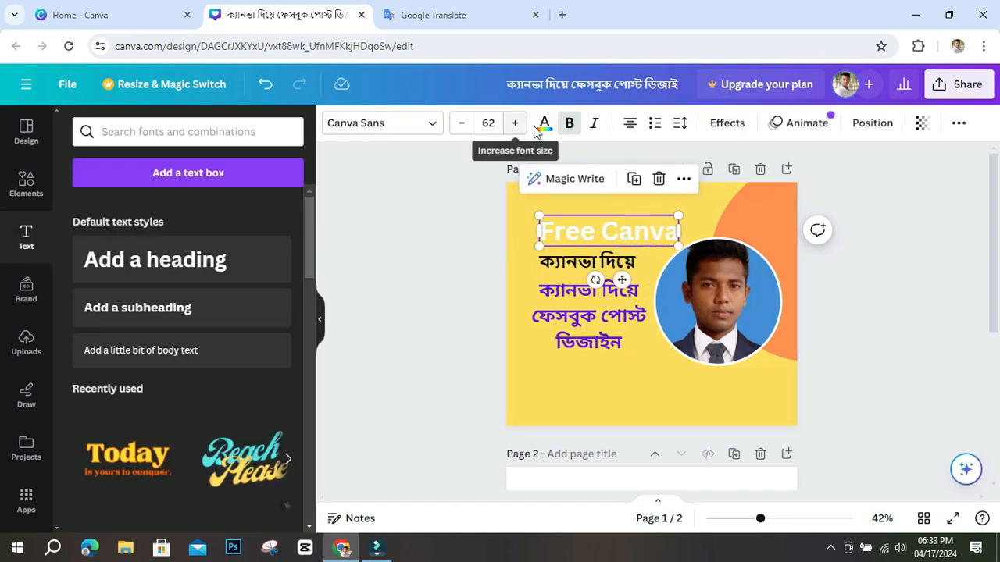
left_click(571, 128)
left_click(572, 130)
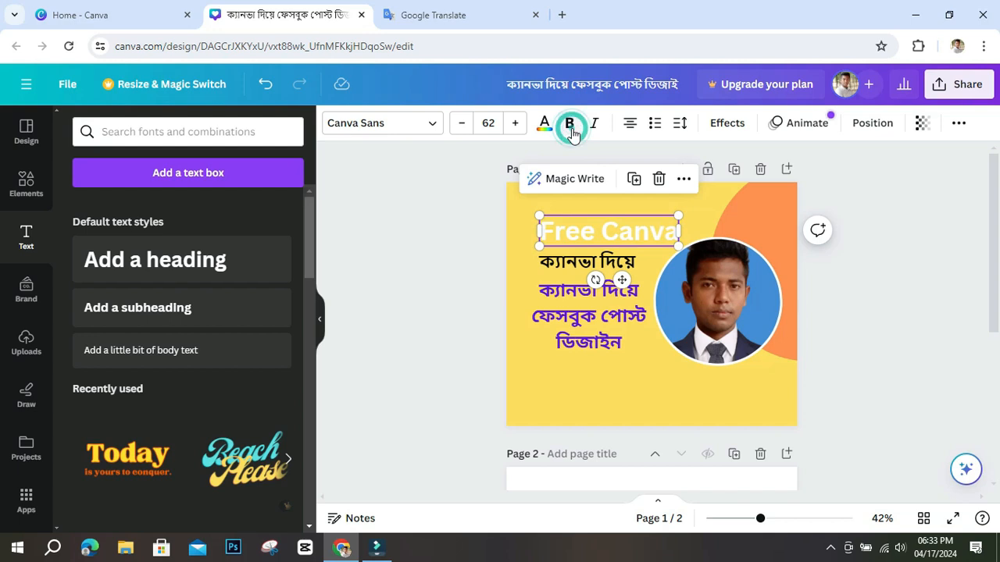
left_click(545, 127)
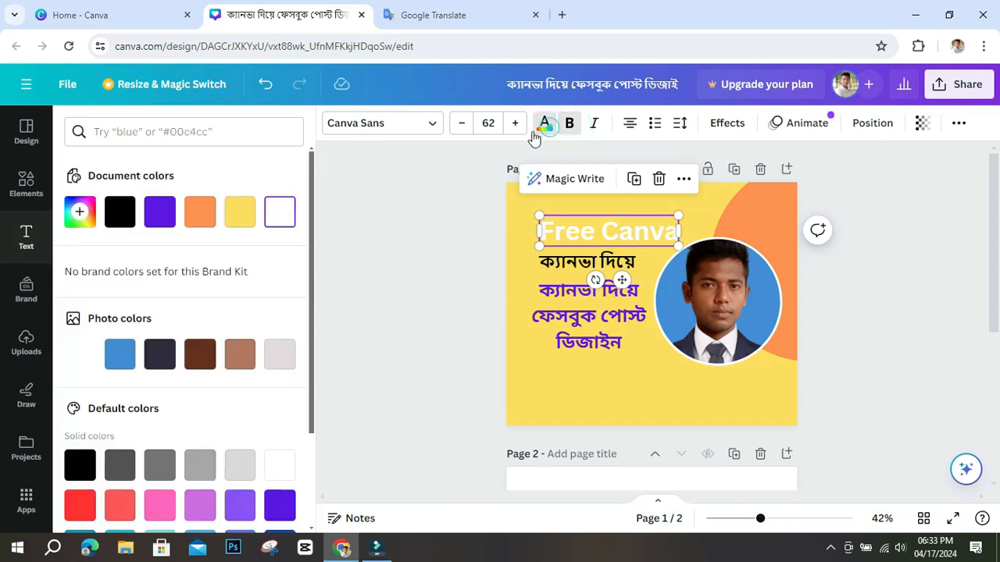
left_click(160, 220)
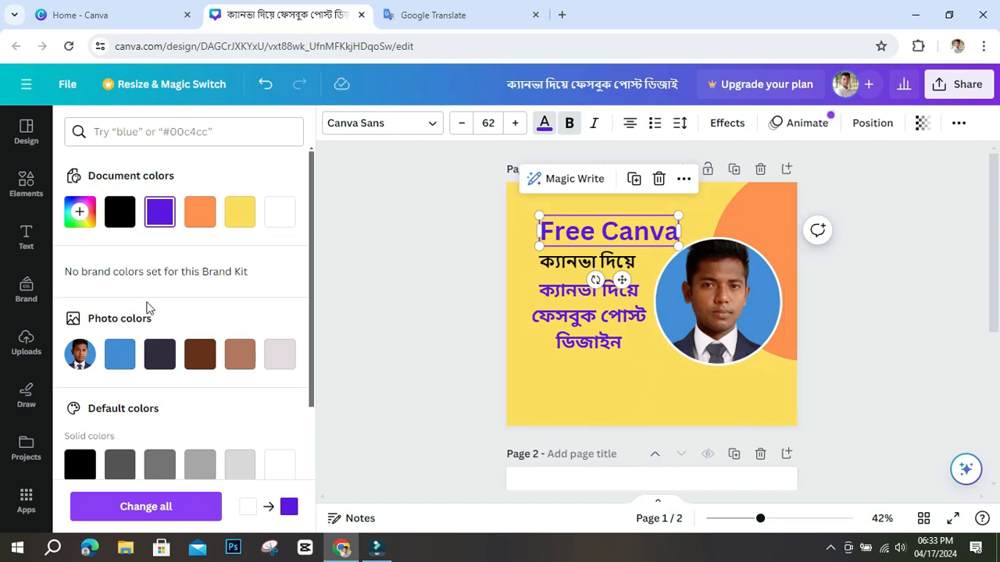
left_click(209, 226)
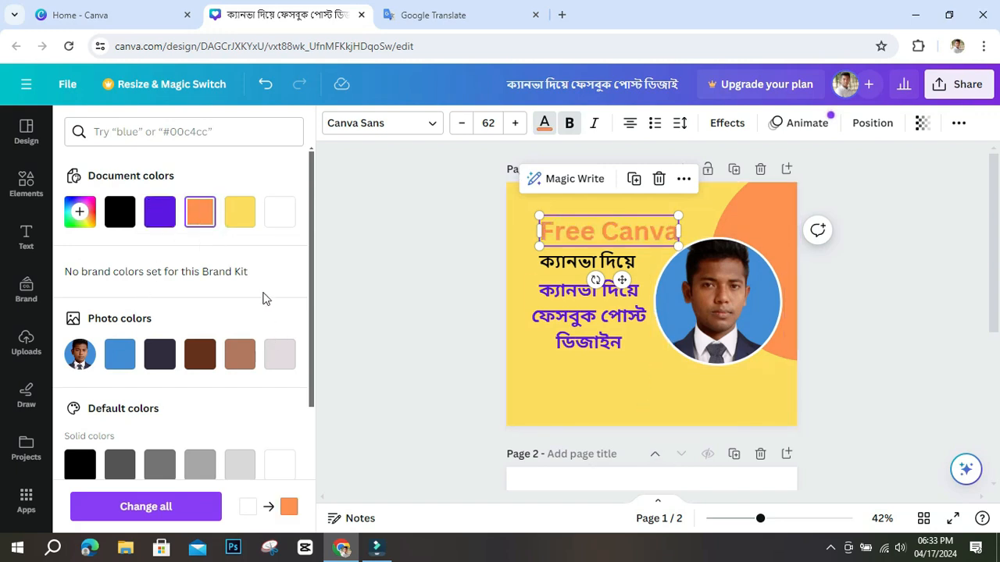
left_click(121, 353)
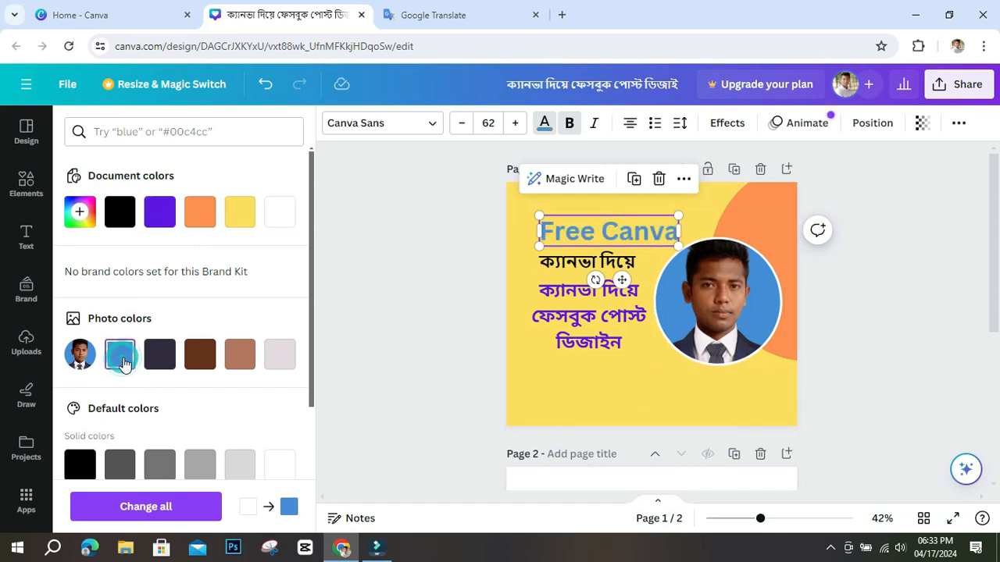
Color the Free Canva heading violet from the document colors and deselect it.
scroll(207, 442, "down", 2)
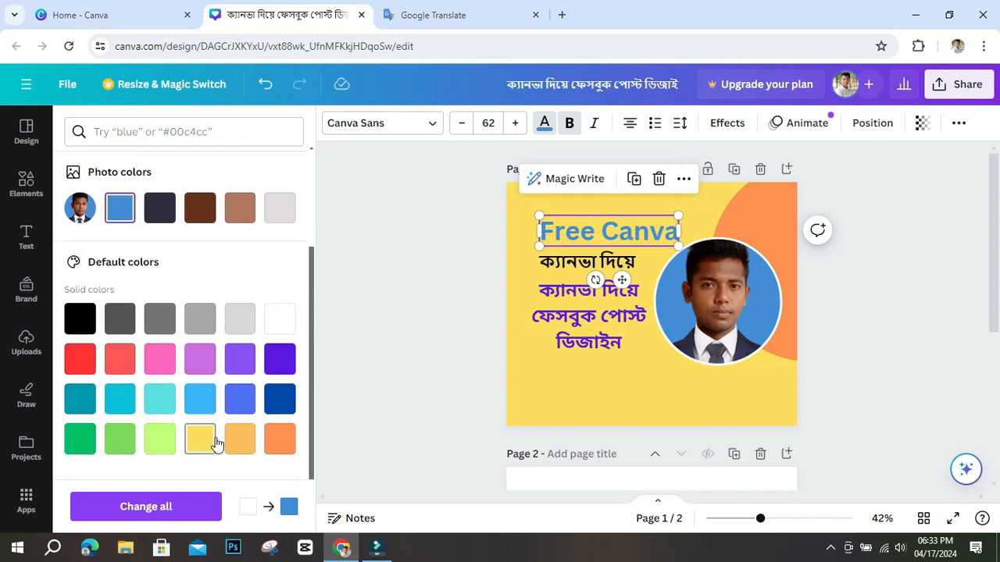
left_click(125, 353)
scroll(286, 388, "up", 2)
left_click(159, 212)
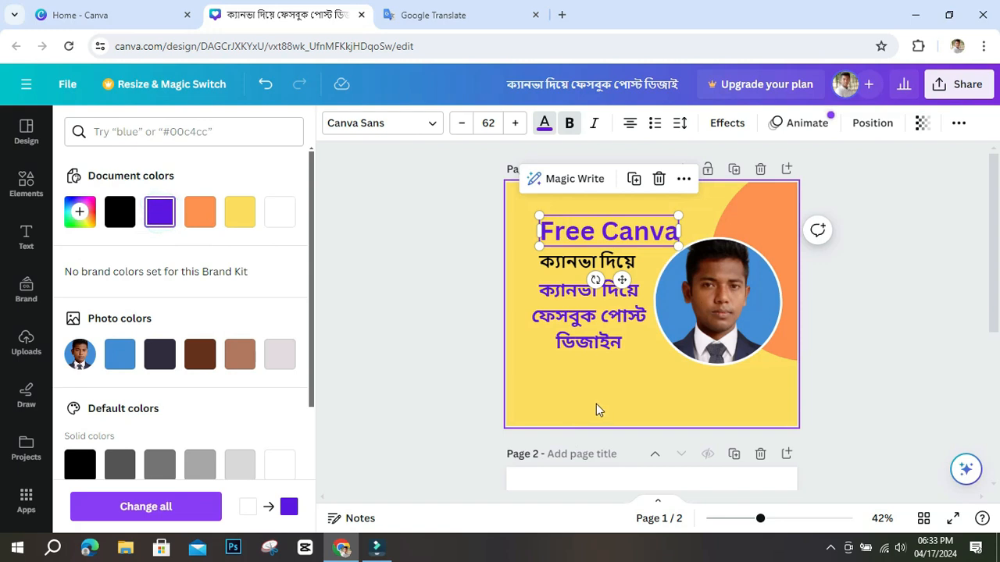
left_click(596, 410)
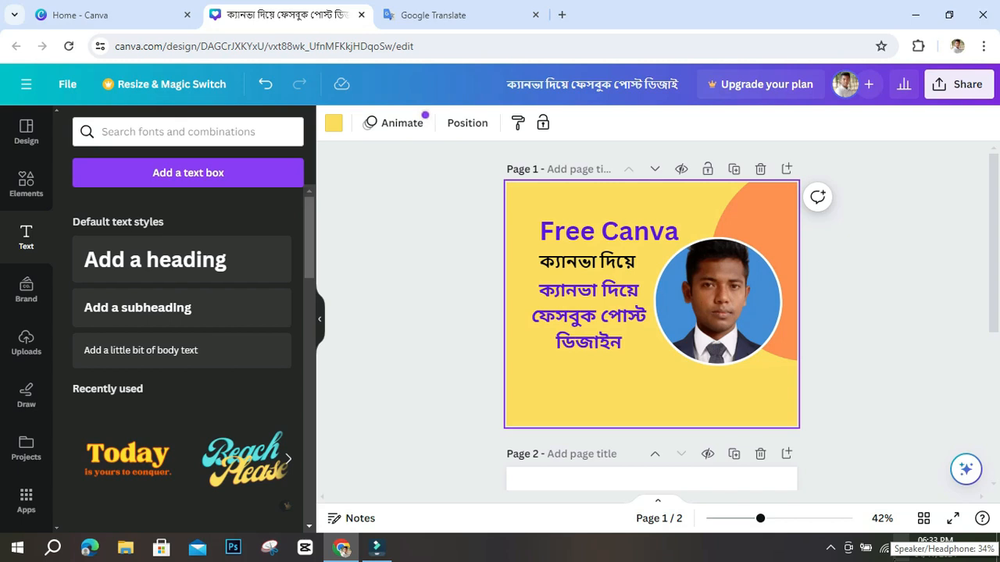
scroll(664, 361, "down", 1)
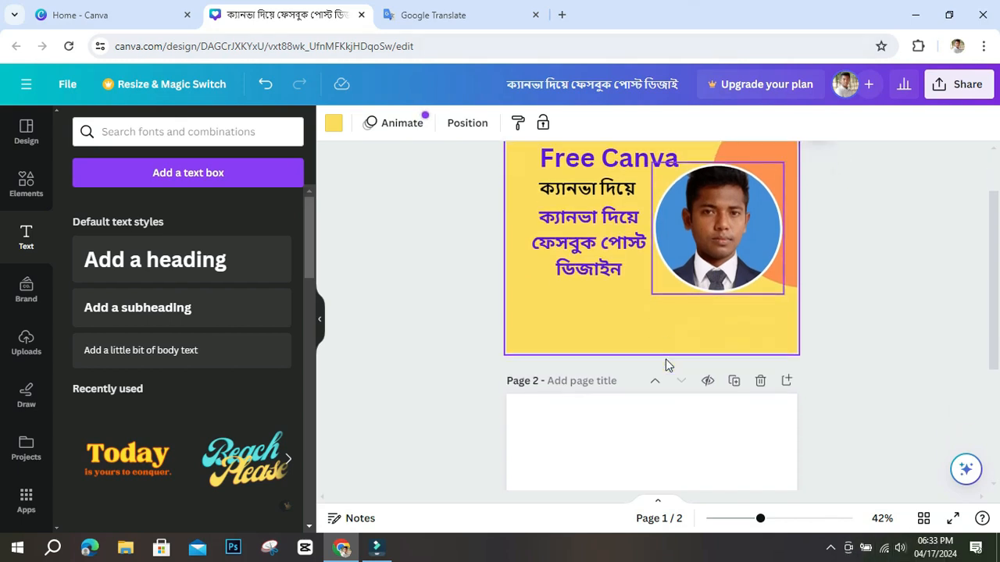
scroll(666, 363, "up", 1)
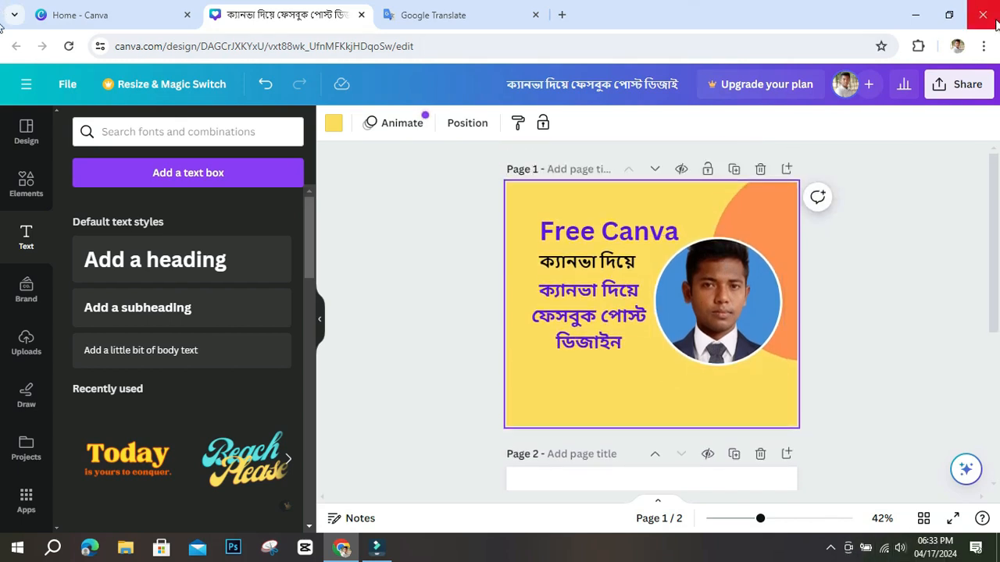
left_click(967, 87)
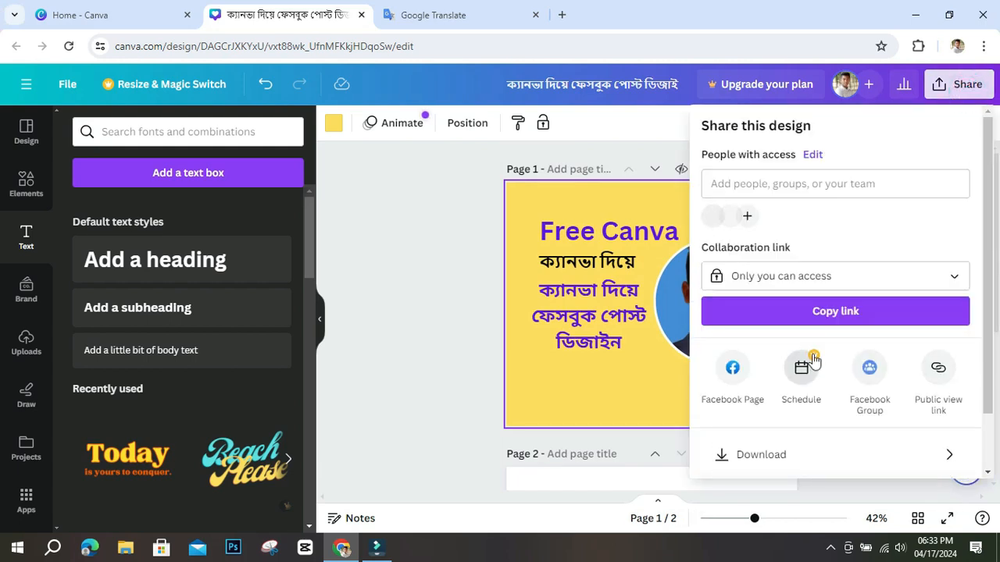
left_click(777, 460)
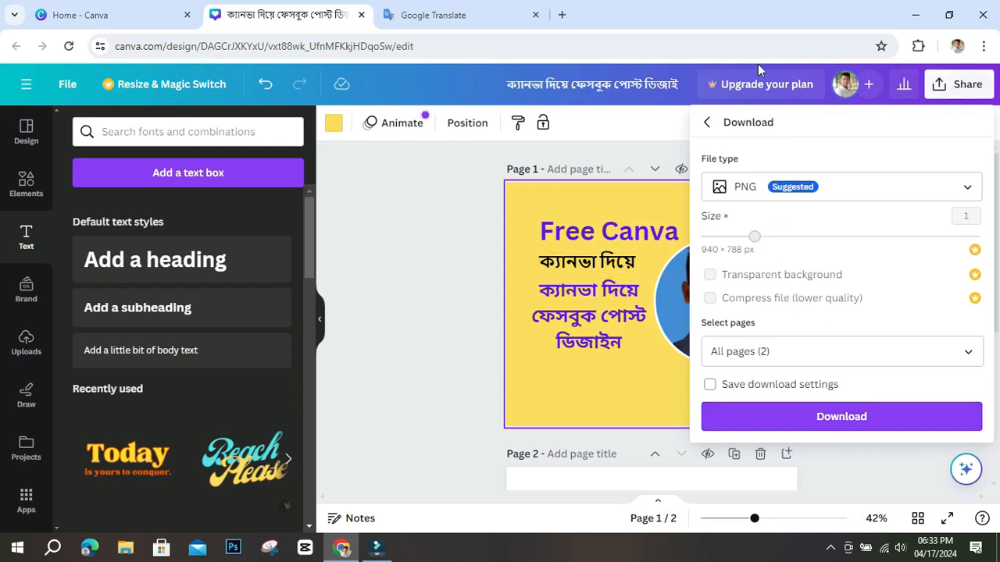
left_click(674, 109)
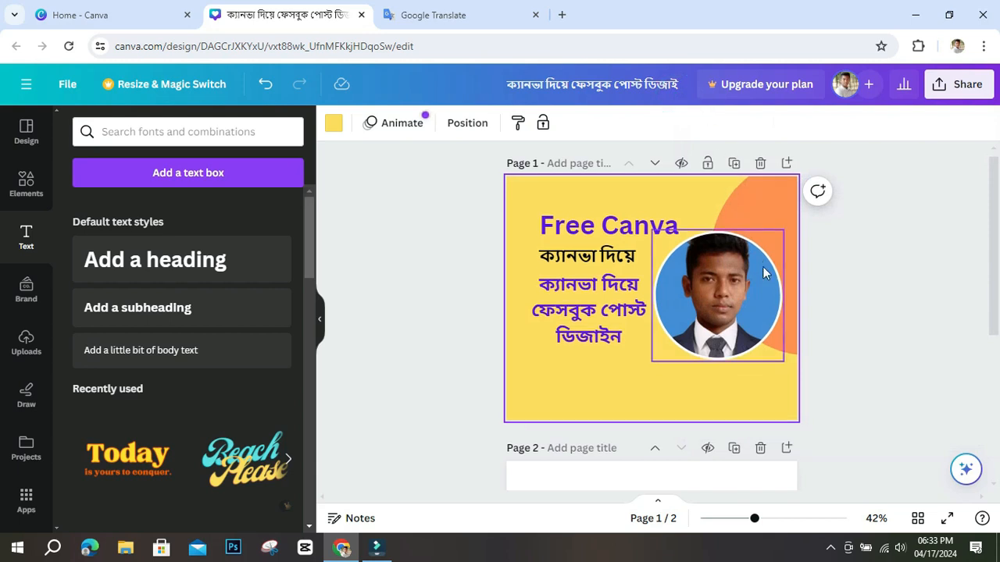
Delete the blank second page and download the remaining page as a PNG at 940 × 788 px.
scroll(766, 344, "down", 4)
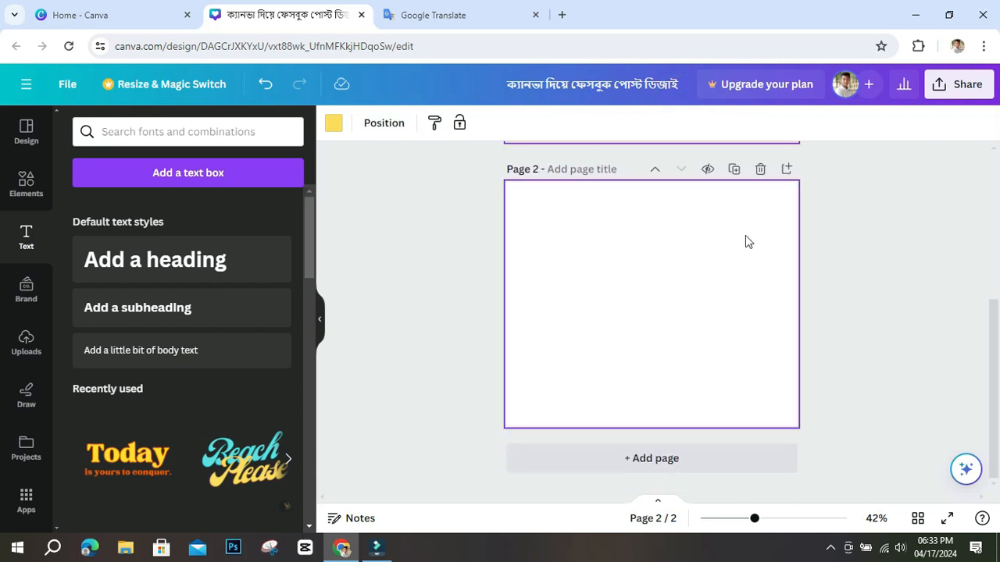
left_click(760, 170)
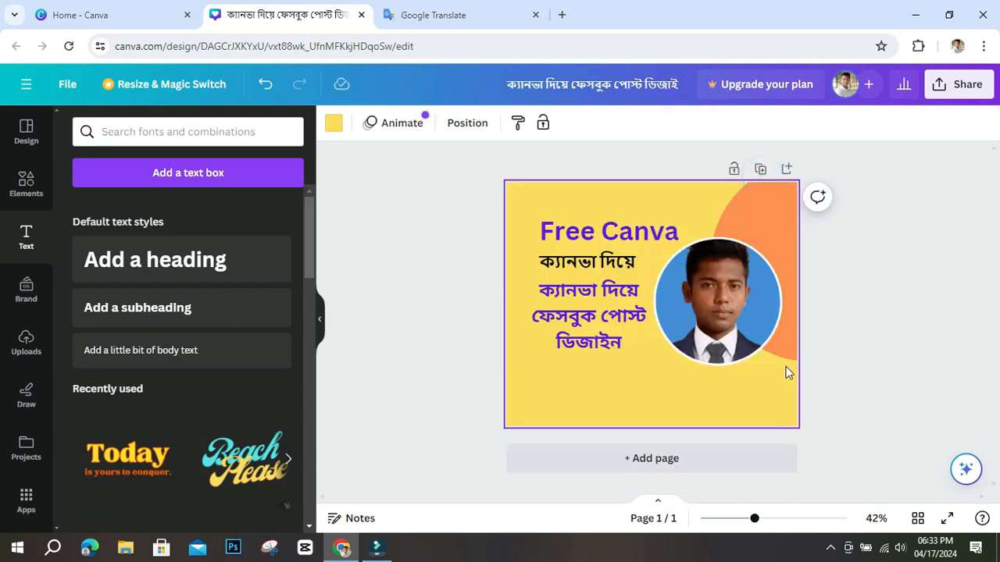
left_click(961, 86)
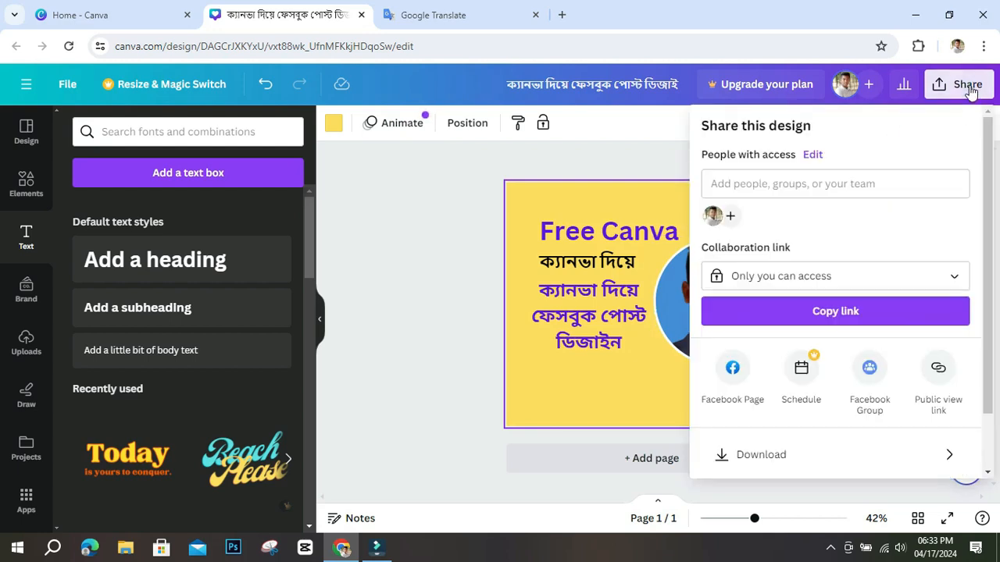
left_click(778, 462)
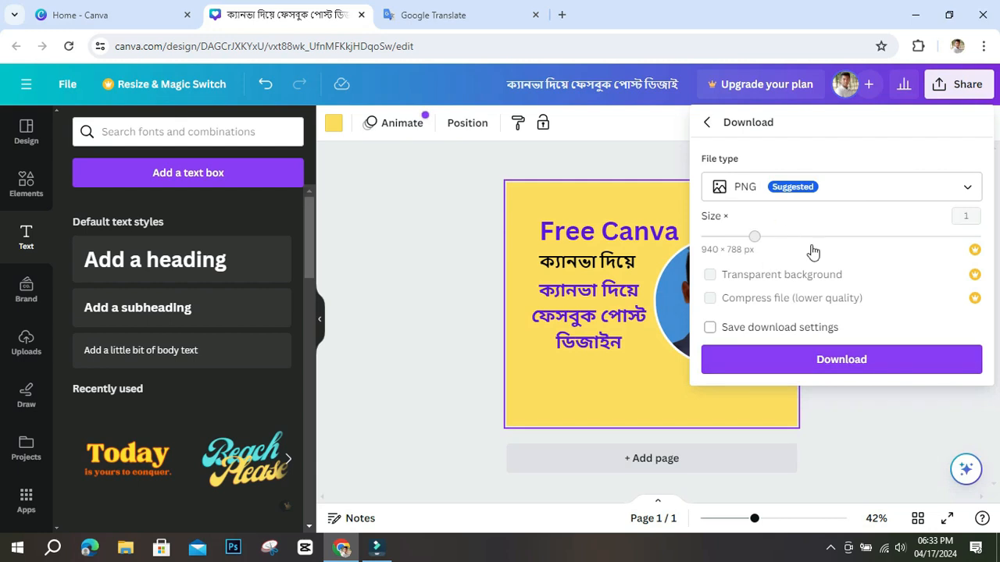
left_click(856, 364)
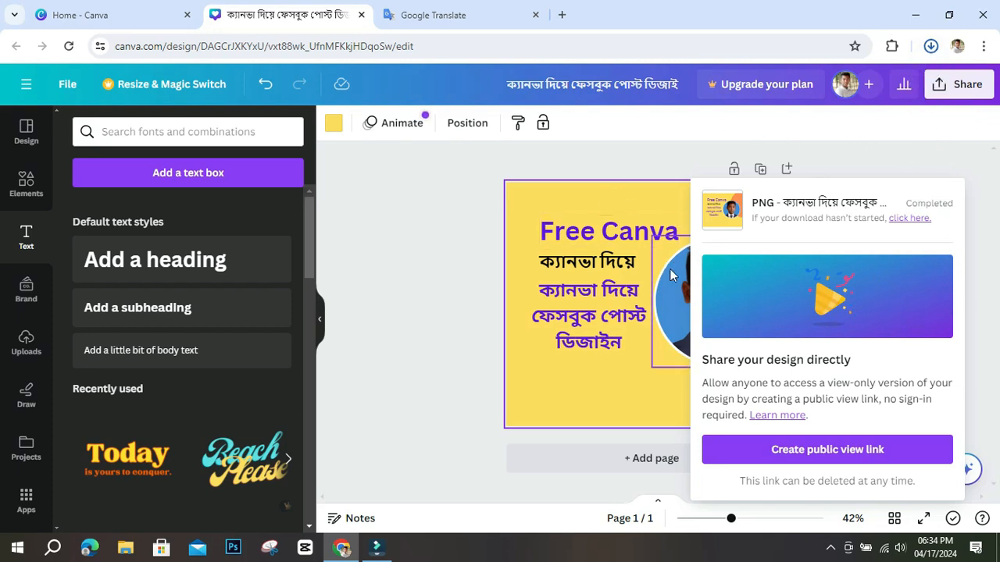
left_click(625, 197)
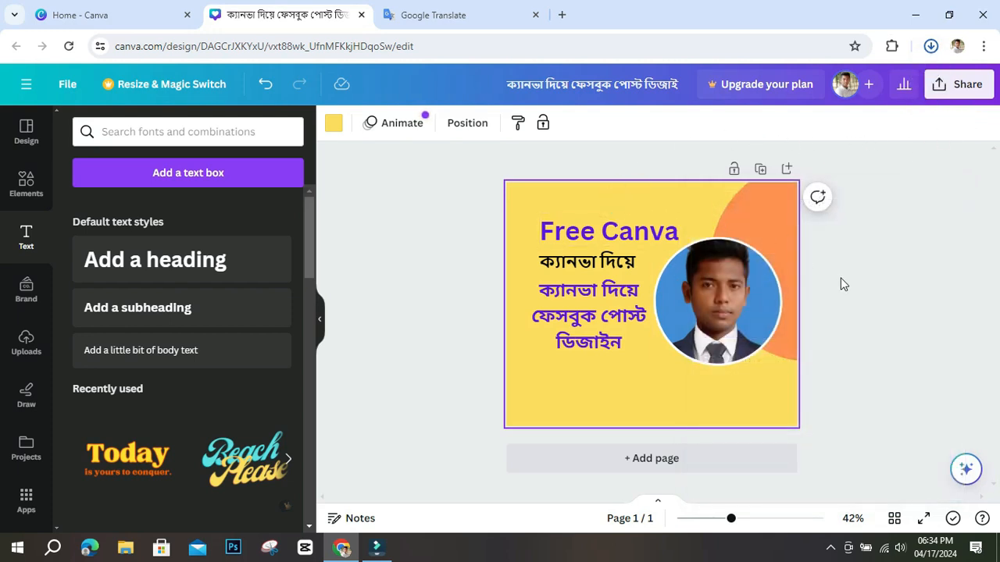